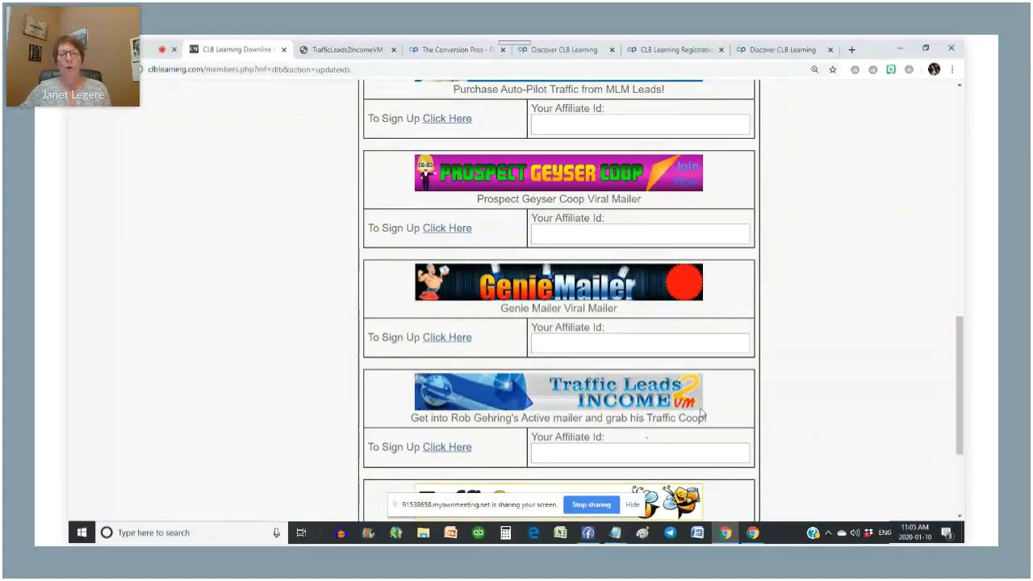
scroll(961, 357, down, 2)
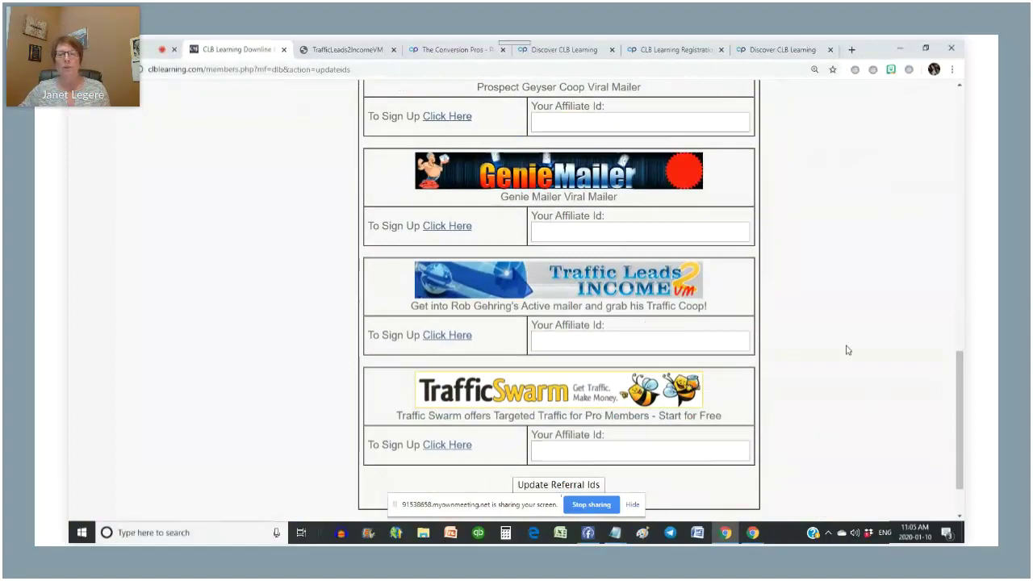
scroll(849, 314, up, 2)
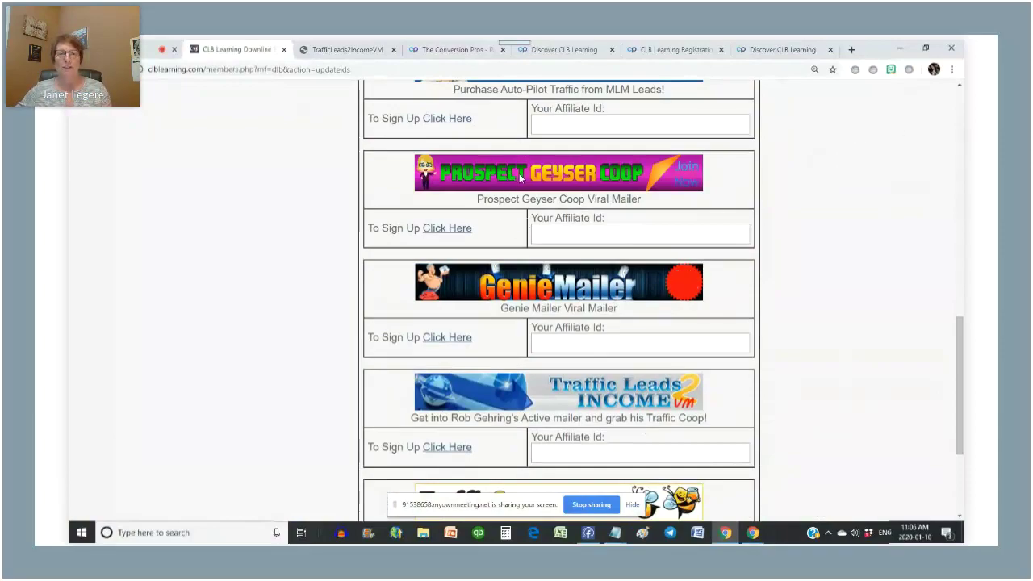
- Log in to Prospect Geyser Coop with the saved credentials and reach the 652001-credit account page
click(451, 230)
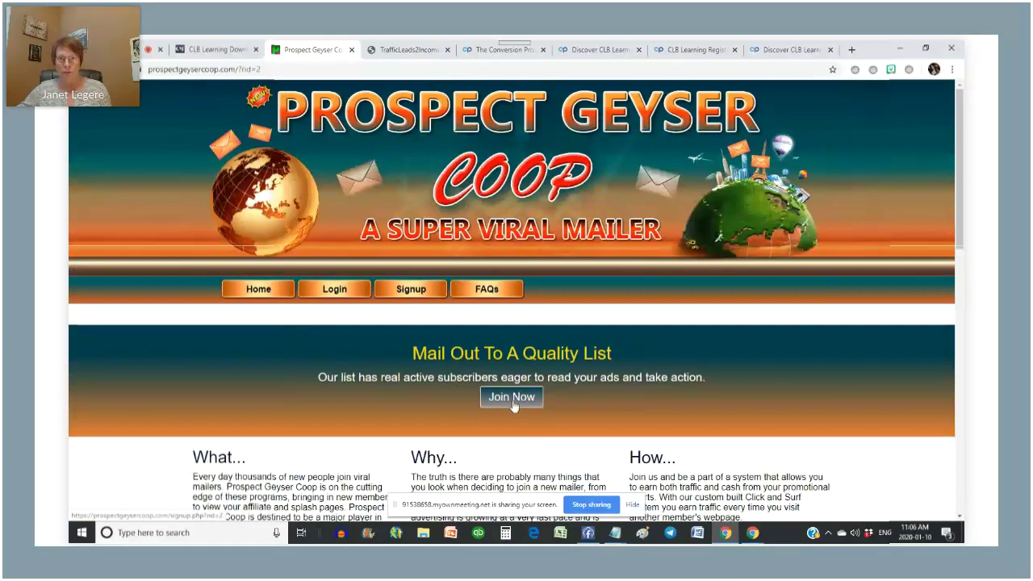
click(334, 291)
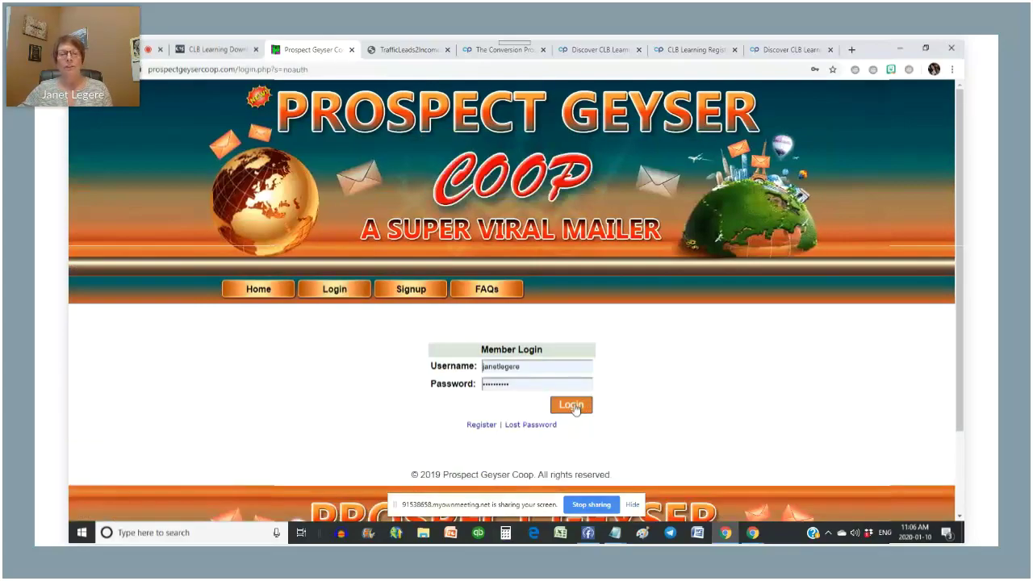
click(576, 409)
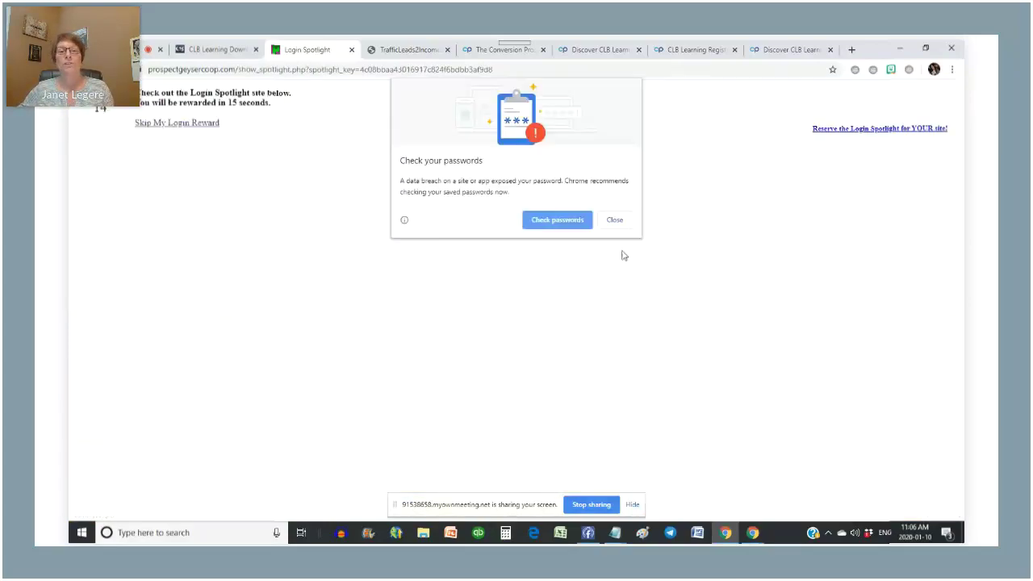
click(615, 221)
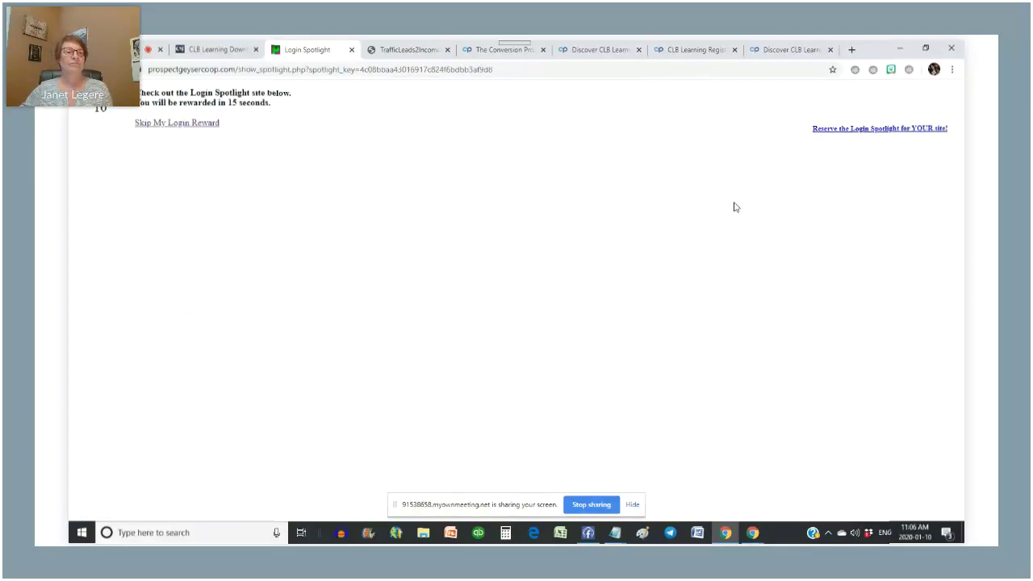
click(637, 505)
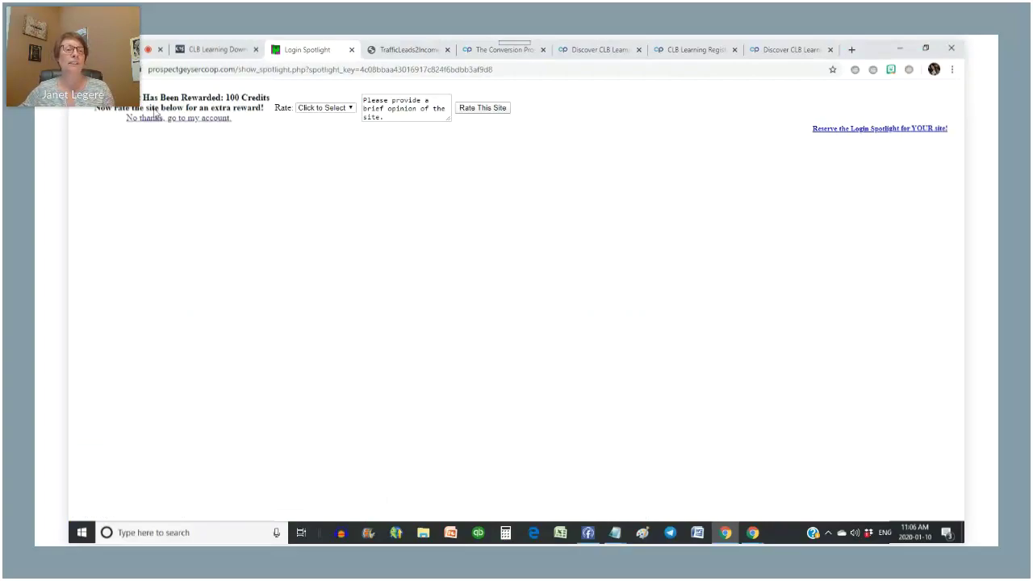
click(197, 120)
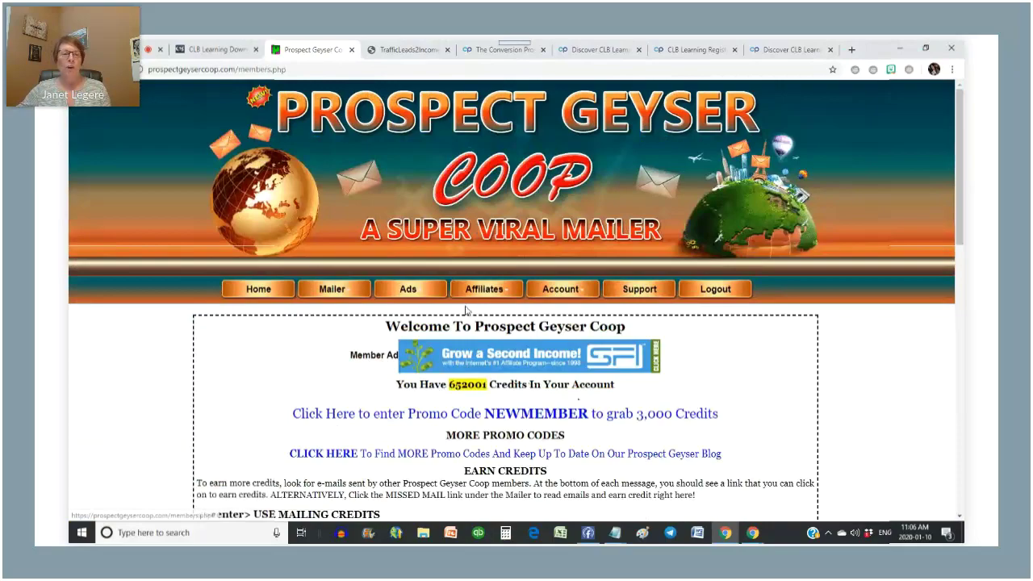
- Open Ads > Banners, scroll to the empty add-banner row, and return to the CLB Learning tab
click(413, 292)
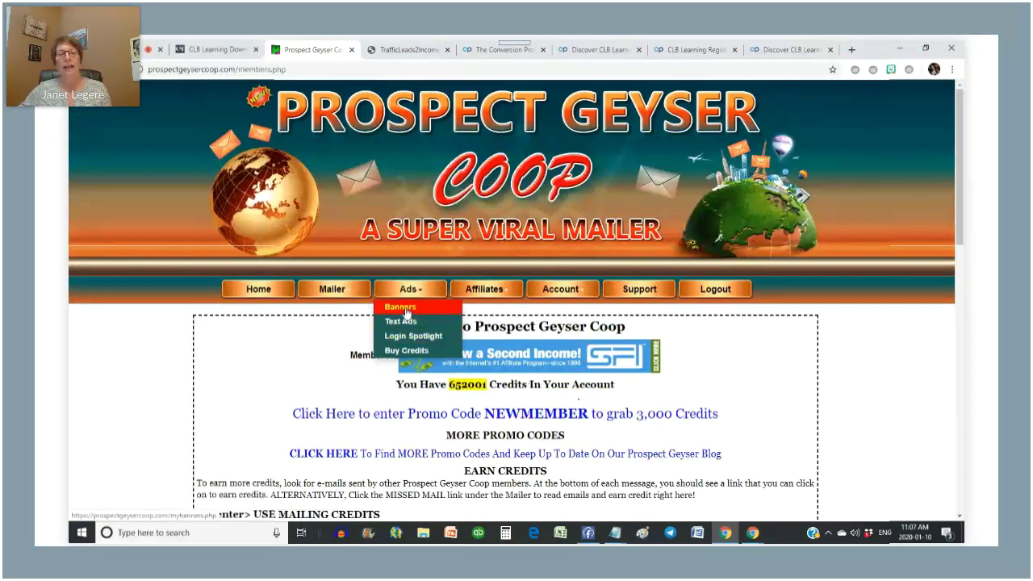
click(406, 310)
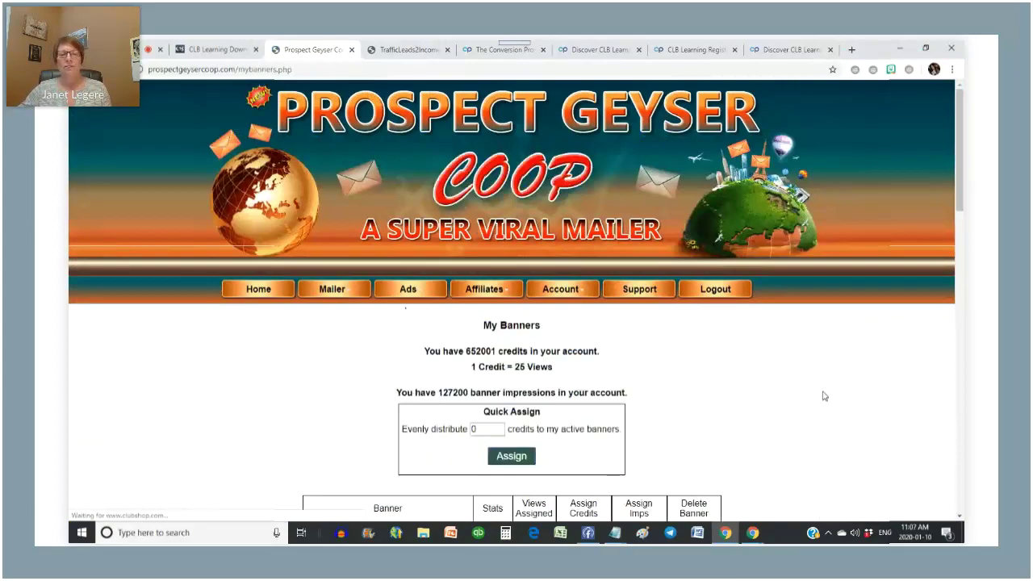
scroll(823, 397, down, 2)
scroll(823, 397, down, 7)
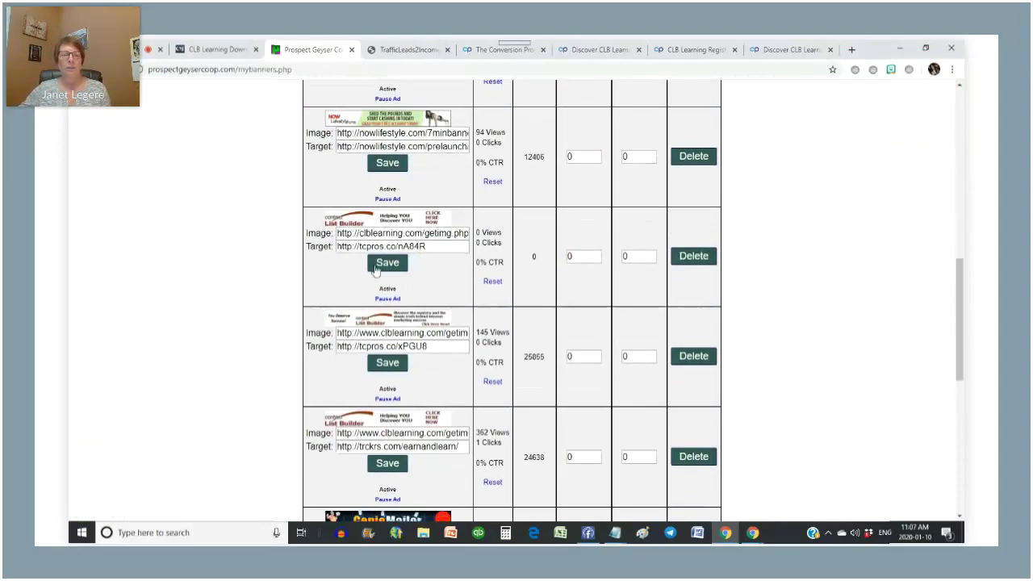
scroll(387, 273, down, 3)
scroll(387, 273, down, 3)
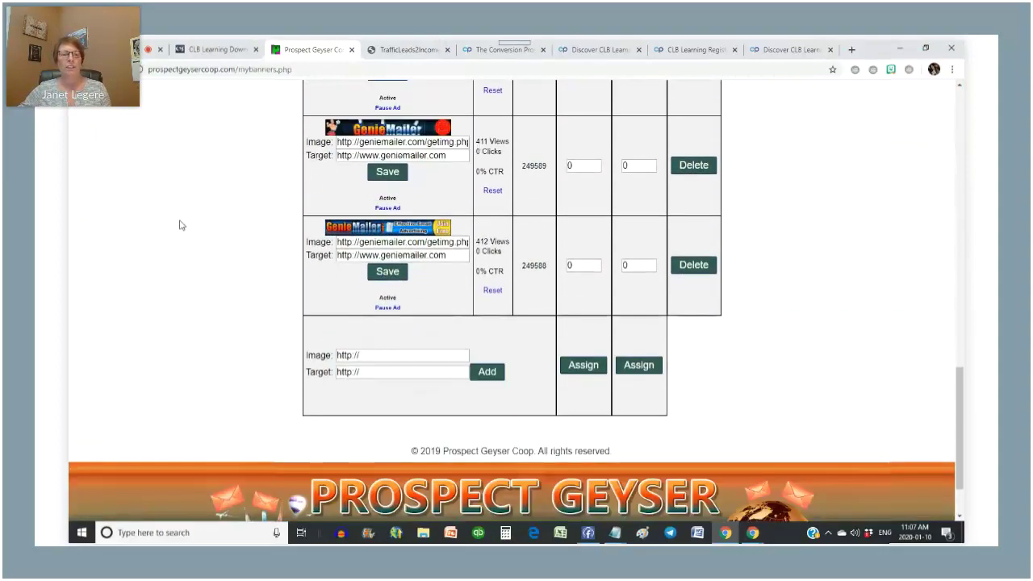
click(215, 50)
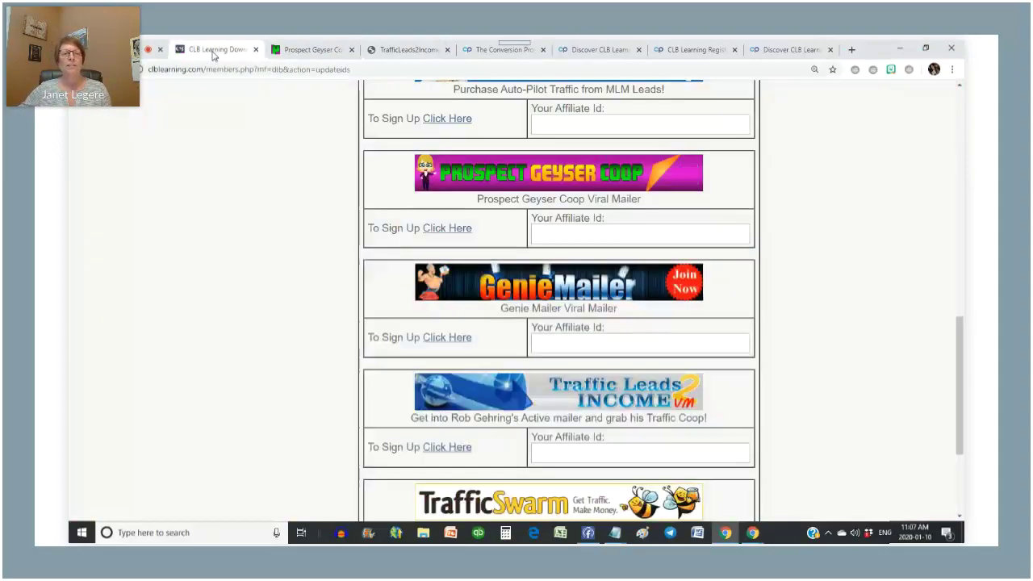
- Copy the banner id=4 image URL from the CLB Affiliate Toolbox banner HTML codes
scroll(807, 246, up, 15)
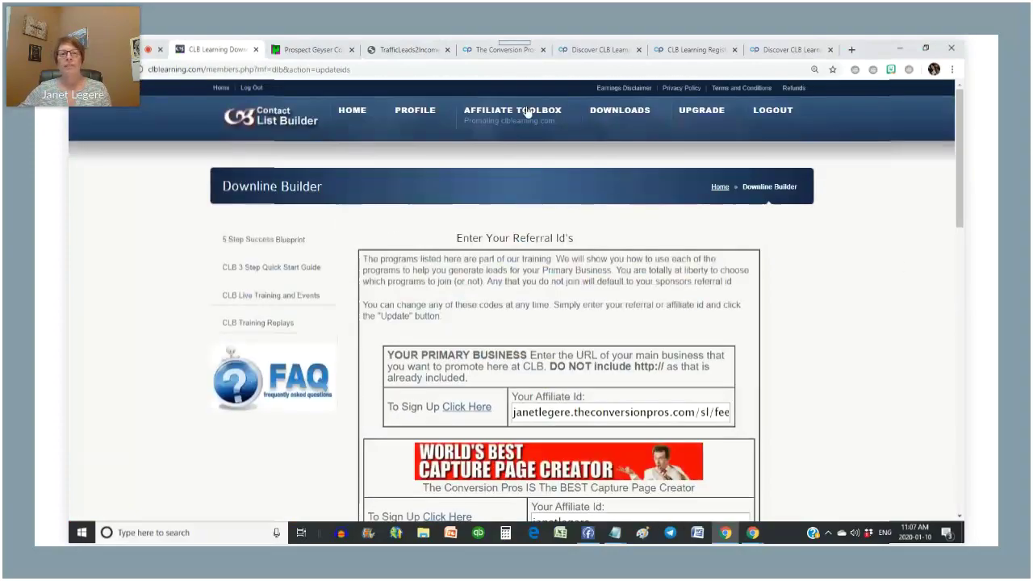
click(508, 116)
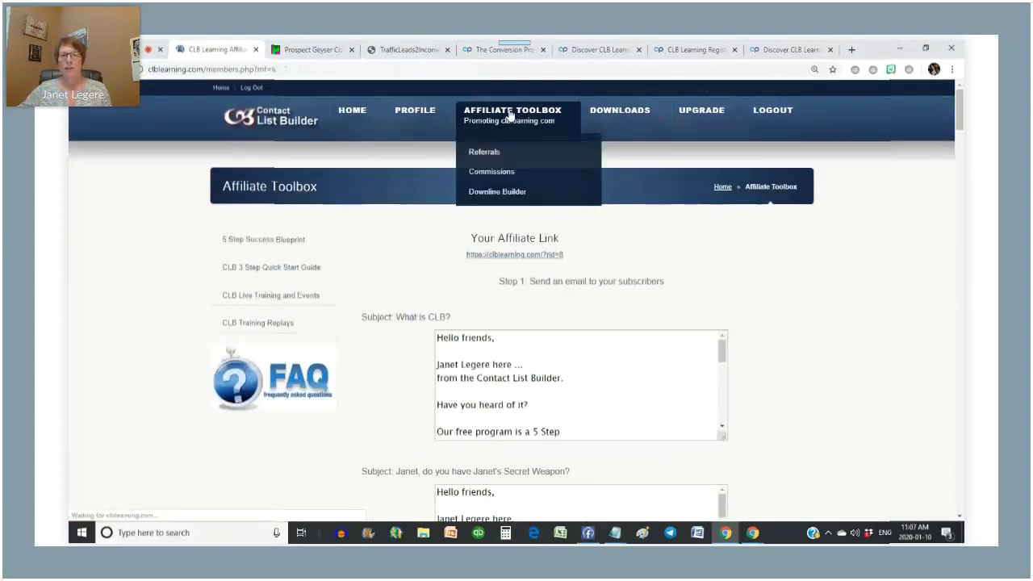
scroll(836, 268, down, 20)
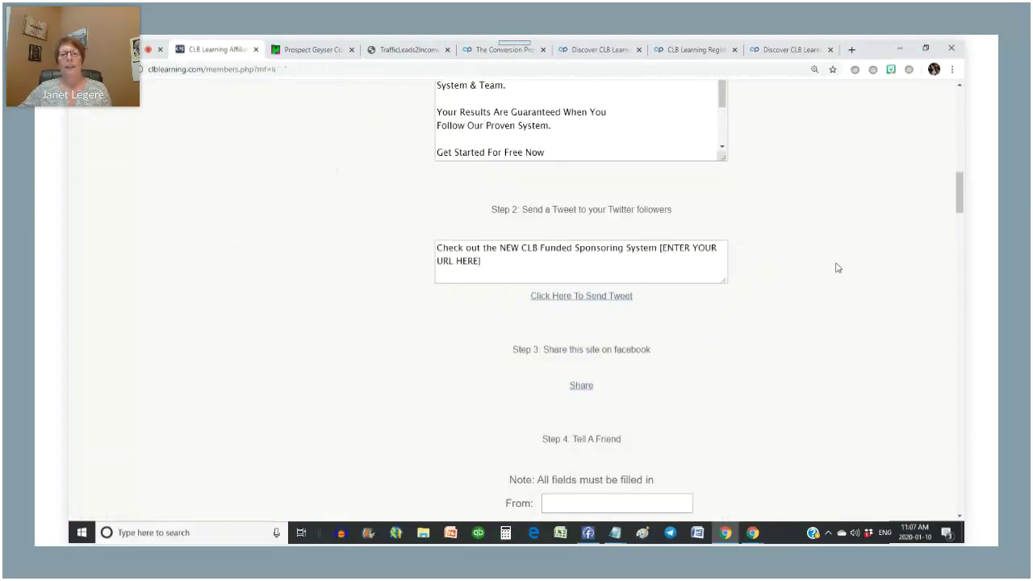
scroll(837, 268, down, 15)
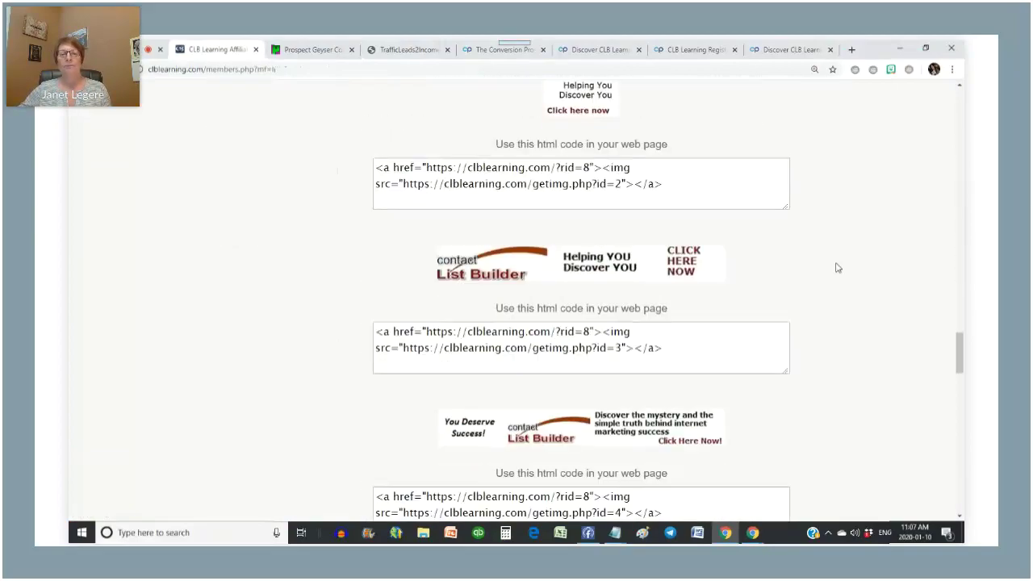
scroll(631, 211, down, 1)
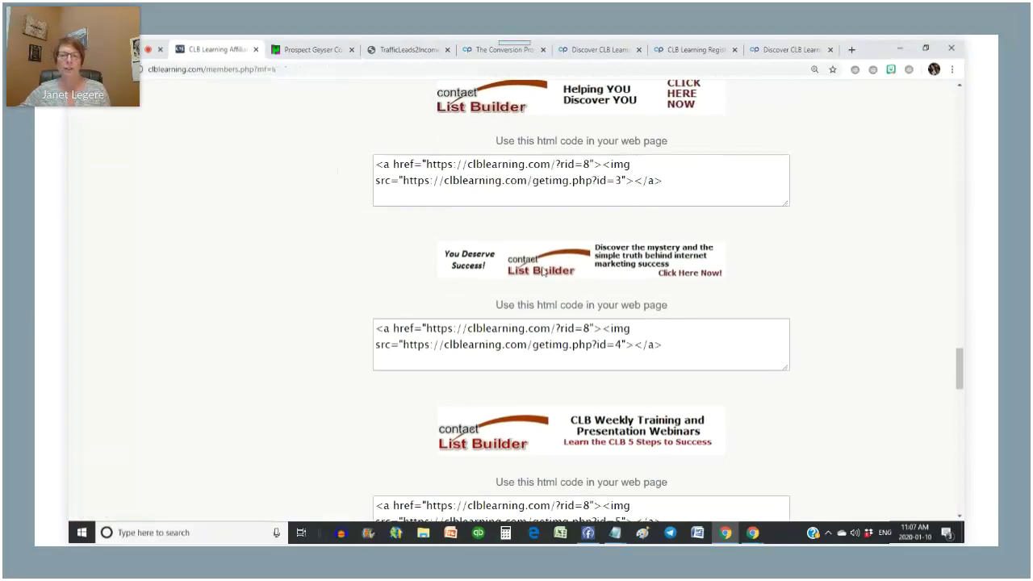
scroll(582, 277, down, 10)
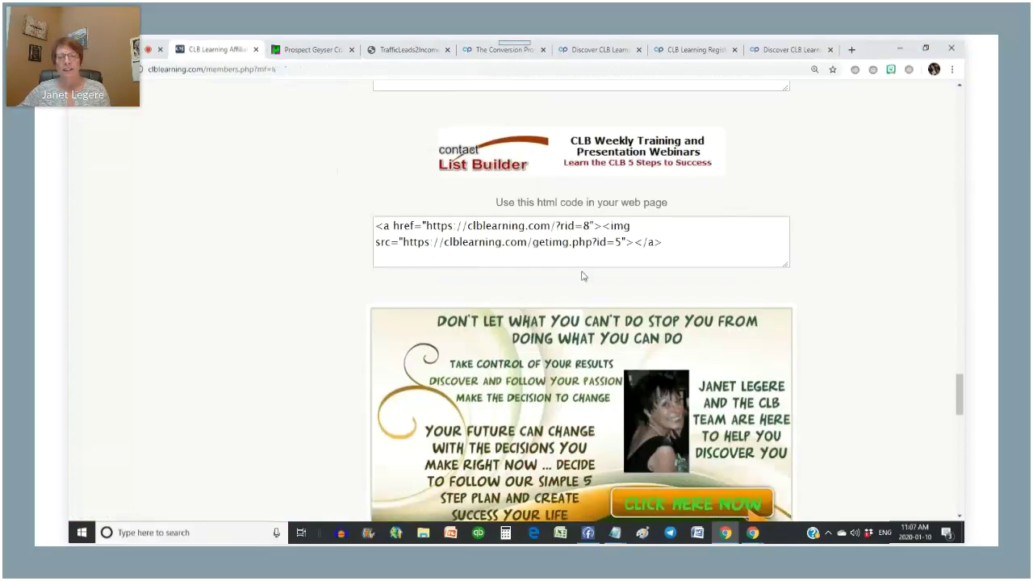
scroll(583, 277, down, 8)
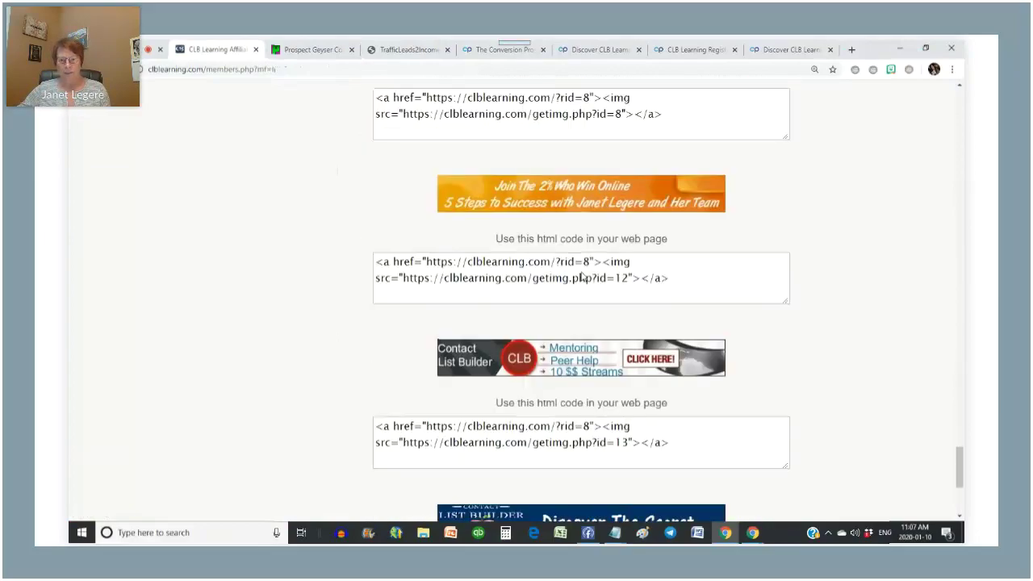
scroll(583, 277, up, 20)
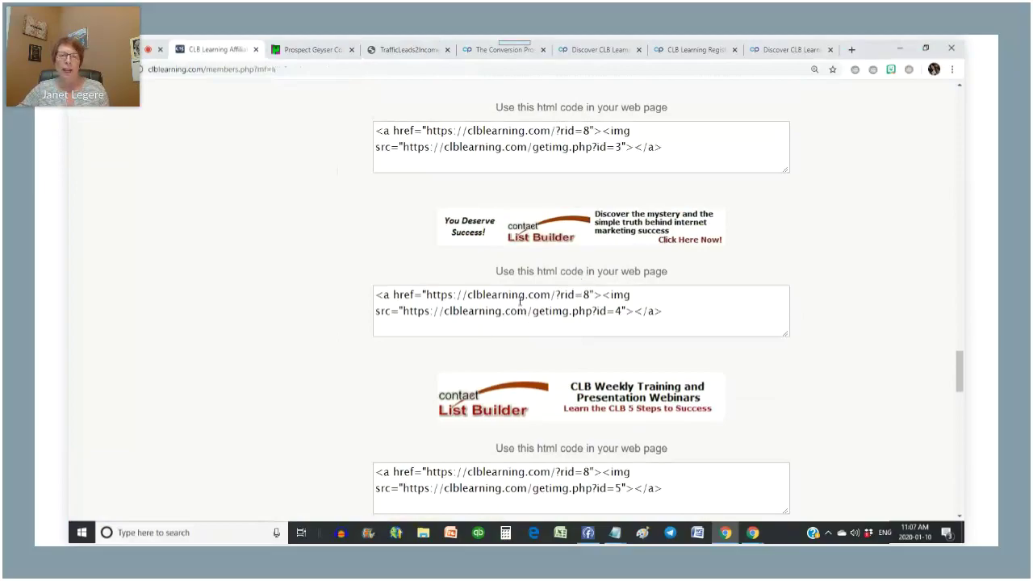
drag(623, 317, 405, 314)
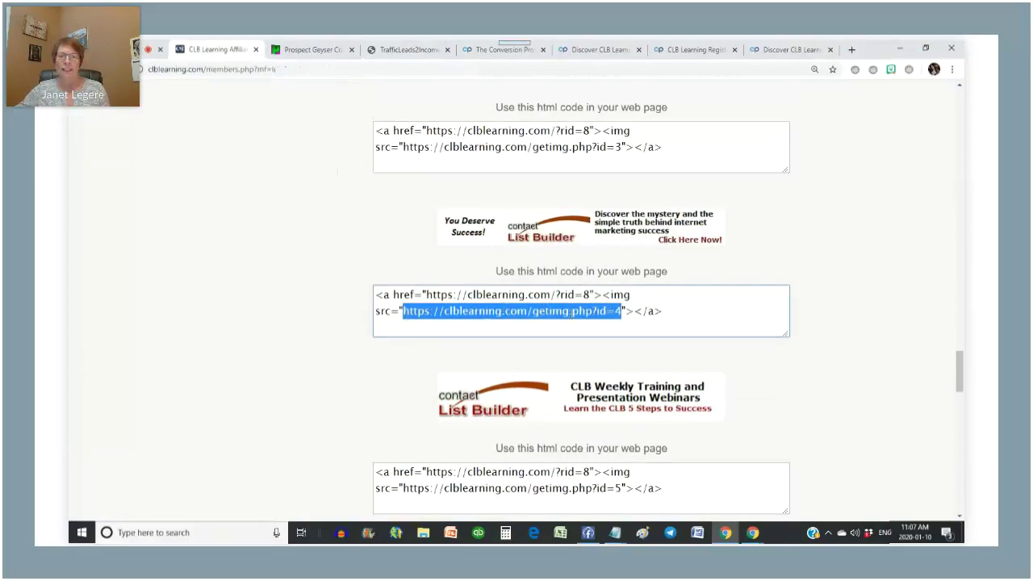
right_click(574, 315)
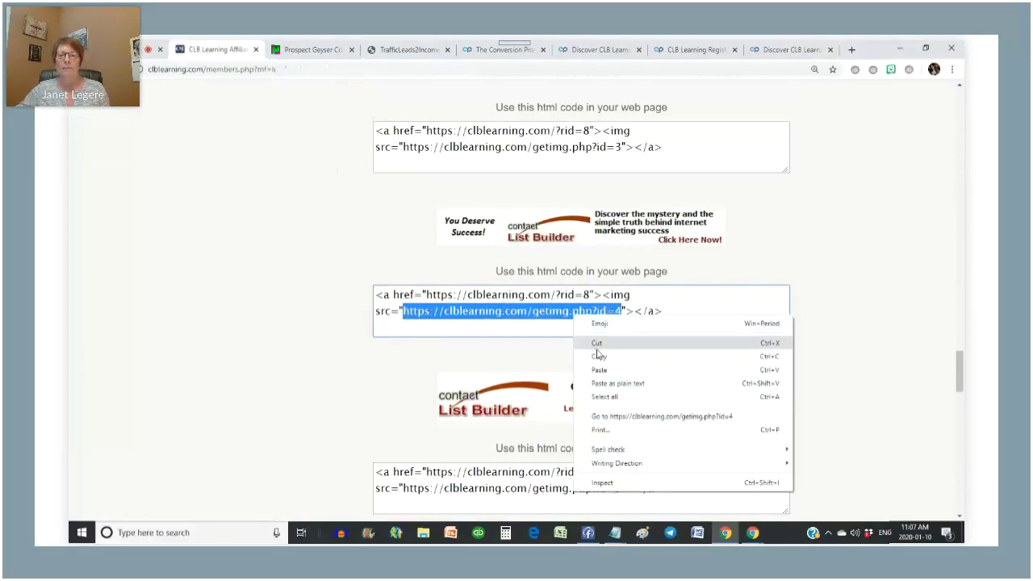
click(603, 355)
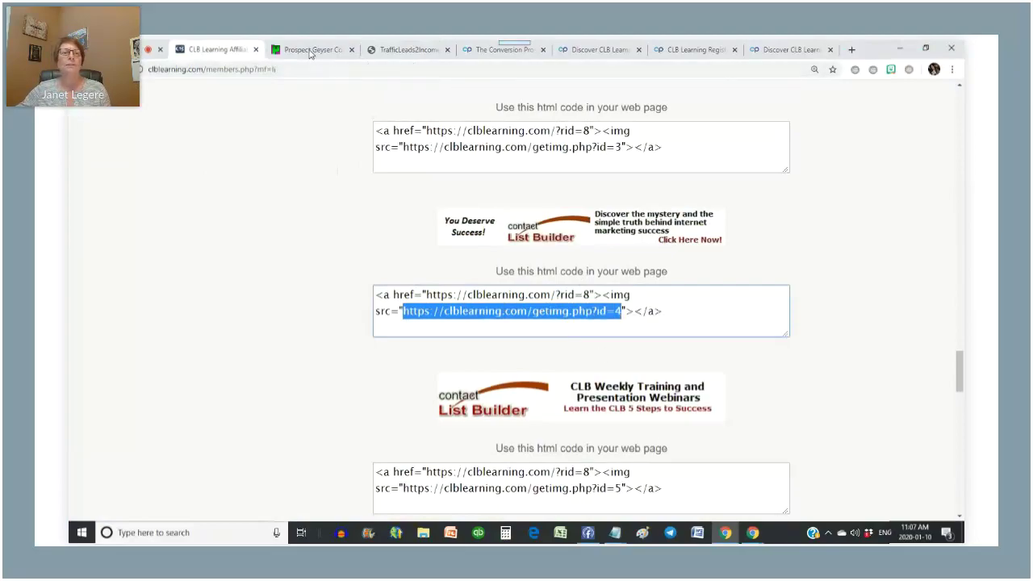
- Paste the clblearning.com getimg image URL into the new banner's Image field
click(312, 50)
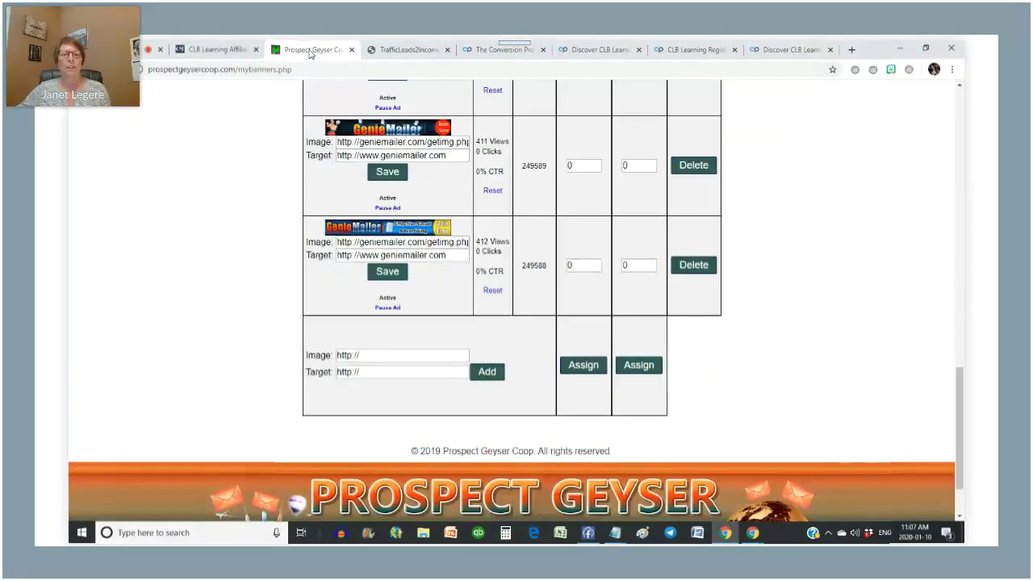
triple_click(367, 355)
key(ctrl+v)
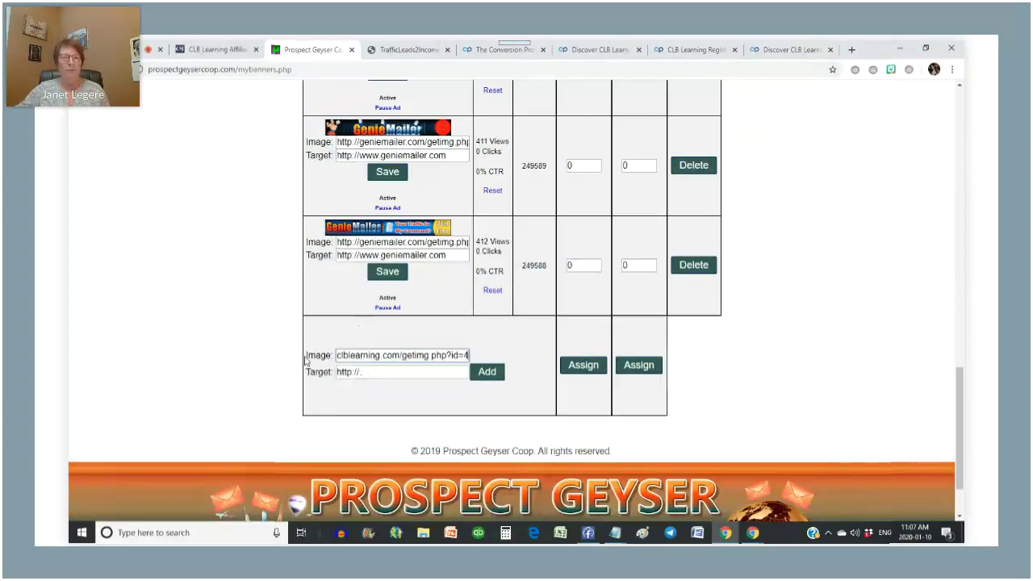
- Copy the first trker.com tracking link from the earn-while-you-learn Notepad notes
click(206, 49)
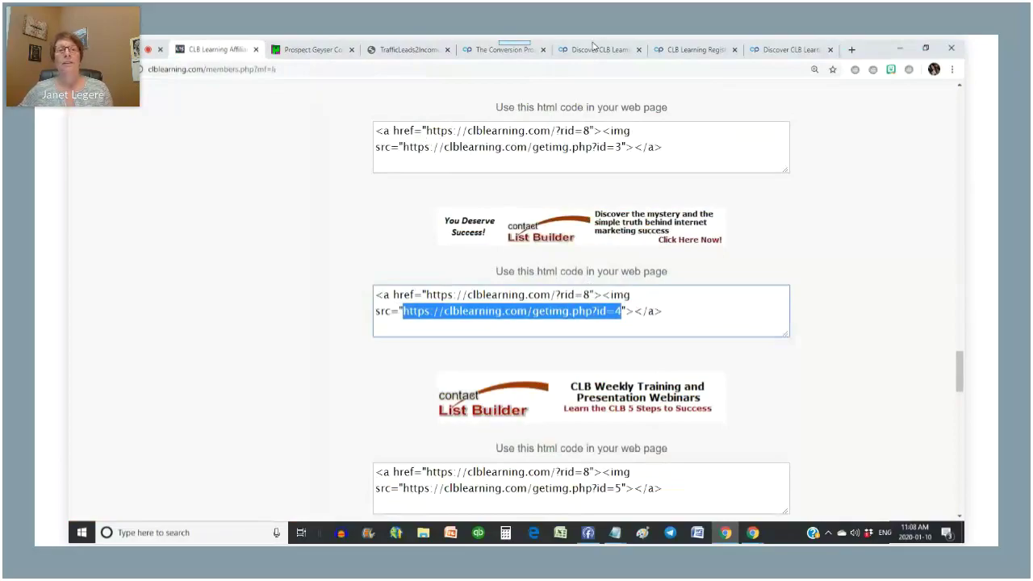
click(491, 50)
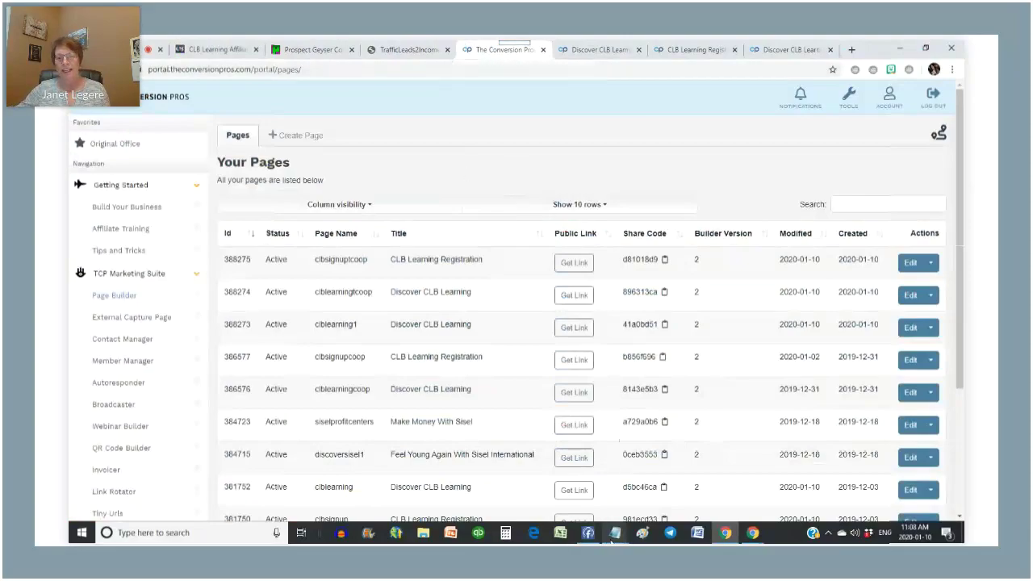
click(617, 536)
click(696, 502)
drag(658, 363, 475, 368)
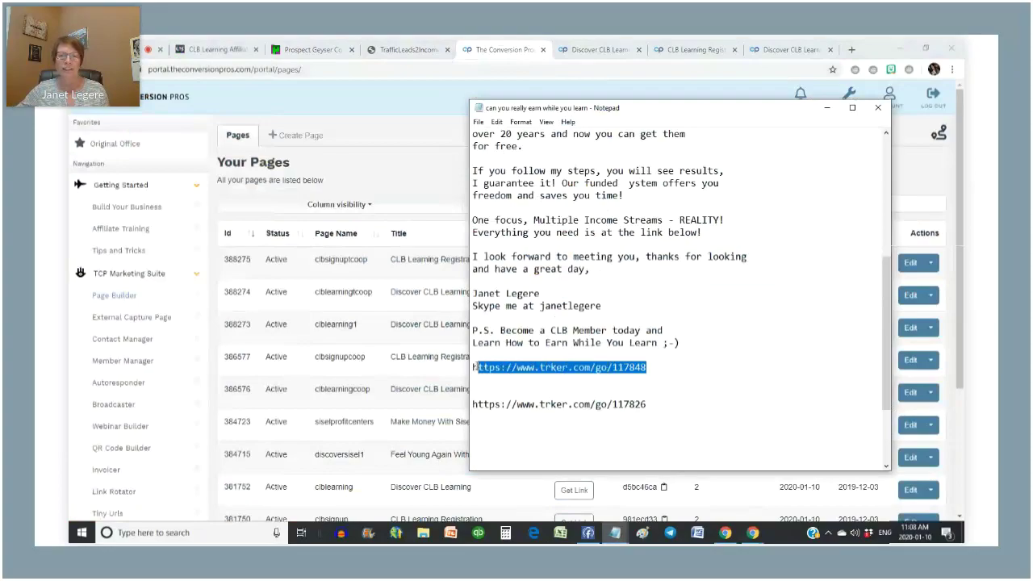
right_click(531, 368)
click(565, 234)
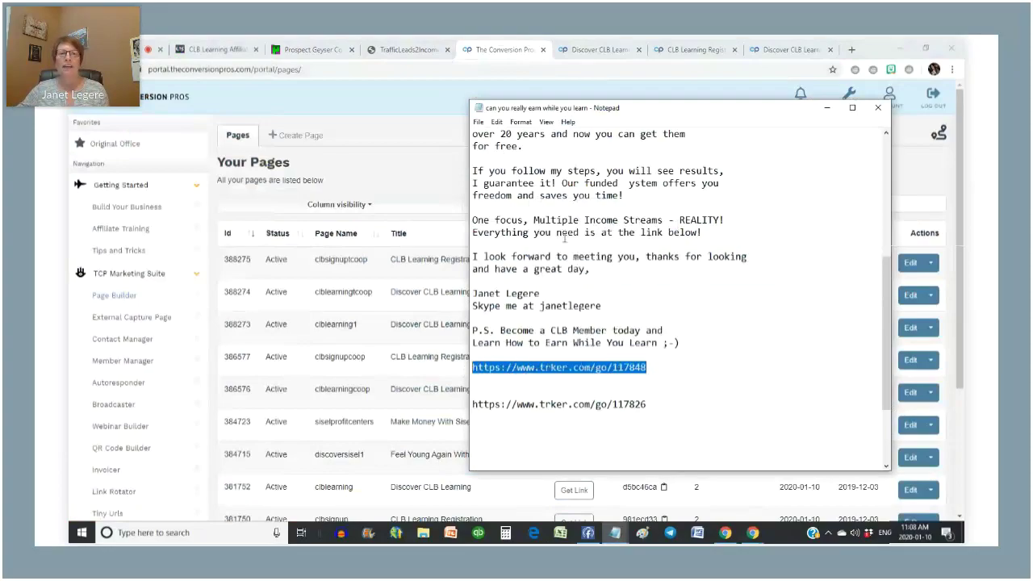
click(295, 46)
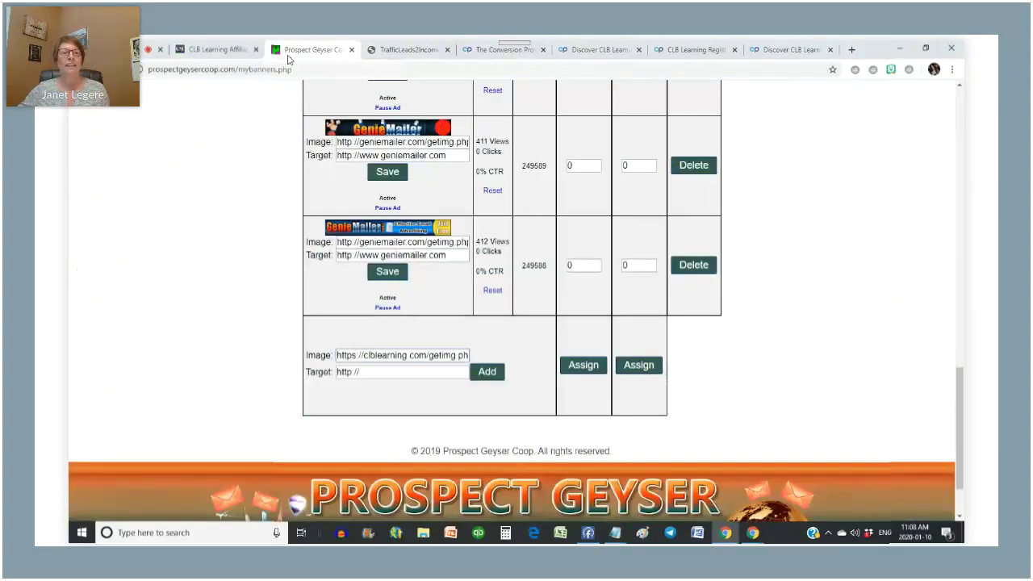
- Paste the trker.com tracking link into the banner Target and submit it
drag(369, 372, 275, 372)
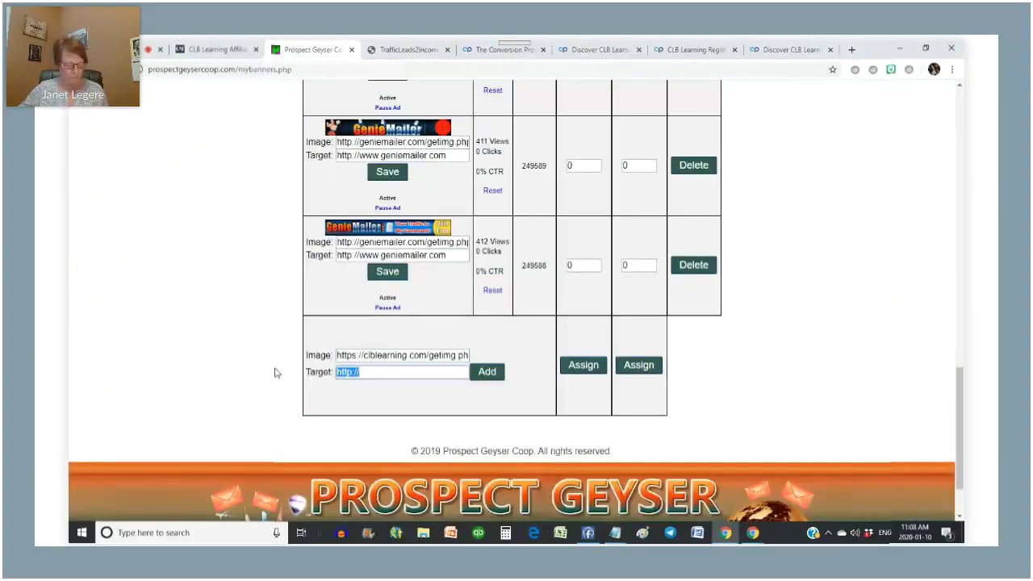
key(ctrl+v)
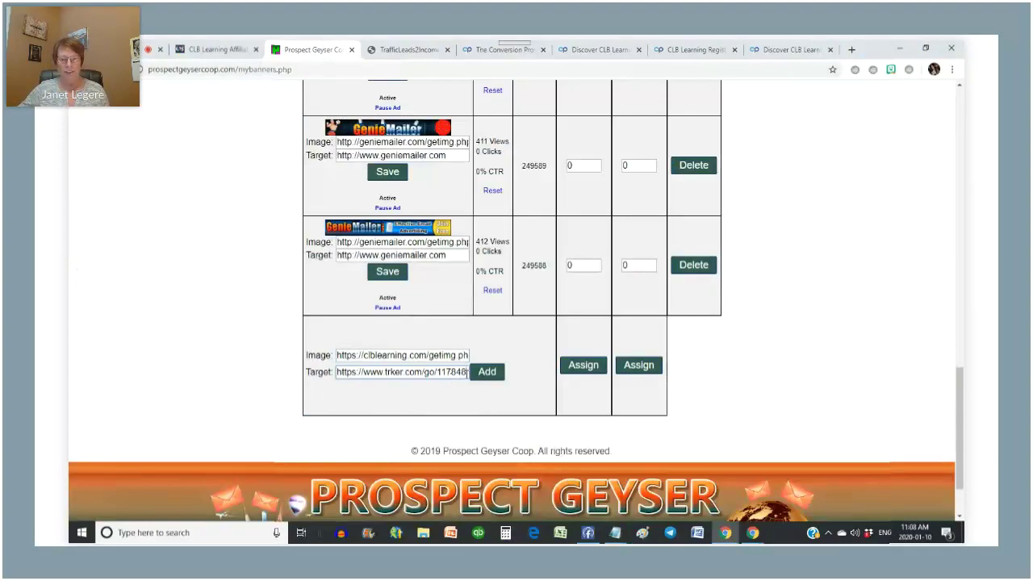
click(488, 372)
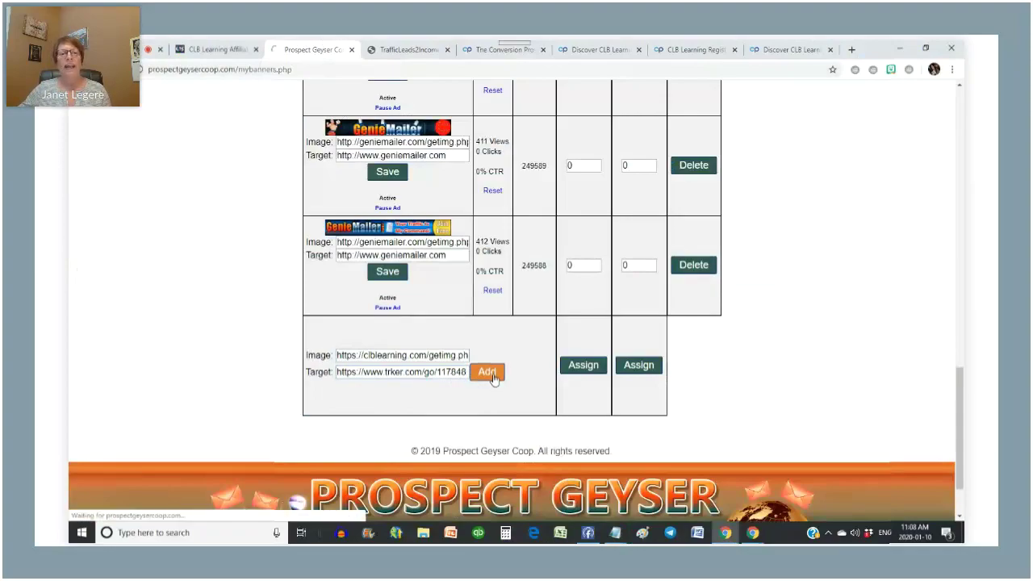
scroll(798, 221, down, 5)
scroll(790, 226, up, 2)
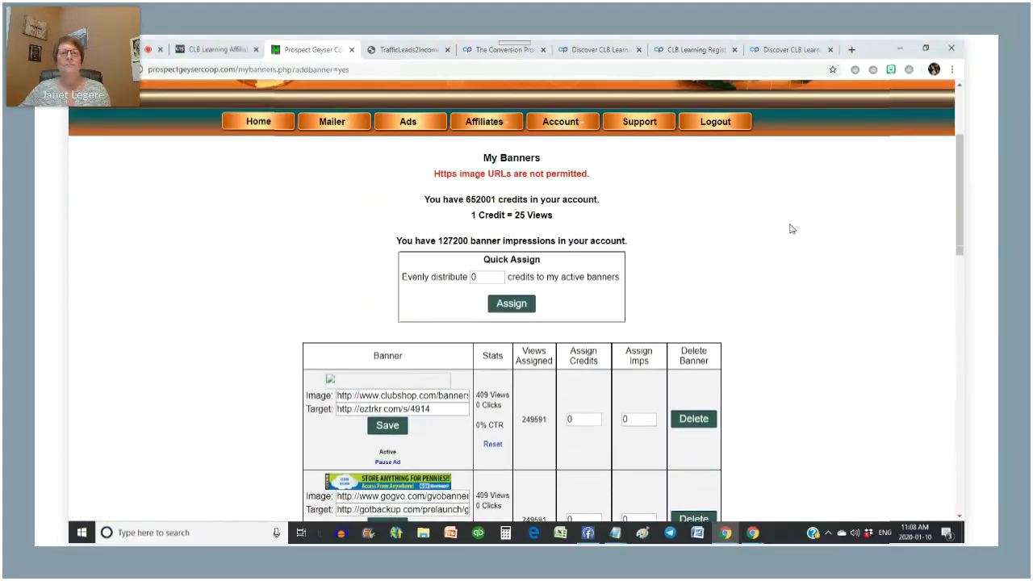
scroll(790, 226, down, 6)
scroll(790, 226, down, 6)
scroll(279, 284, up, 2)
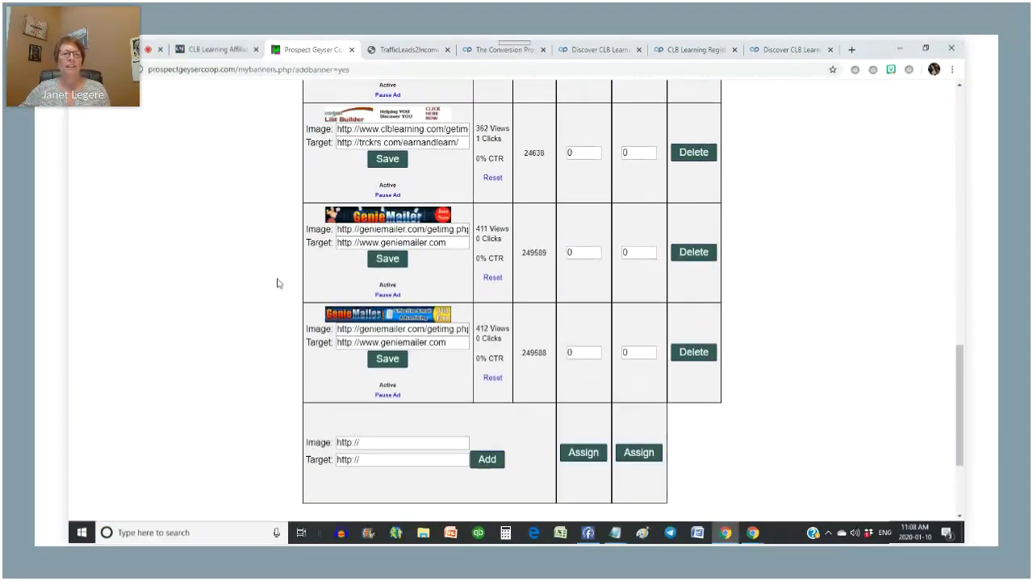
- Re-enter the trker Target, pick the http clblearning getimg image address, and resubmit the banner
drag(373, 460, 285, 465)
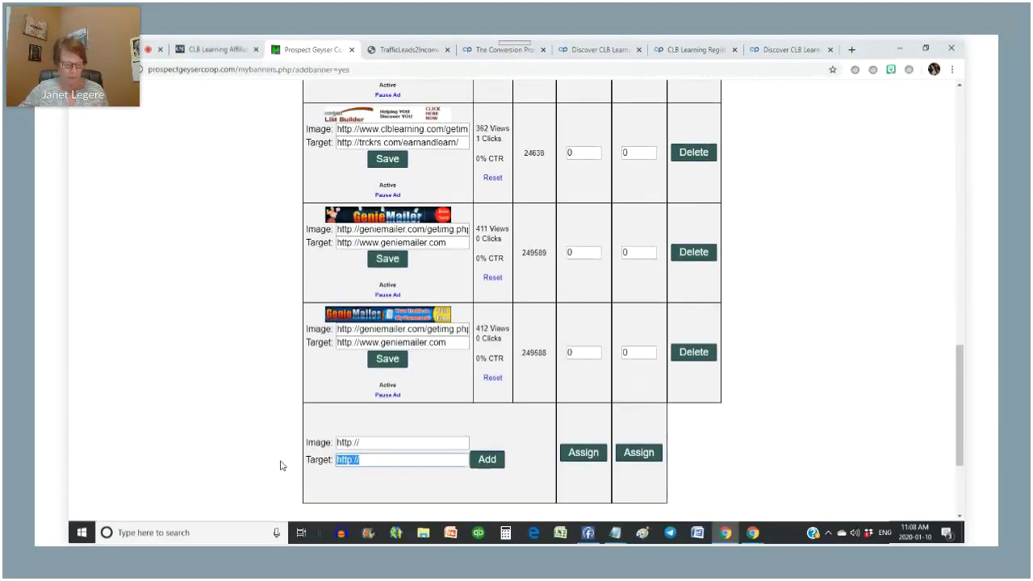
key(ctrl+v)
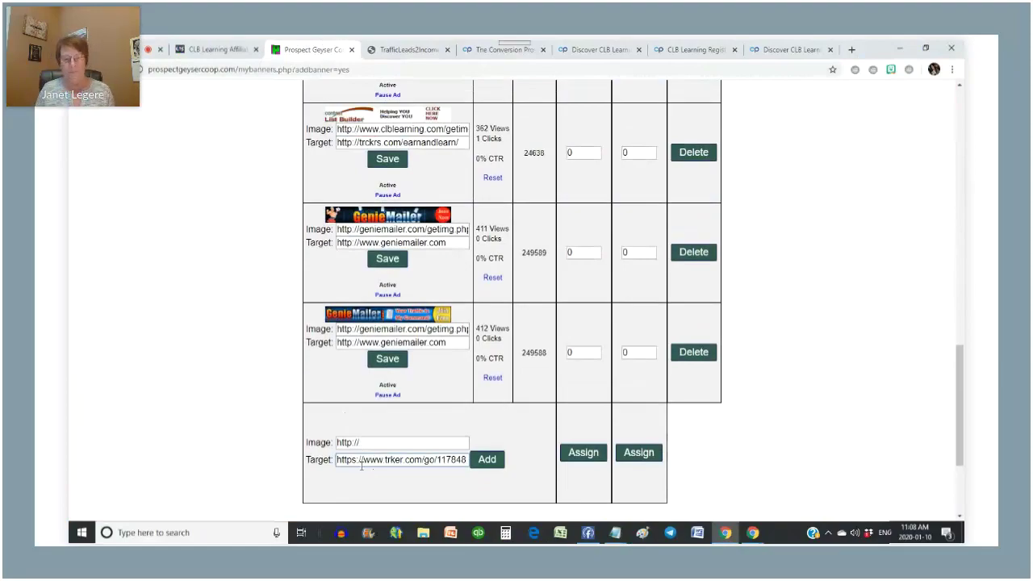
click(408, 440)
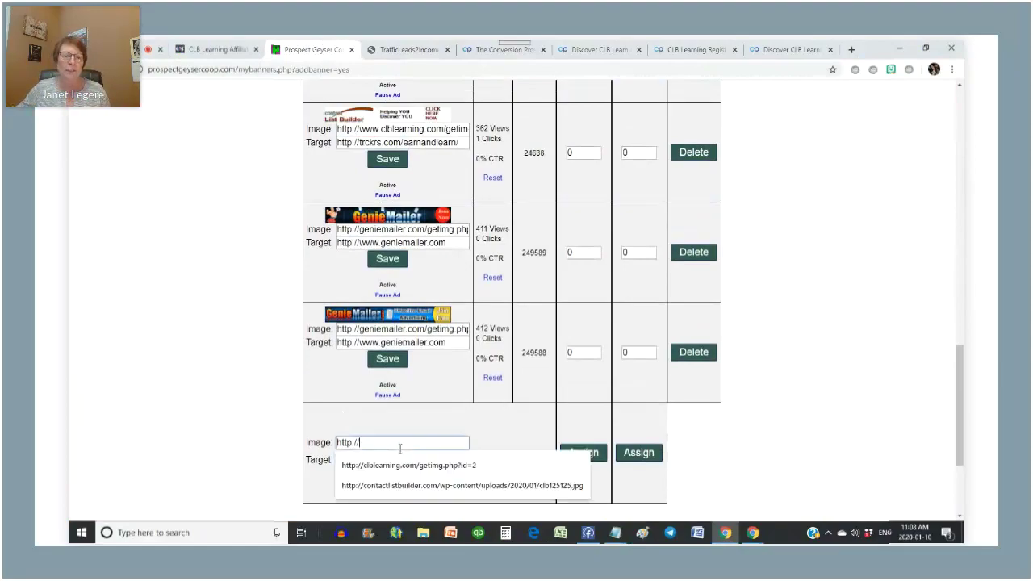
click(396, 466)
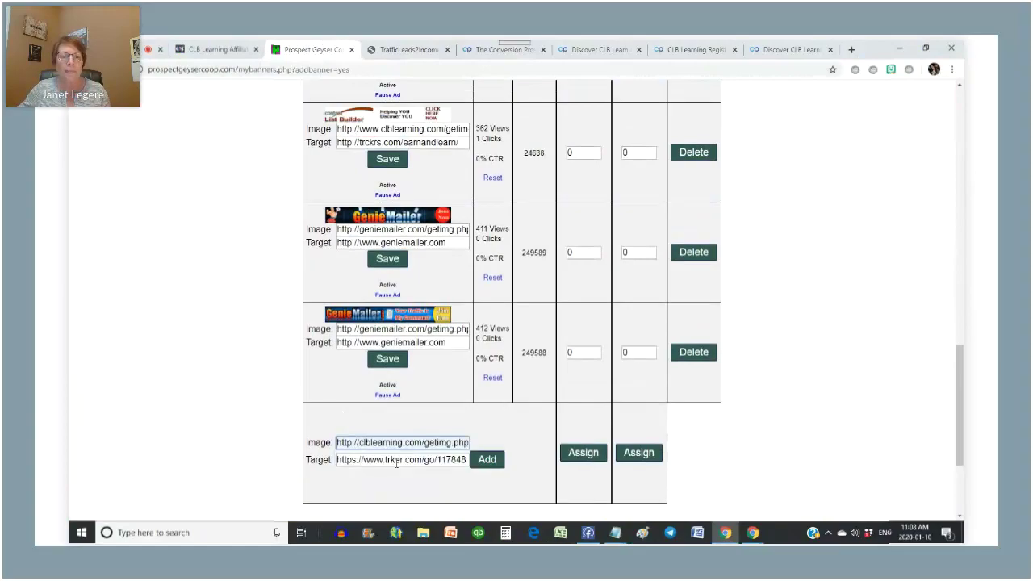
key(BackSpace)
click(487, 459)
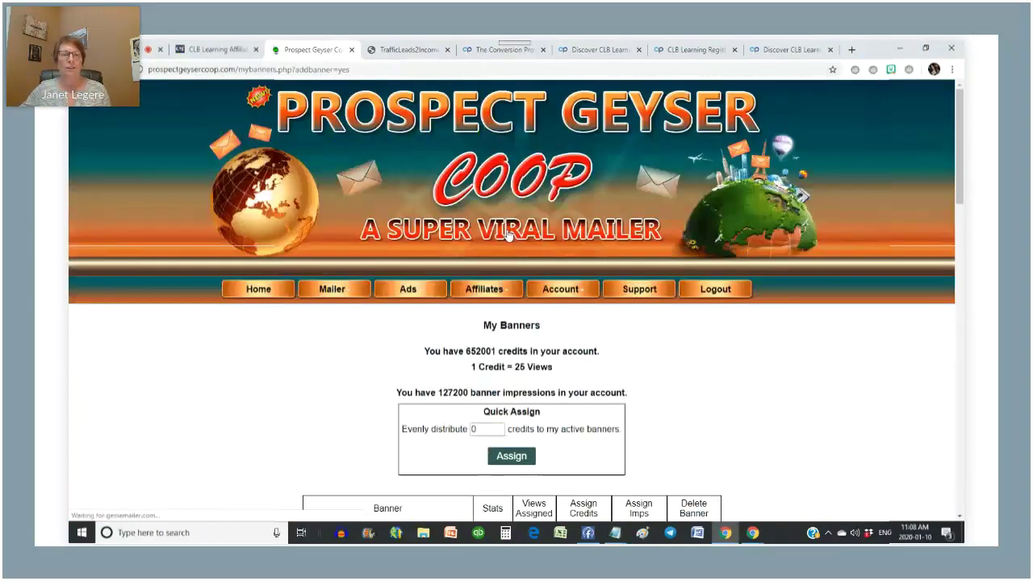
- Replace the banner's Image with the https id=3 image address and save it
scroll(508, 231, down, 4)
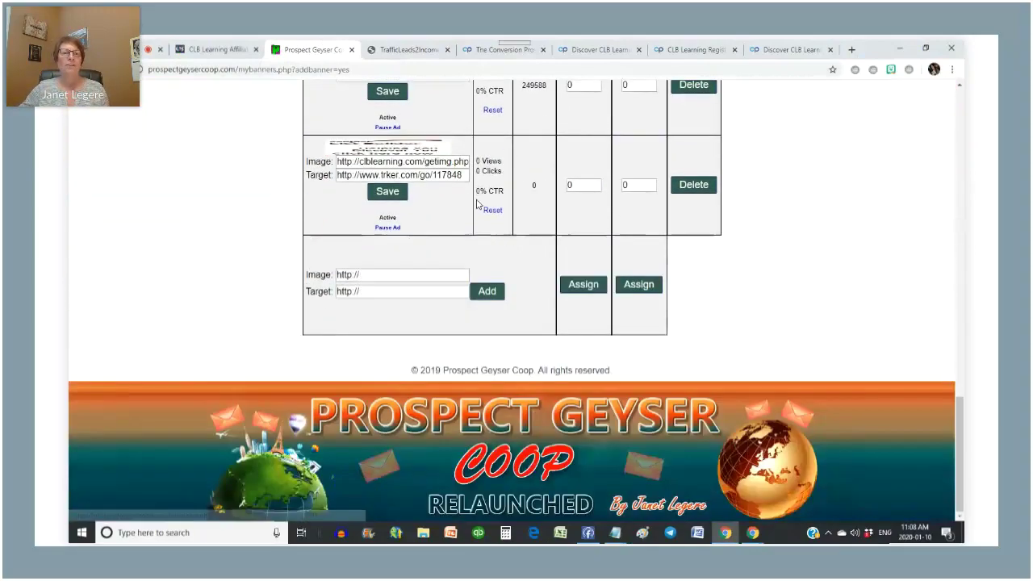
scroll(481, 203, up, 1)
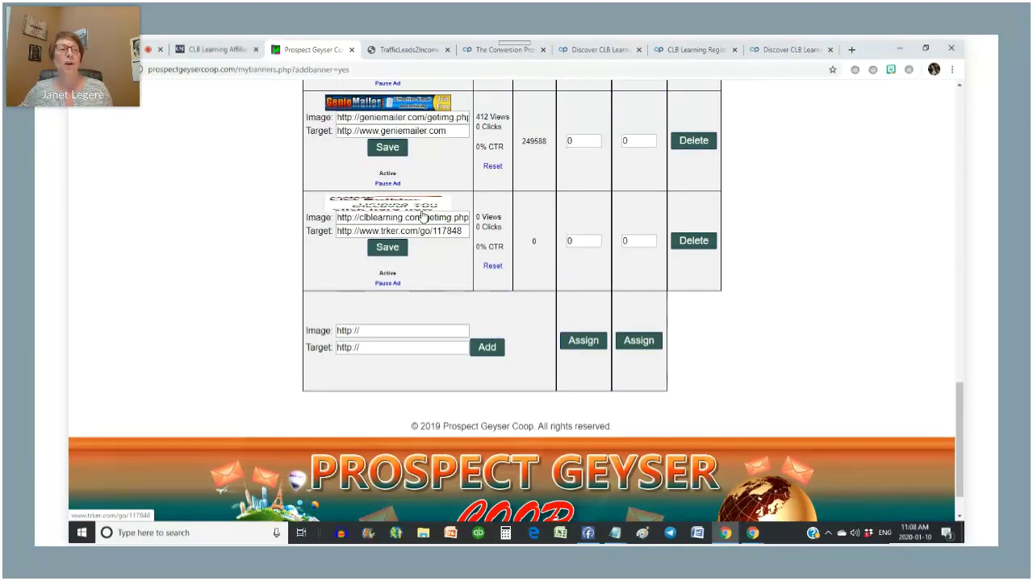
key(ctrl+shift+Tab)
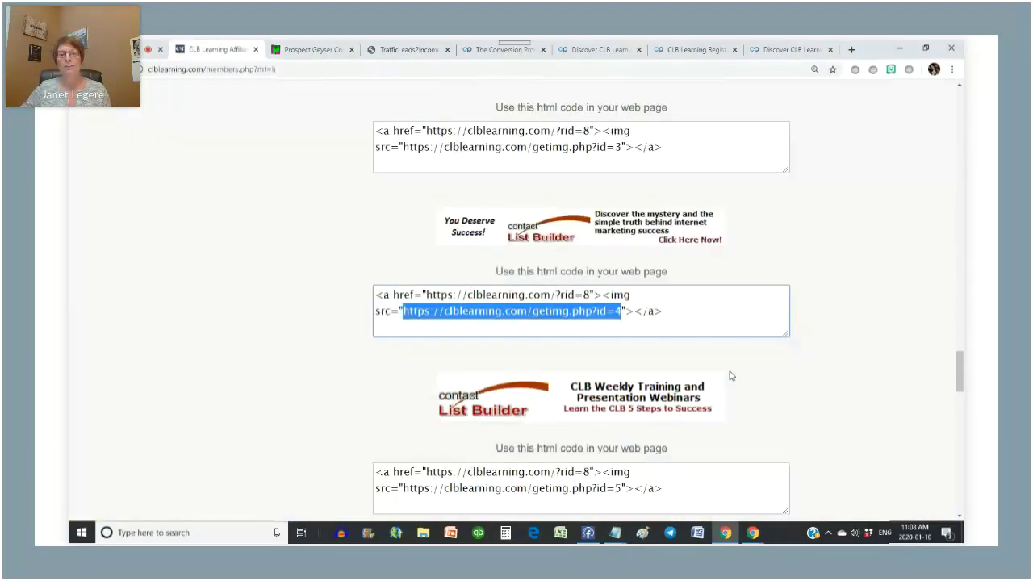
scroll(731, 376, up, 2)
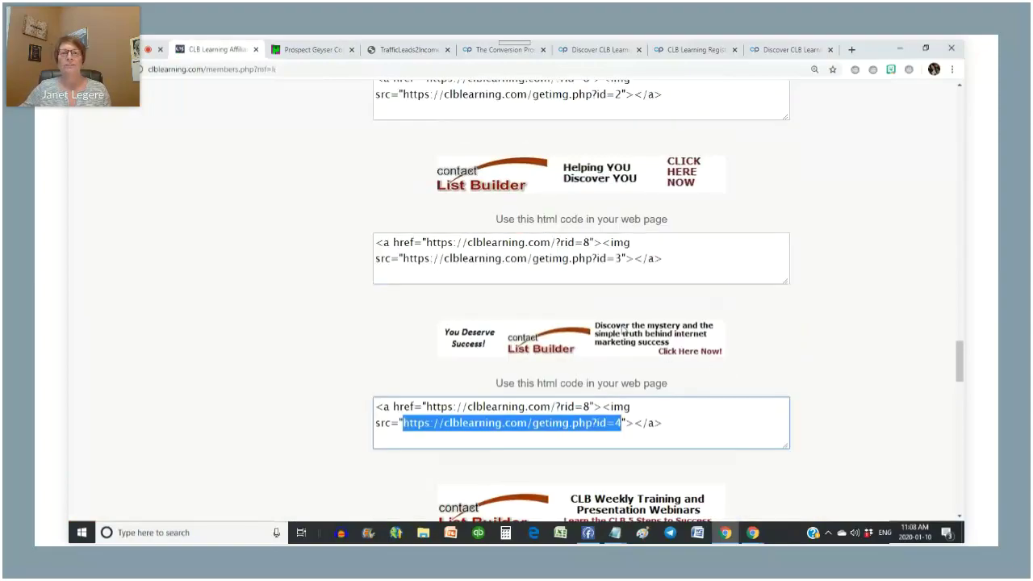
drag(622, 257, 407, 269)
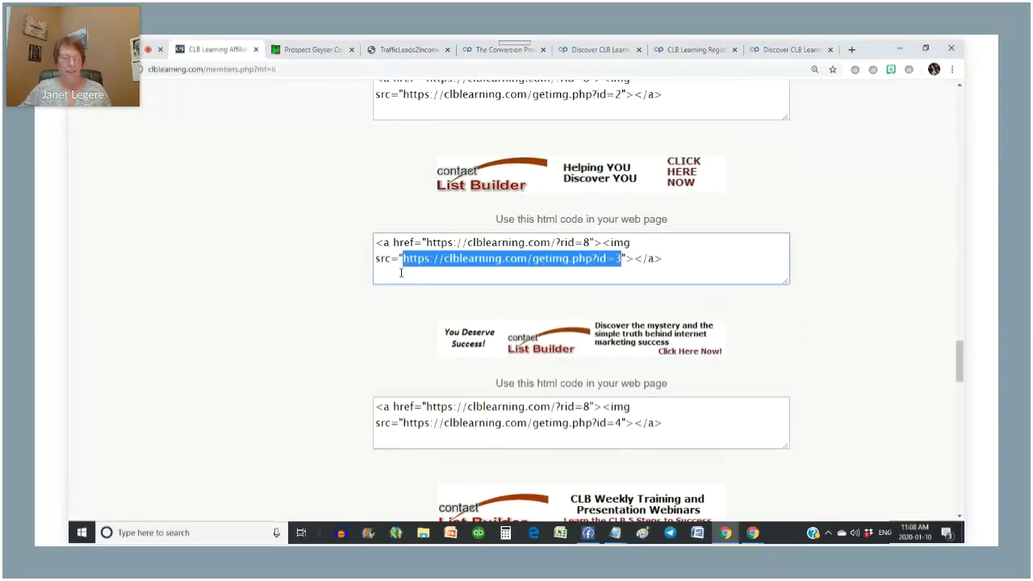
click(307, 49)
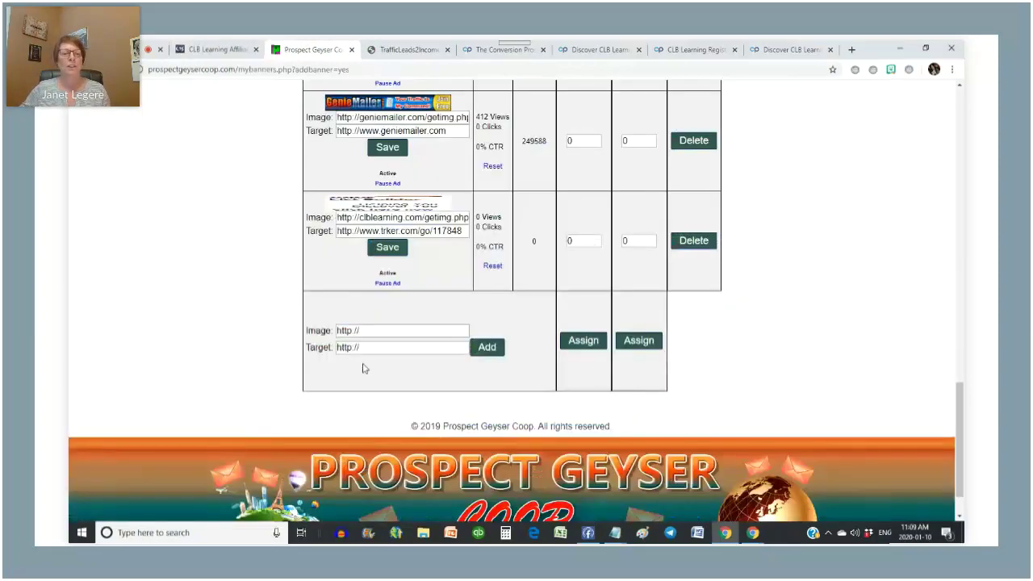
triple_click(417, 216)
key(ctrl+v)
click(395, 252)
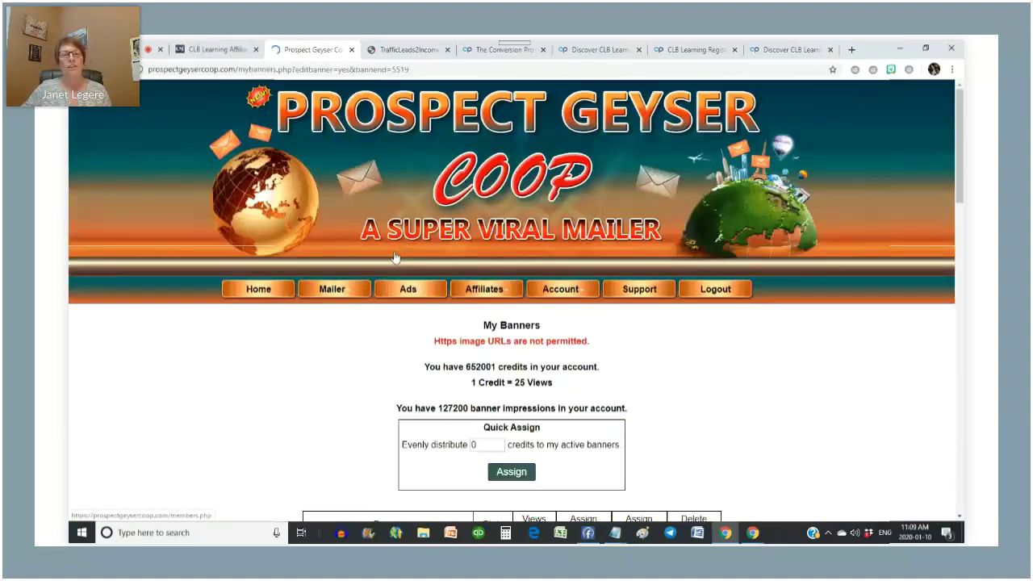
- Recheck My Banners: the clblearning banner stays Active with the trker.com target, 0 views, 0 clicks
scroll(396, 257, down, 15)
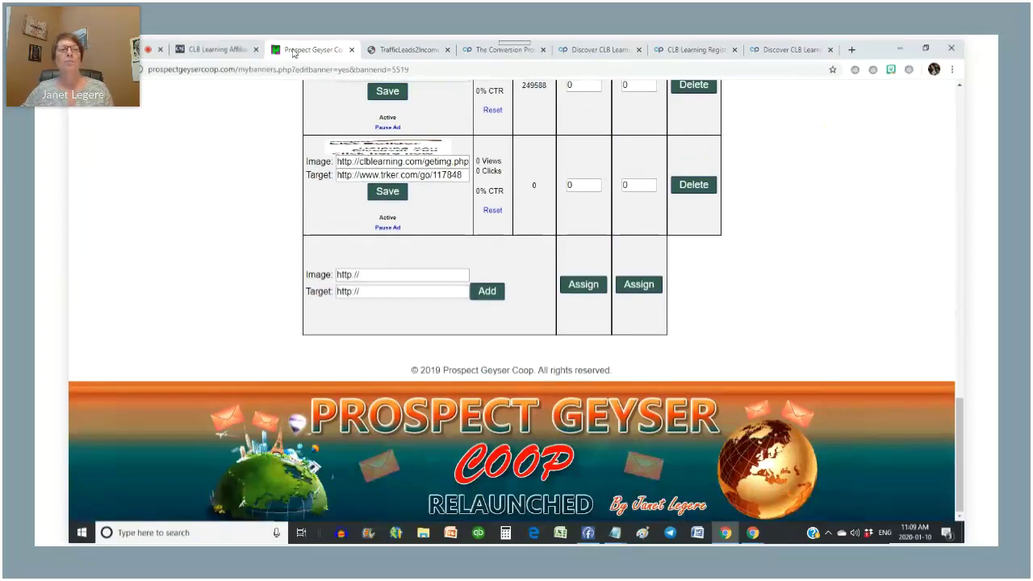
click(190, 46)
scroll(657, 220, up, 3)
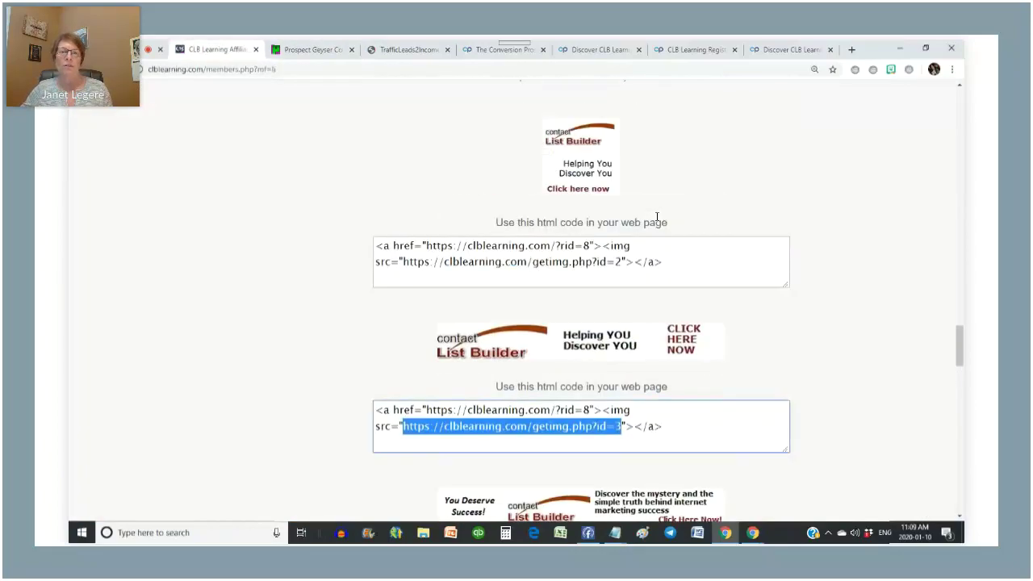
scroll(476, 229, down, 5)
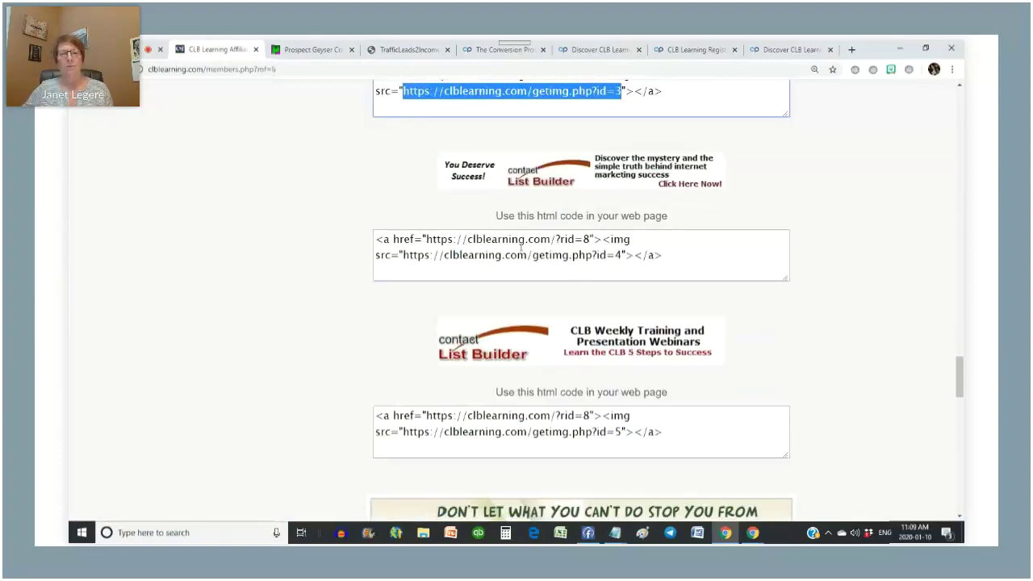
scroll(521, 250, down, 6)
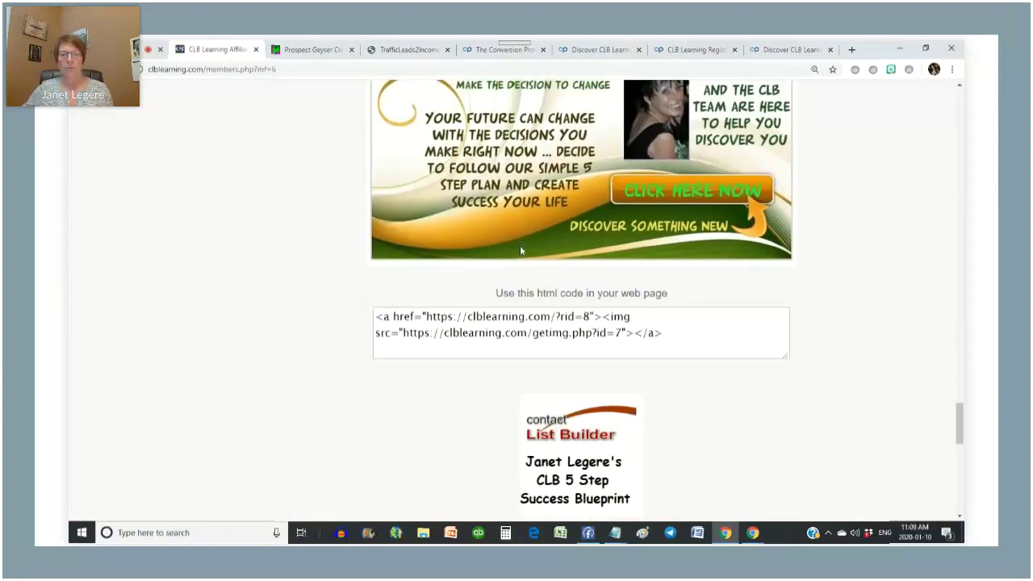
scroll(520, 245, up, 5)
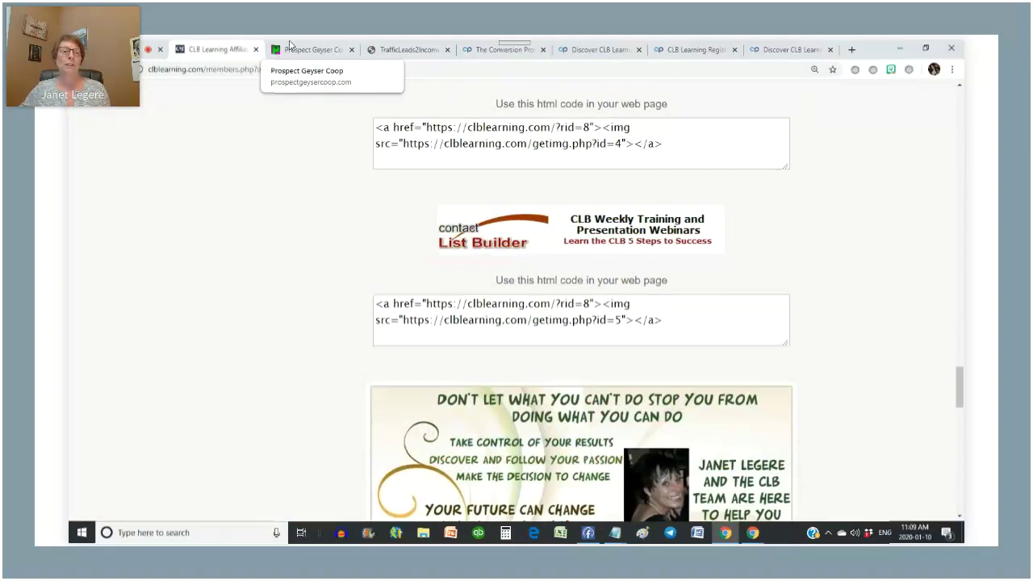
click(289, 44)
scroll(443, 194, up, 4)
scroll(443, 194, up, 5)
scroll(442, 195, down, 8)
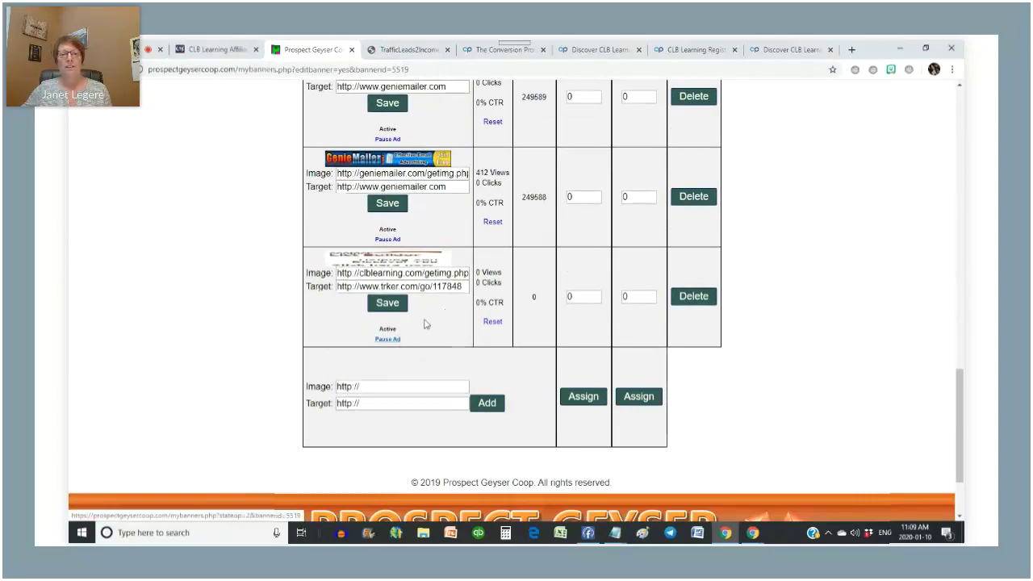
scroll(450, 270, up, 10)
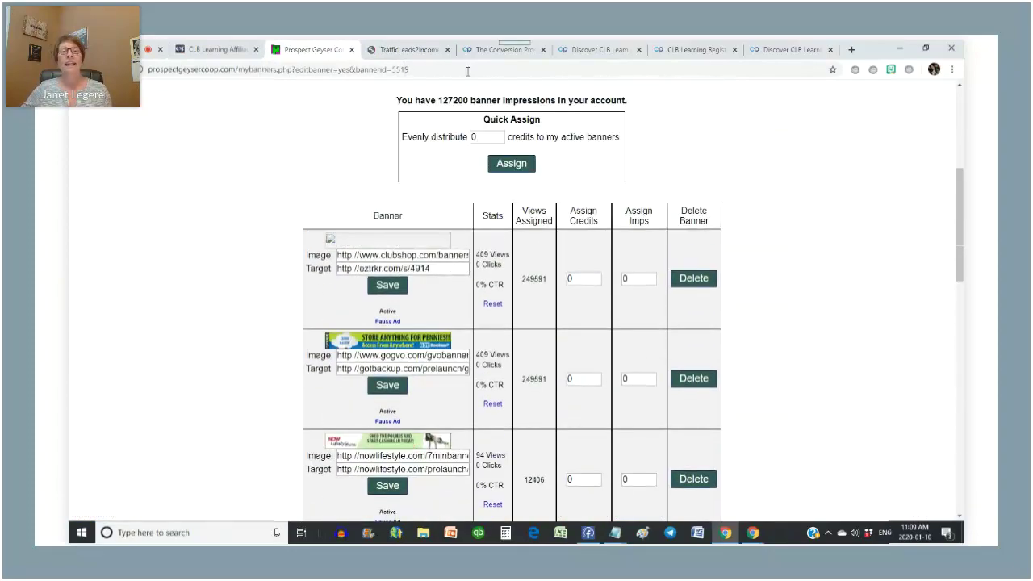
scroll(394, 114, up, 2)
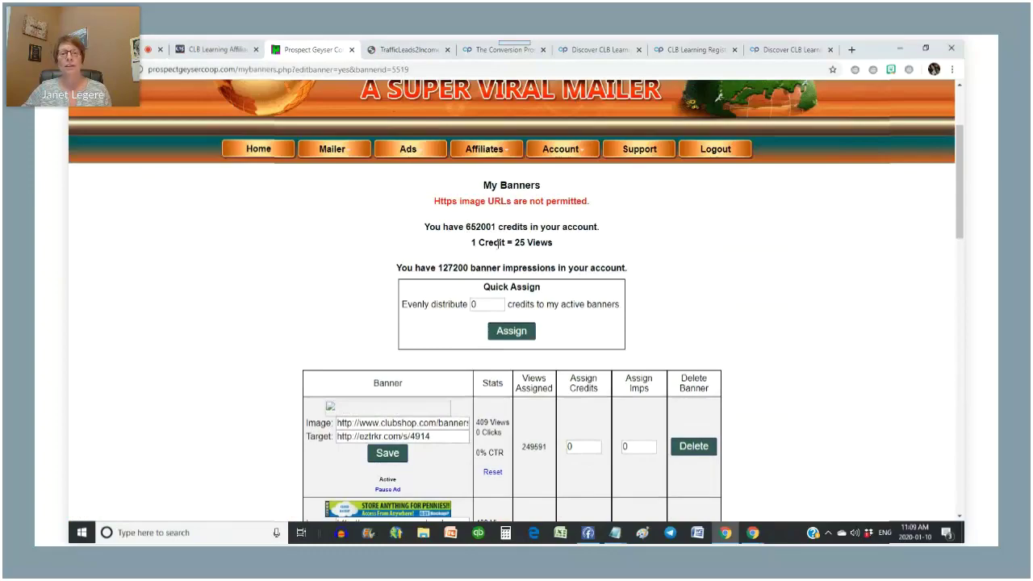
scroll(371, 276, down, 10)
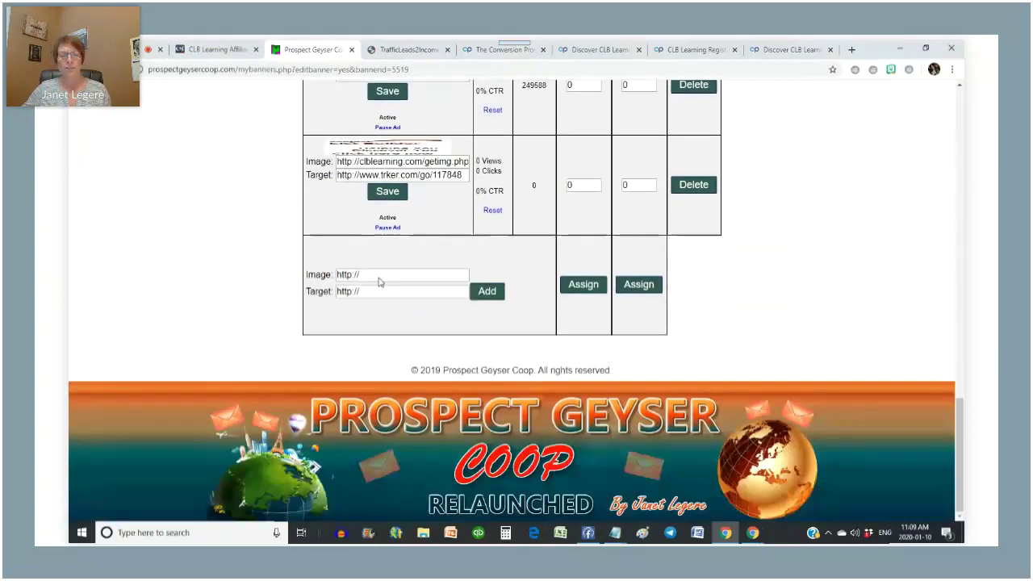
click(586, 185)
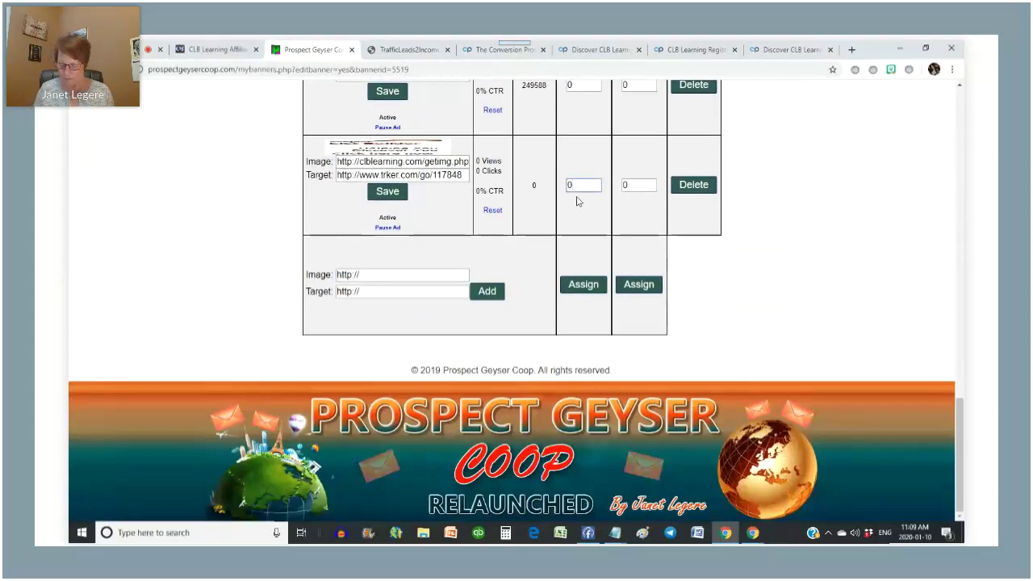
text(500)
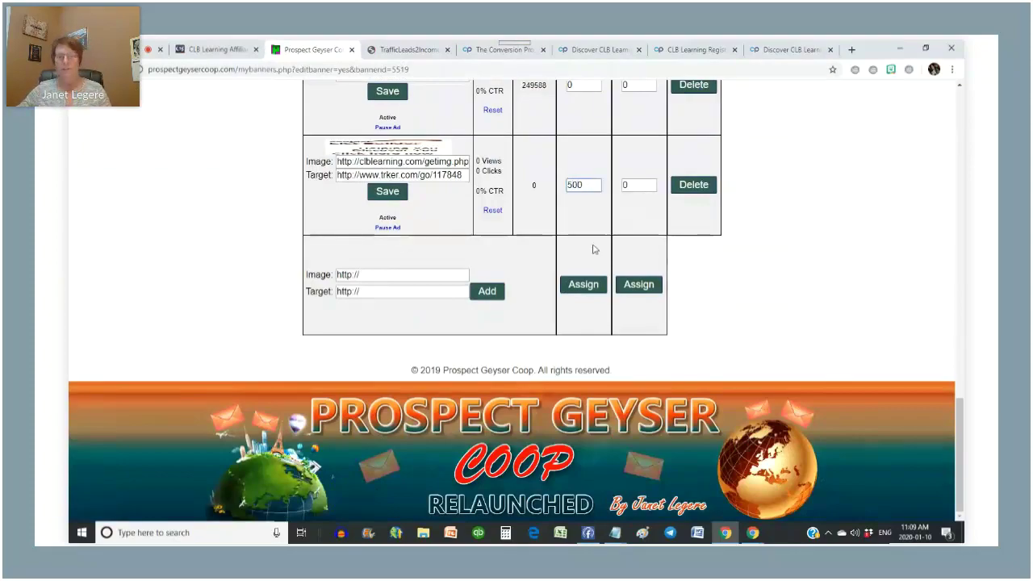
click(593, 286)
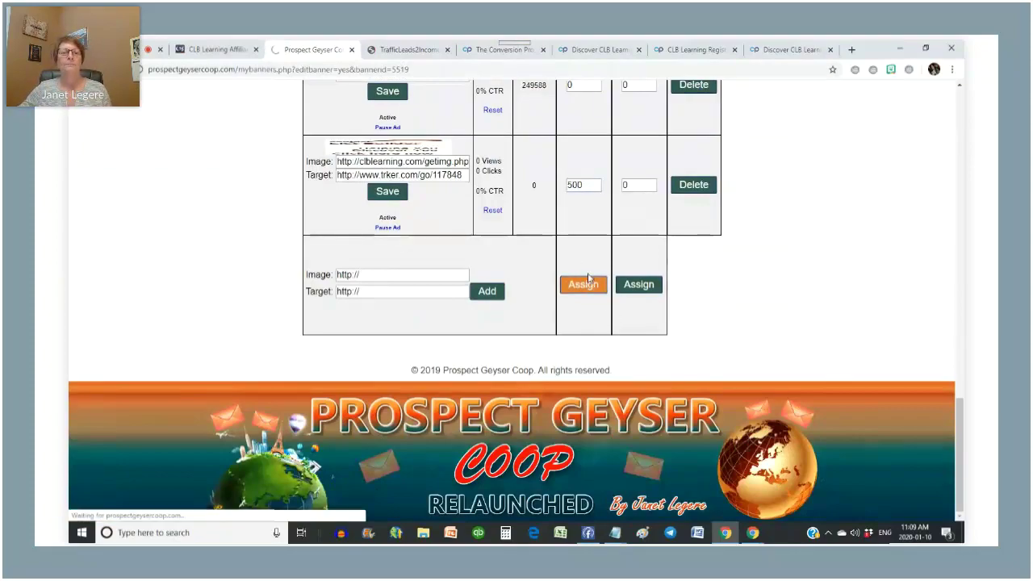
scroll(569, 274, down, 15)
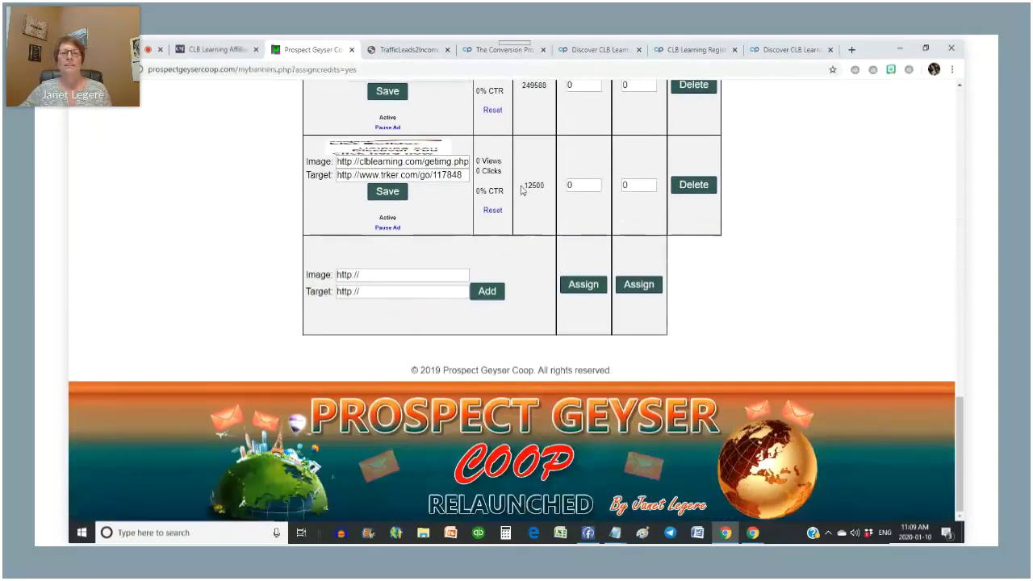
scroll(540, 198, up, 12)
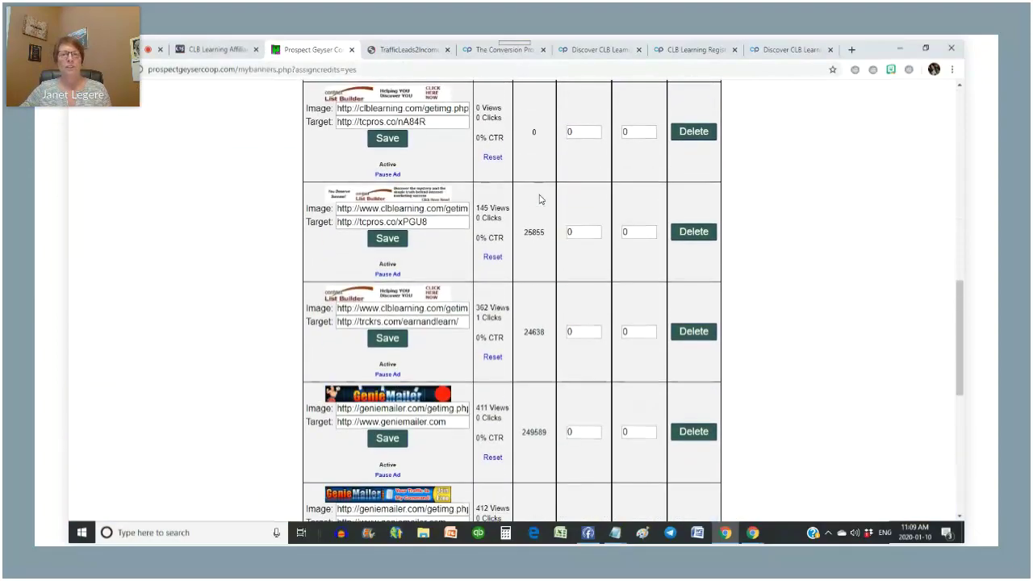
scroll(540, 198, up, 3)
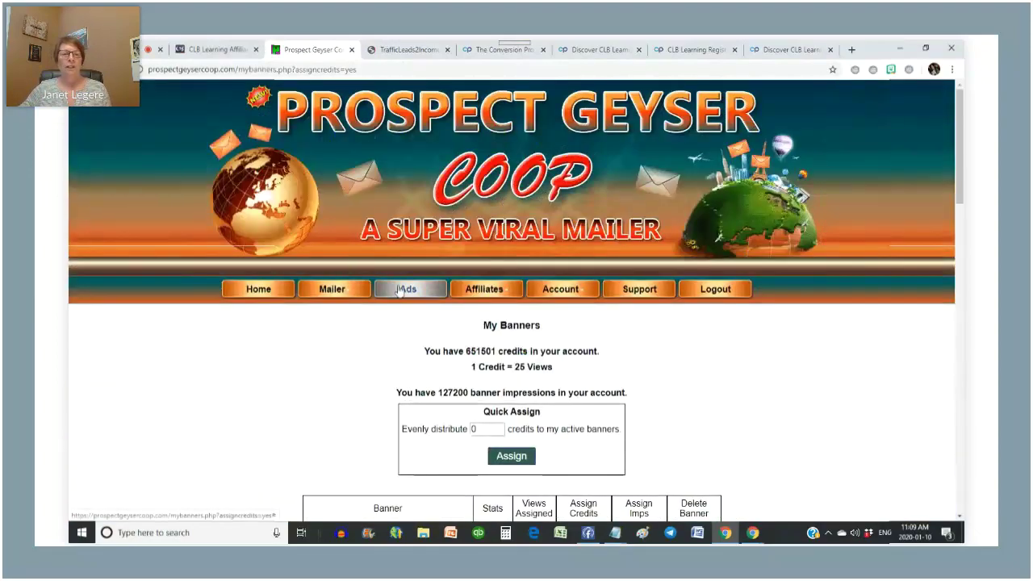
- Add a text ad 'Can You Earn While You Learn' targeting the saved trker.com tracking link
mouse_move(412, 292)
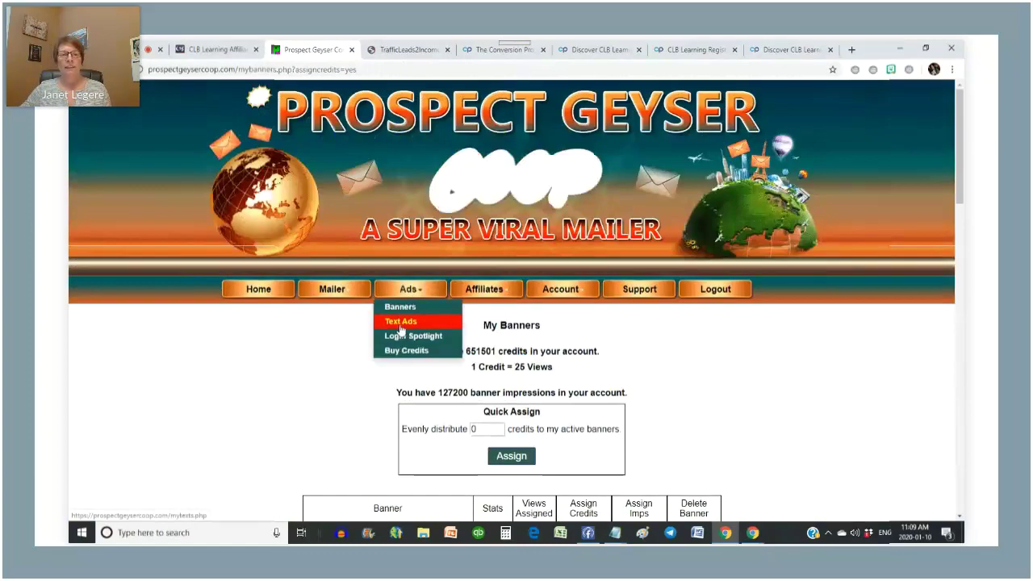
click(397, 323)
scroll(422, 352, down, 9)
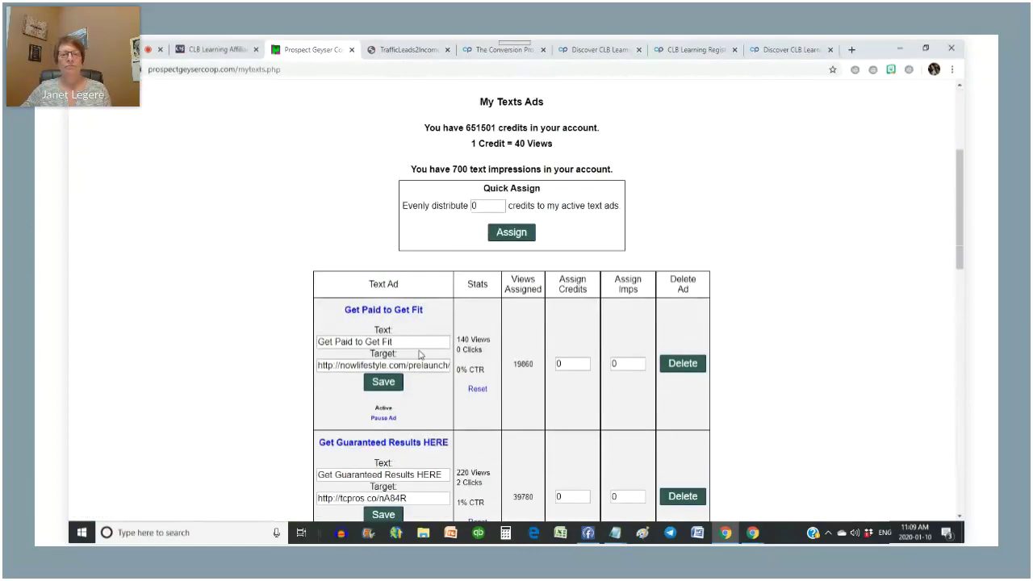
scroll(359, 330, down, 5)
drag(397, 260, 306, 258)
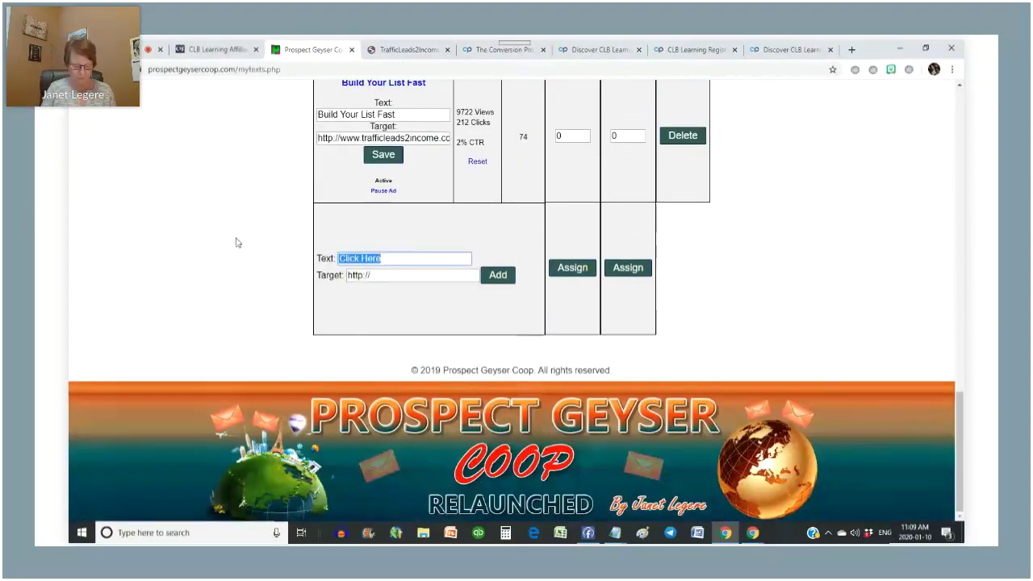
text(Wou)
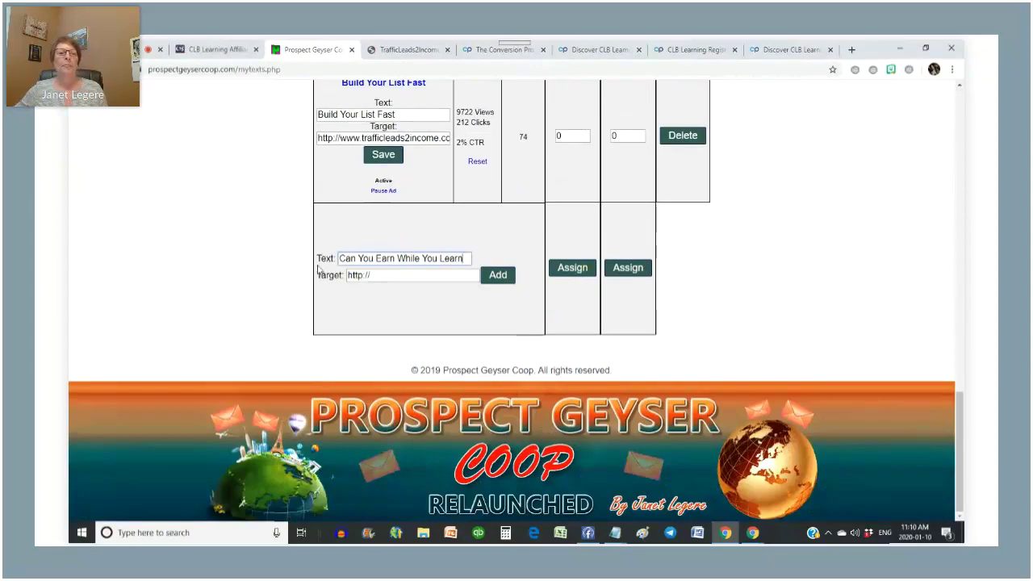
click(393, 276)
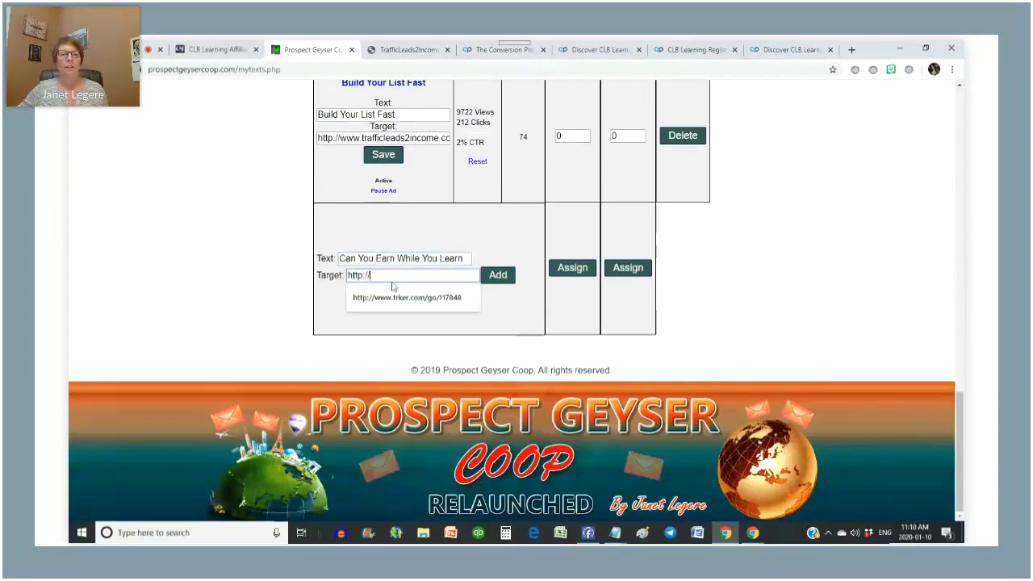
click(415, 299)
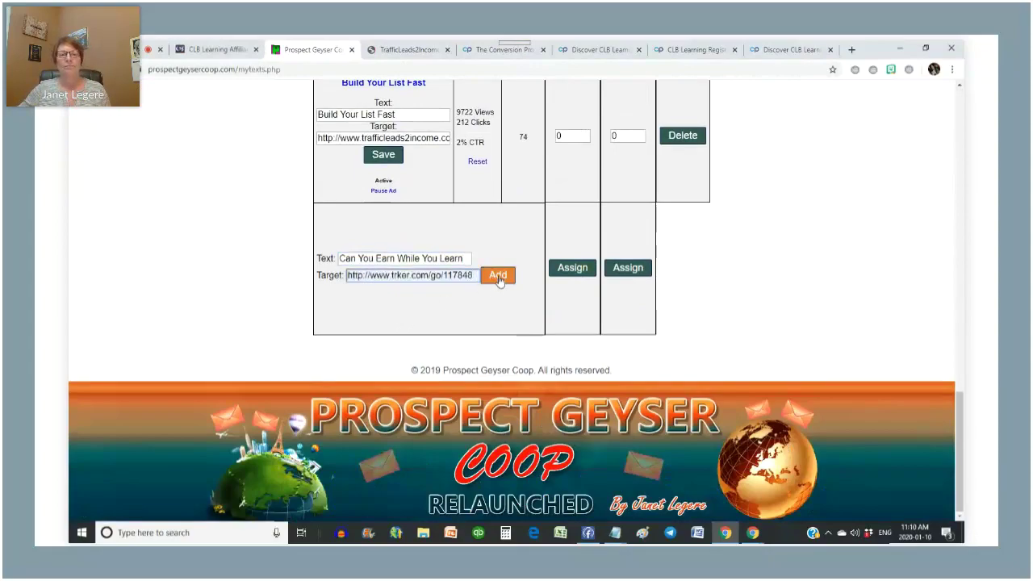
click(498, 276)
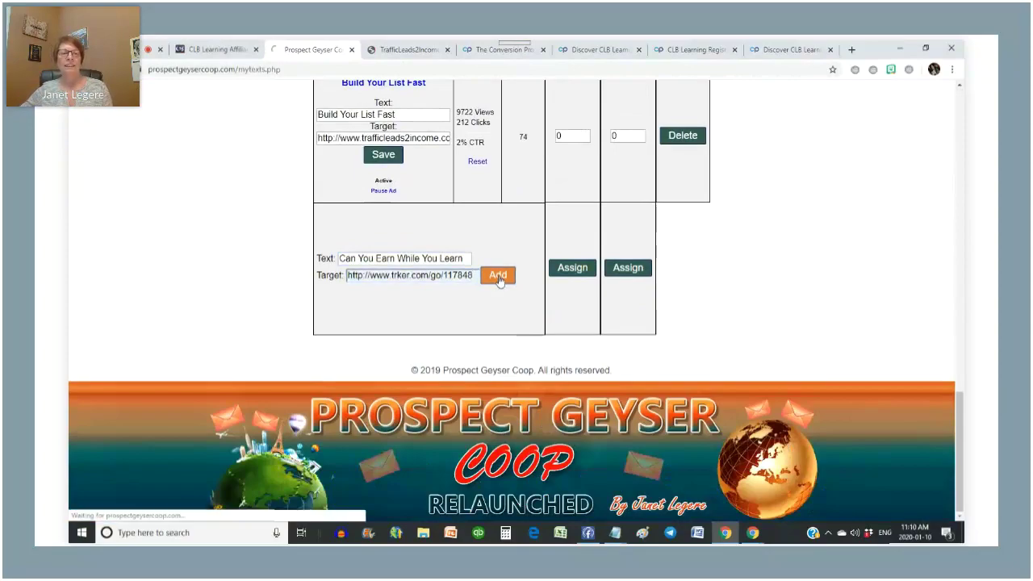
- Assign 20000 to the new text ad
scroll(791, 241, down, 10)
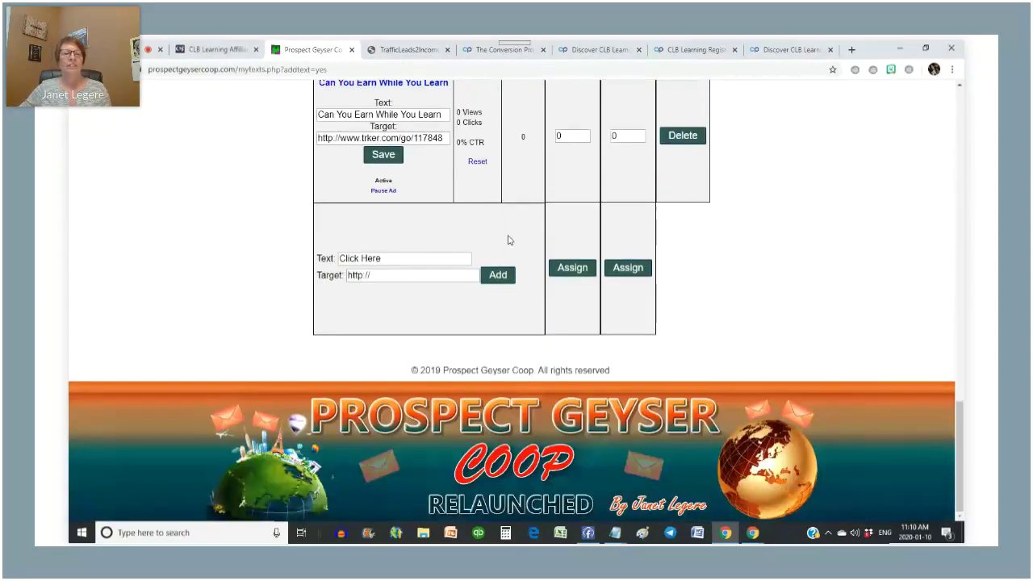
scroll(355, 96, up, 1)
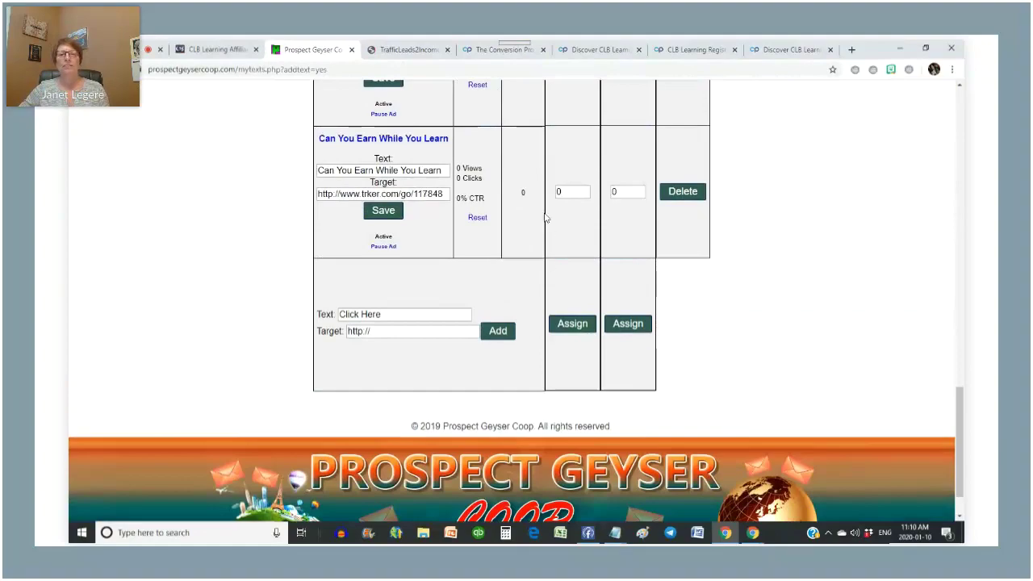
double_click(575, 196)
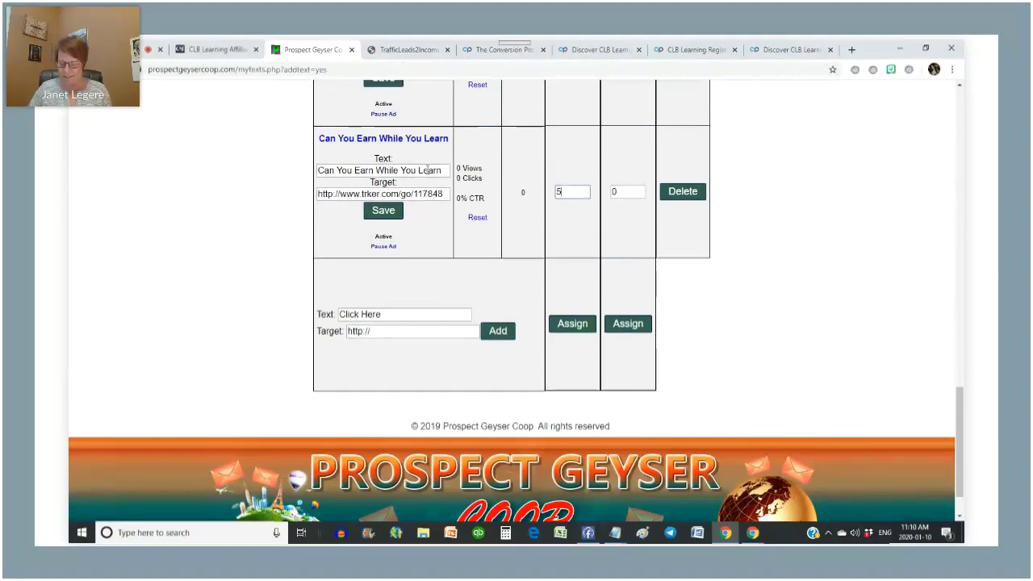
click(577, 326)
scroll(787, 262, down, 15)
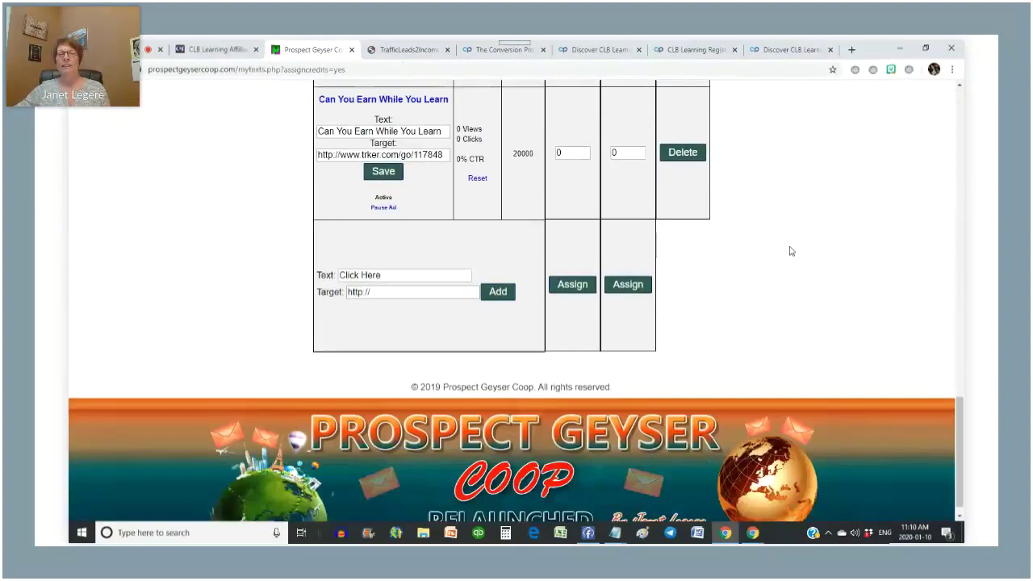
scroll(789, 250, up, 15)
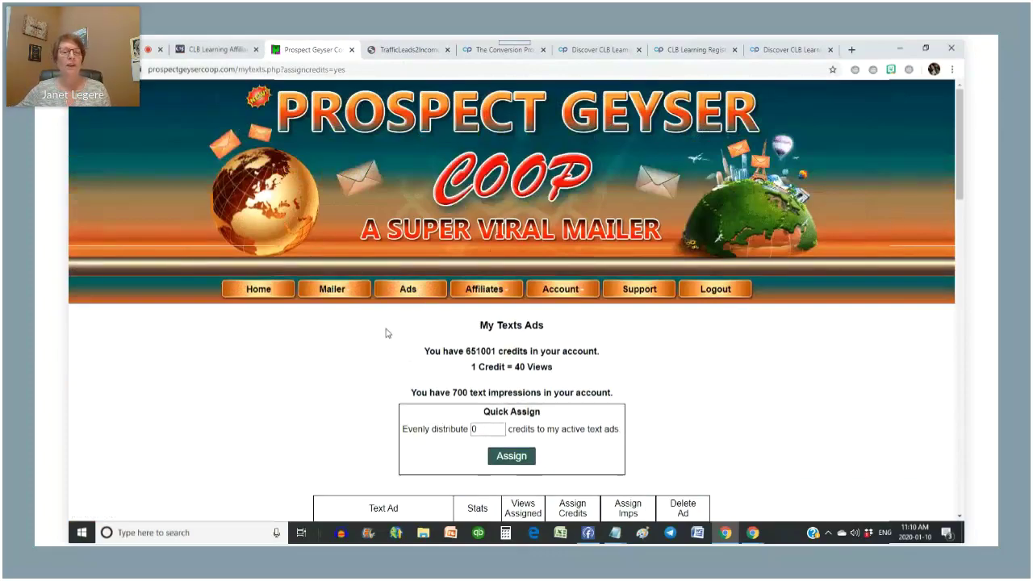
- Open Affiliates > Affiliate Toolbox to view the member's affiliate link and share sections
click(347, 295)
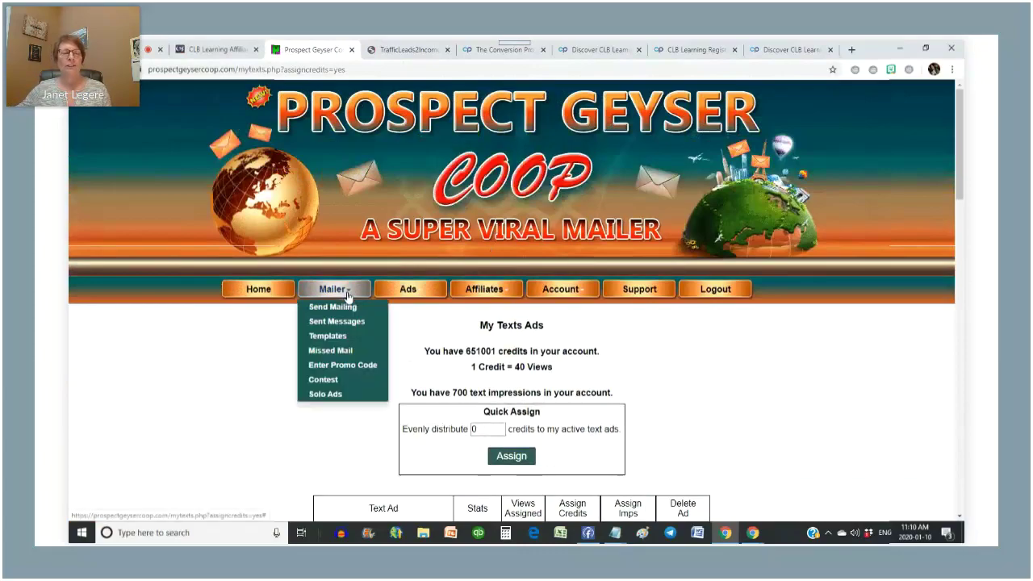
click(497, 296)
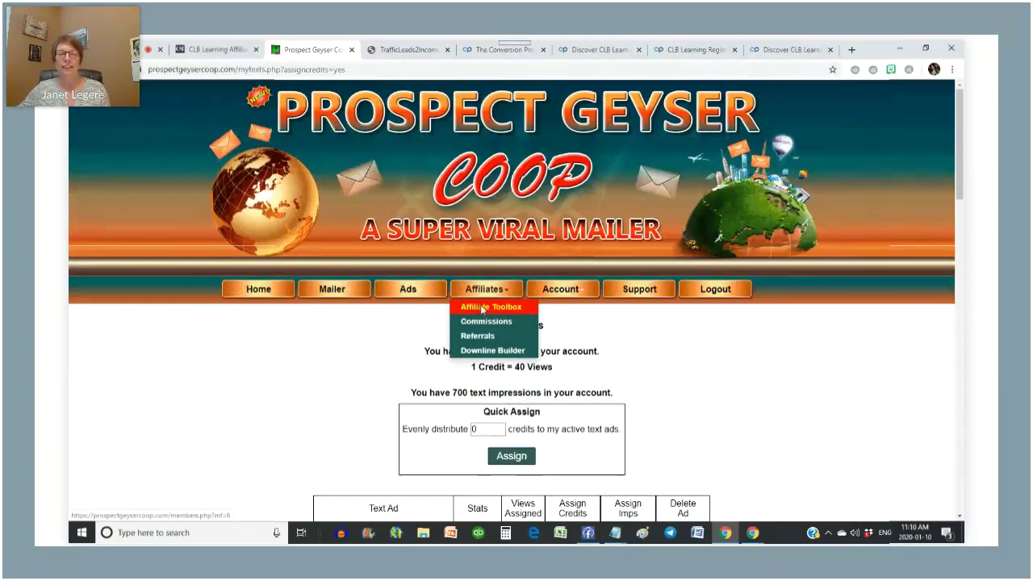
click(482, 307)
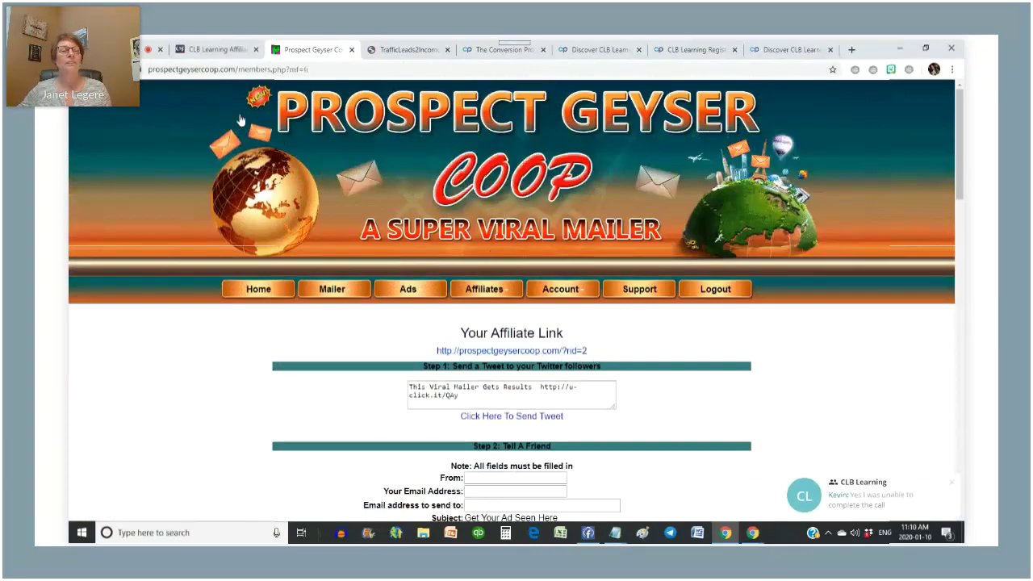
click(211, 49)
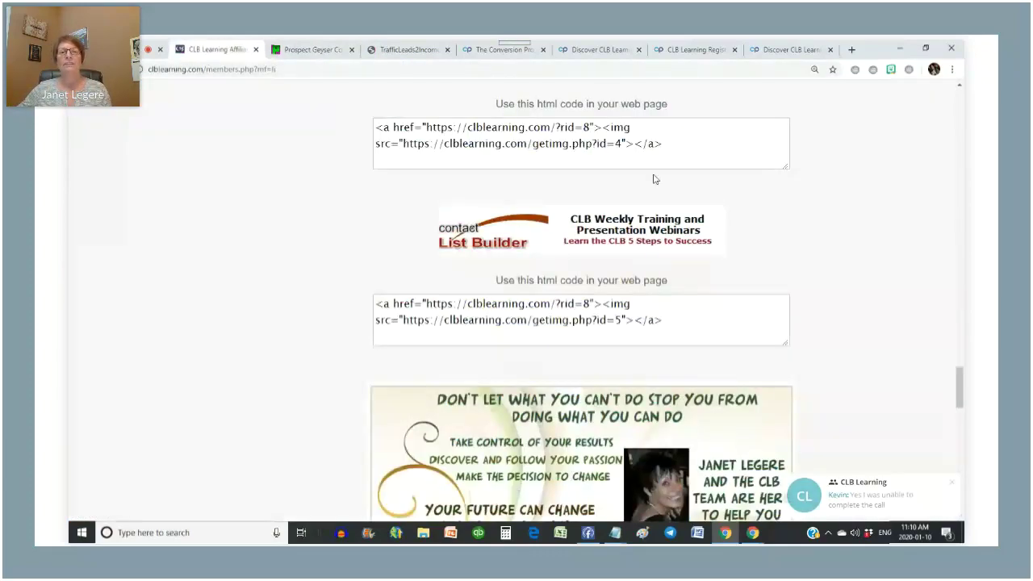
scroll(653, 179, up, 20)
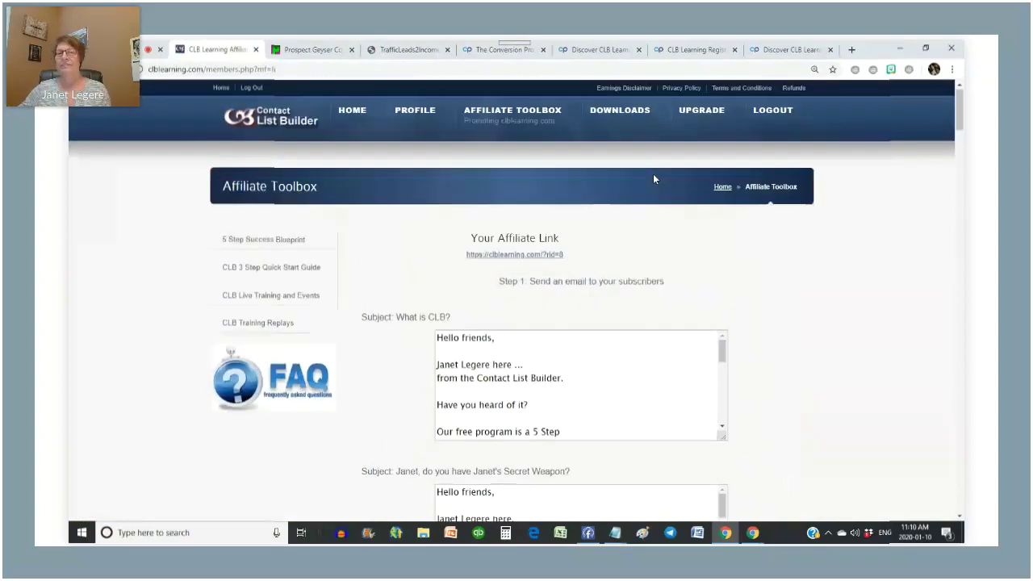
mouse_move(500, 122)
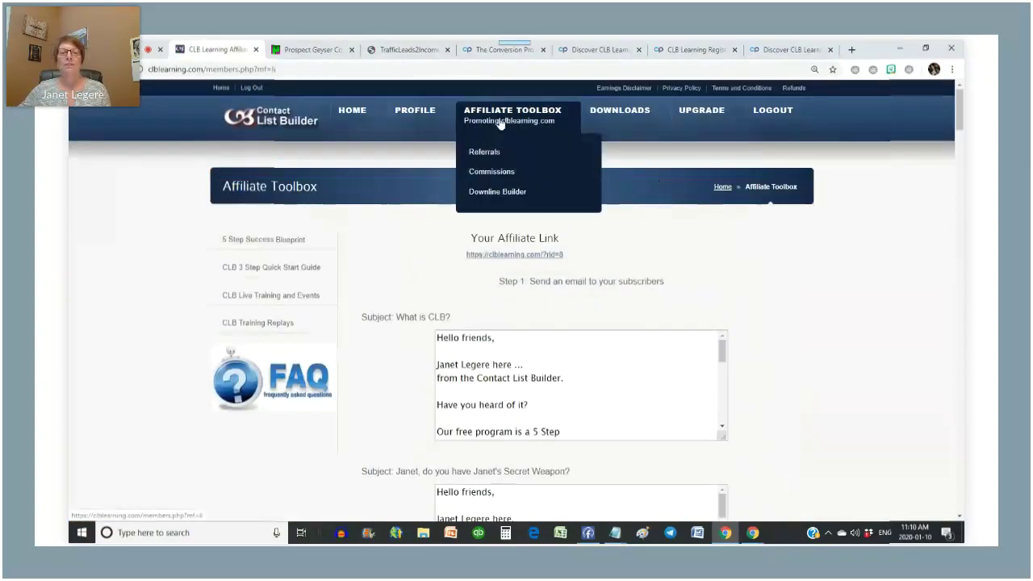
click(487, 194)
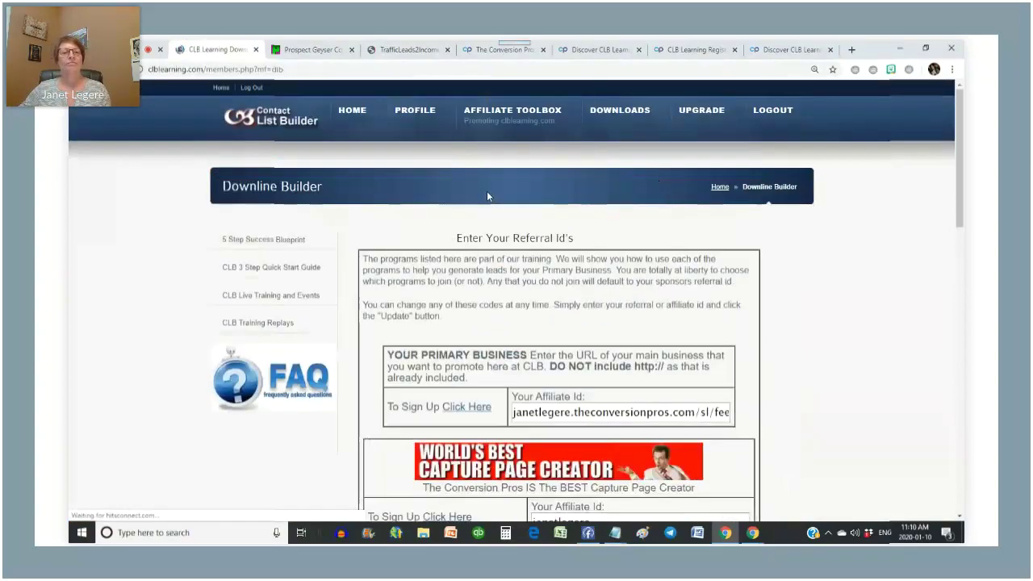
scroll(487, 194, down, 15)
click(570, 236)
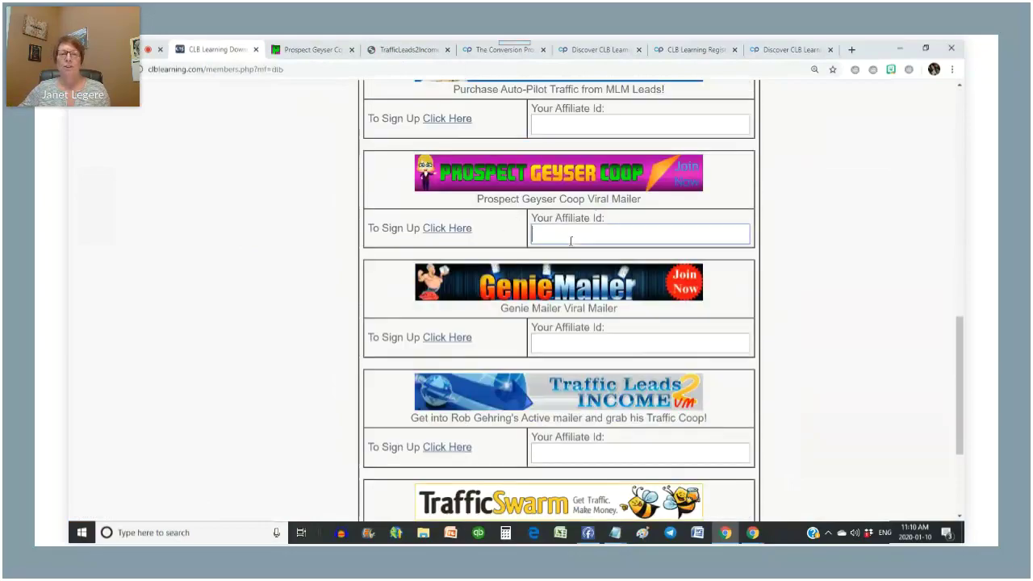
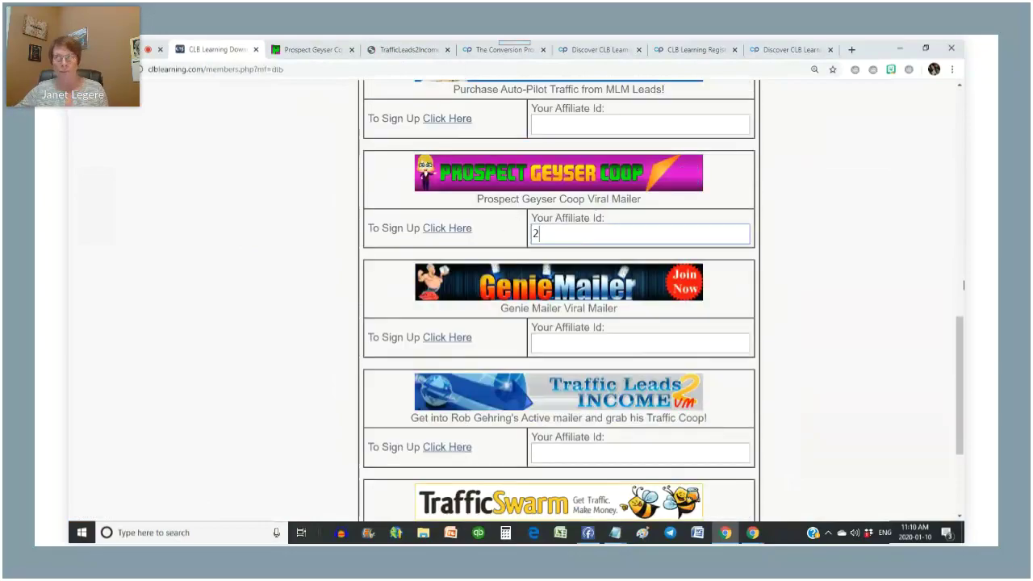
scroll(922, 290, down, 3)
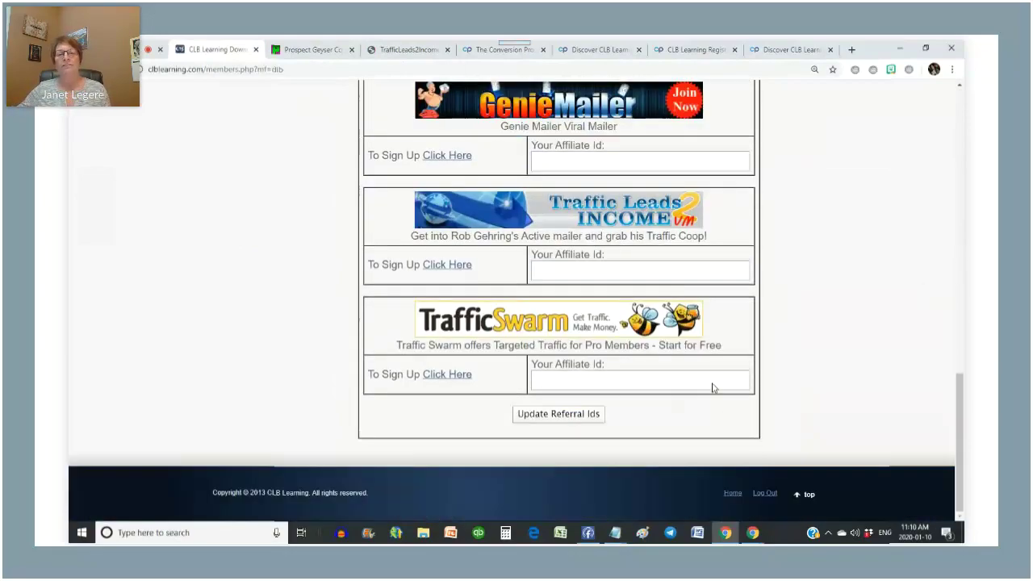
click(563, 415)
click(310, 49)
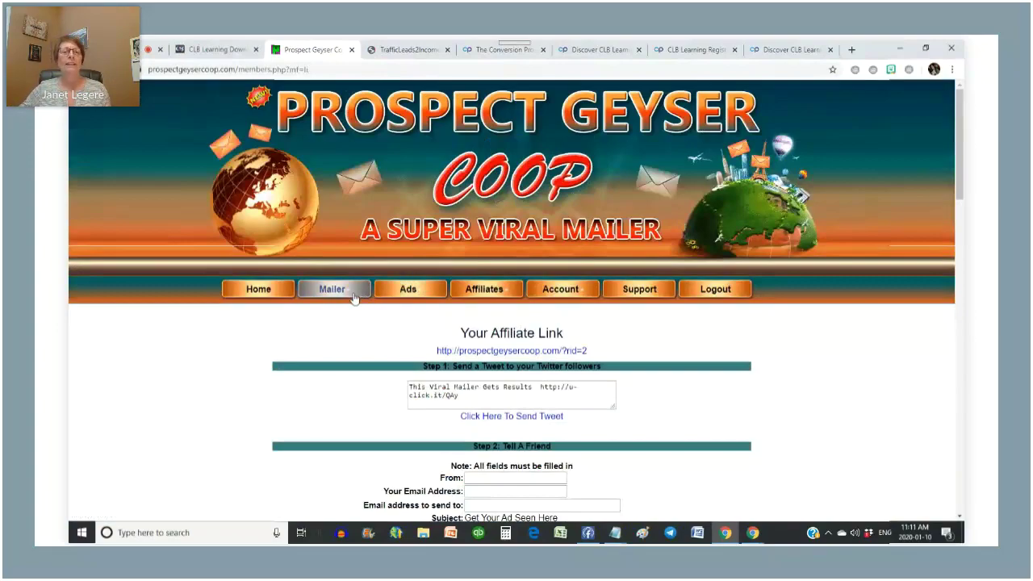
- Start a new mailing with the subject 'Can you really earn while you learn?'
click(326, 294)
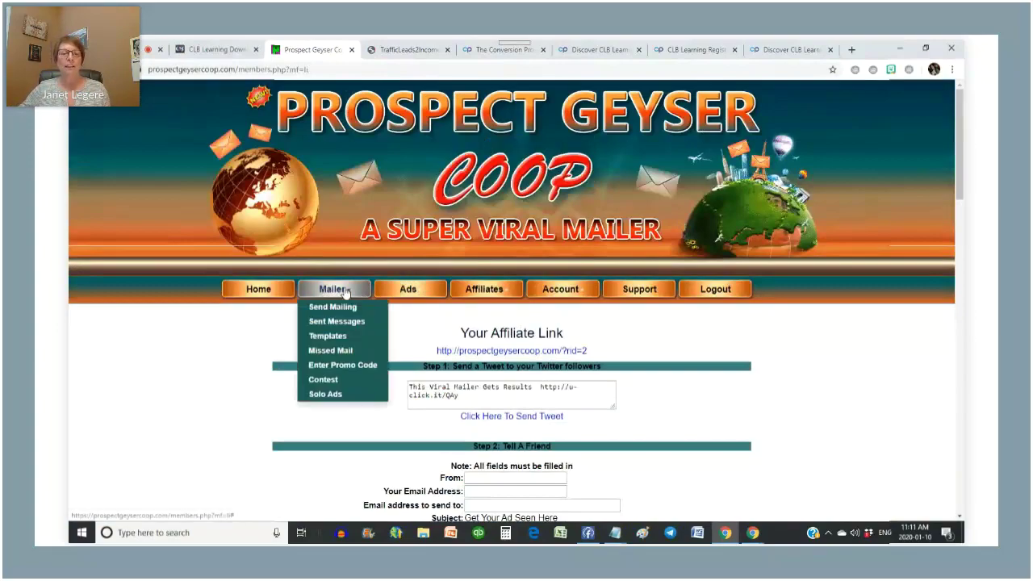
click(321, 310)
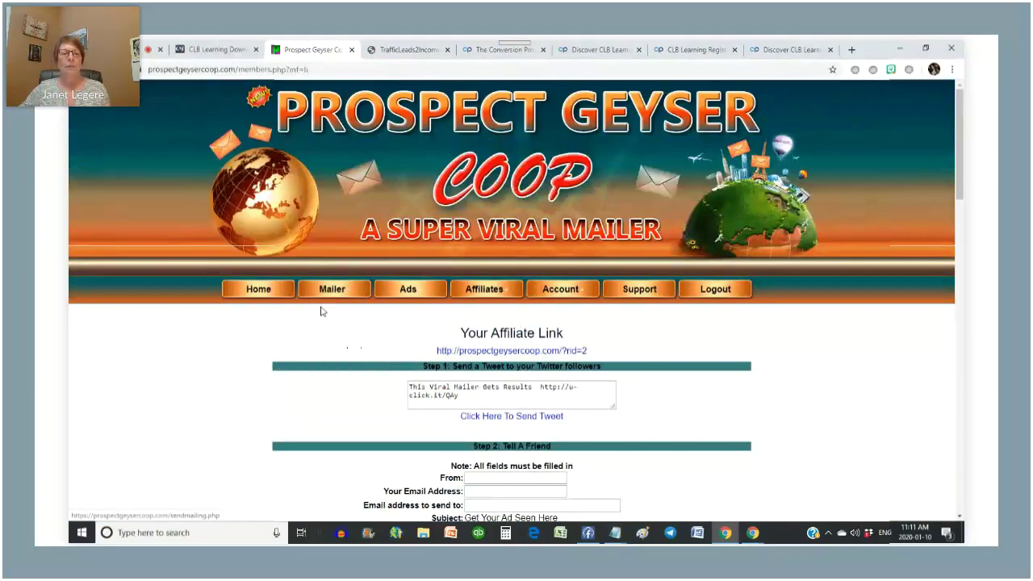
scroll(645, 362, down, 3)
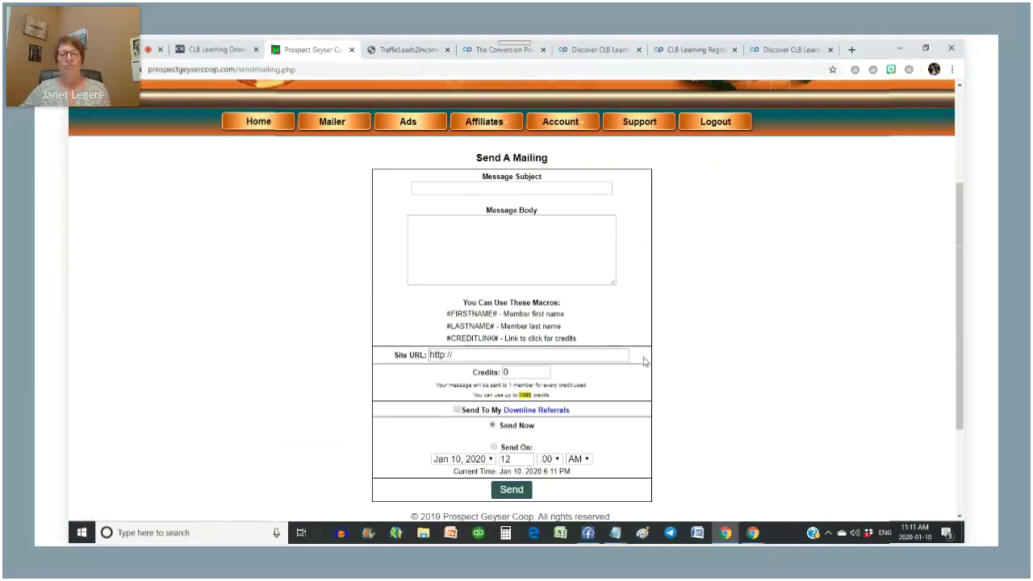
click(427, 185)
text(Ca)
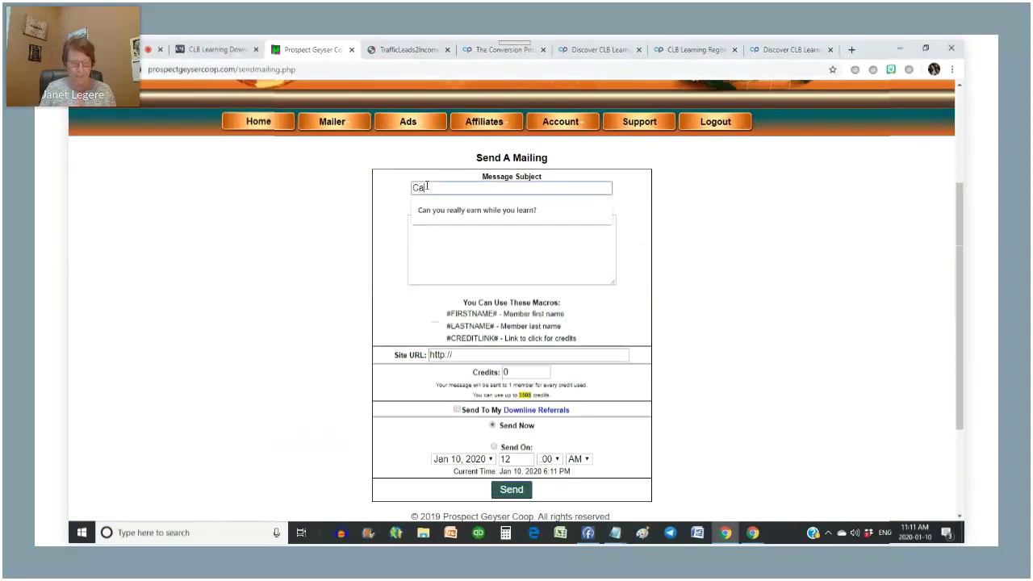
click(491, 212)
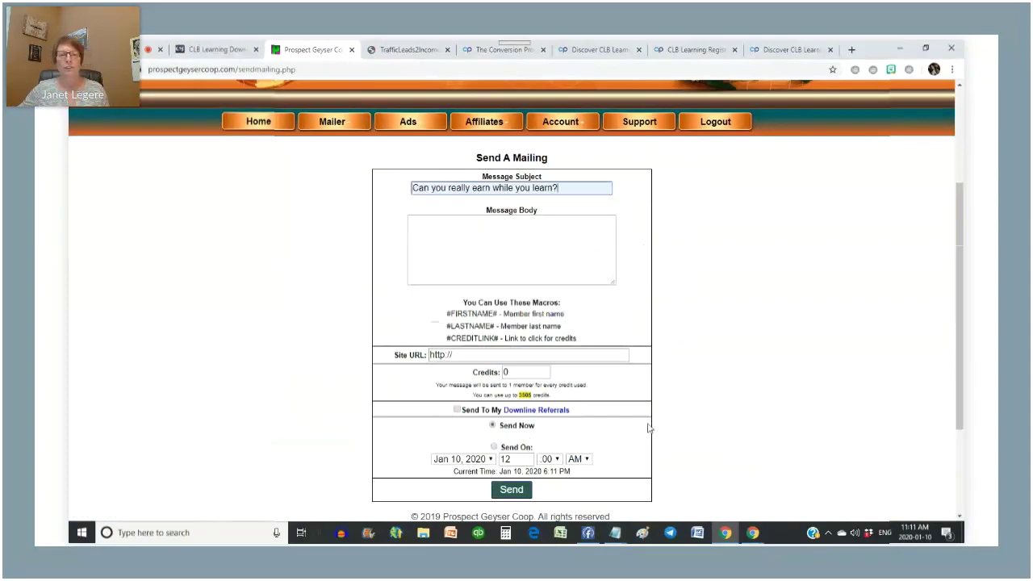
- Copy the earn-while-you-learn email text from Notepad into the Message Body
click(615, 533)
click(724, 485)
click(691, 346)
scroll(498, 260, up, 7)
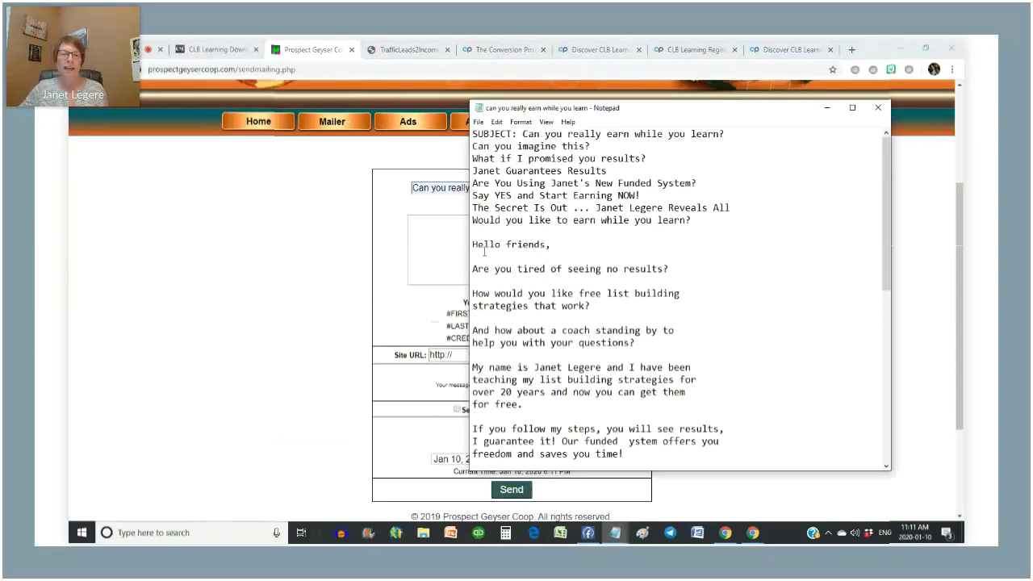
shift+click(474, 244)
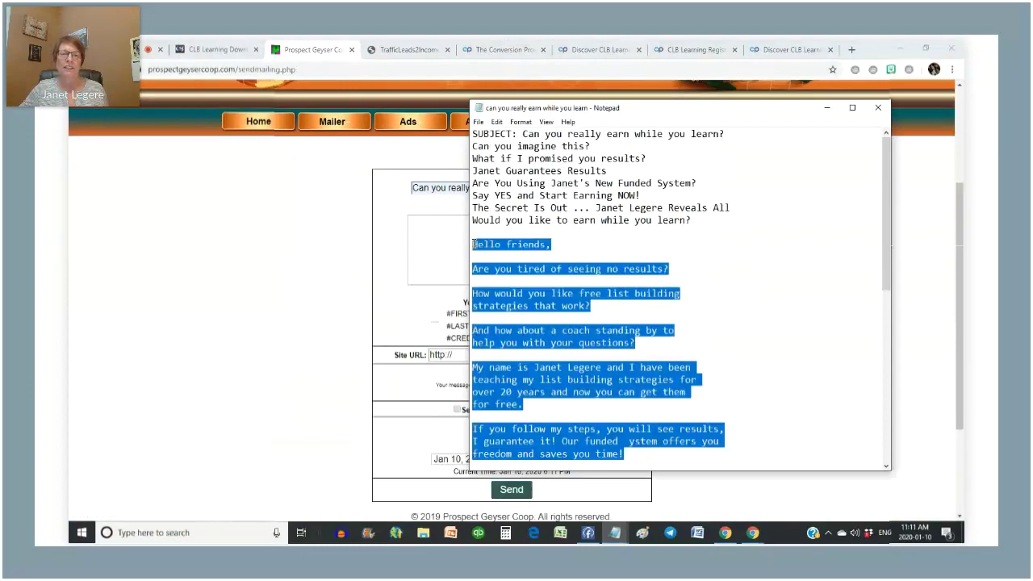
right_click(544, 332)
click(571, 369)
click(443, 253)
right_click(441, 237)
click(471, 324)
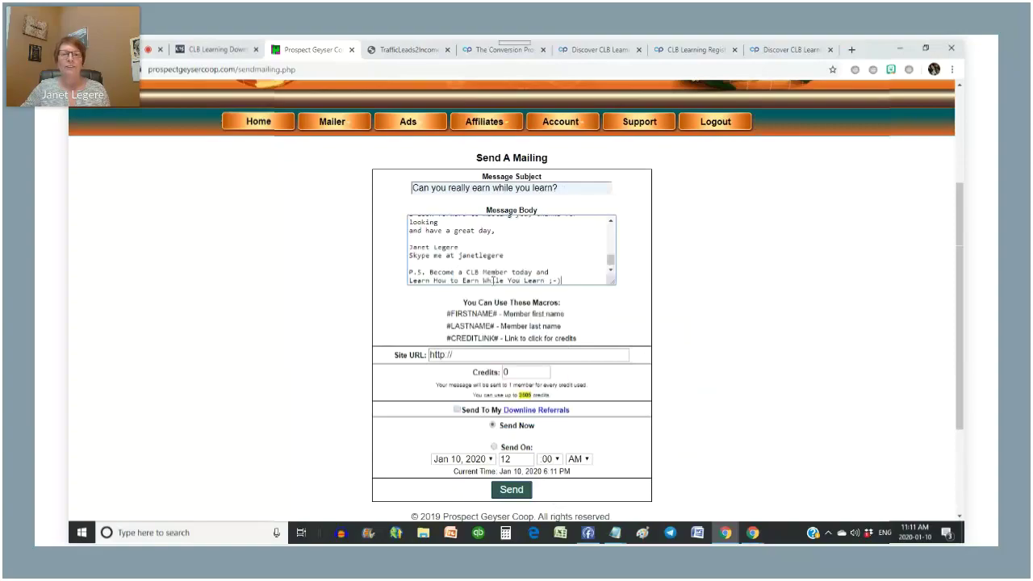
click(615, 534)
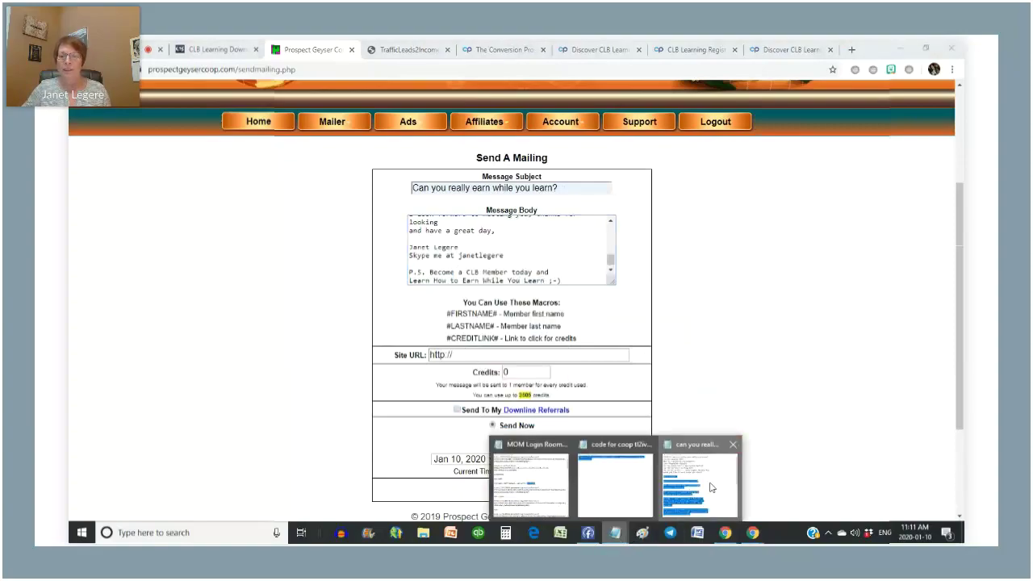
click(716, 502)
scroll(611, 325, down, 4)
drag(656, 330, 471, 330)
right_click(495, 330)
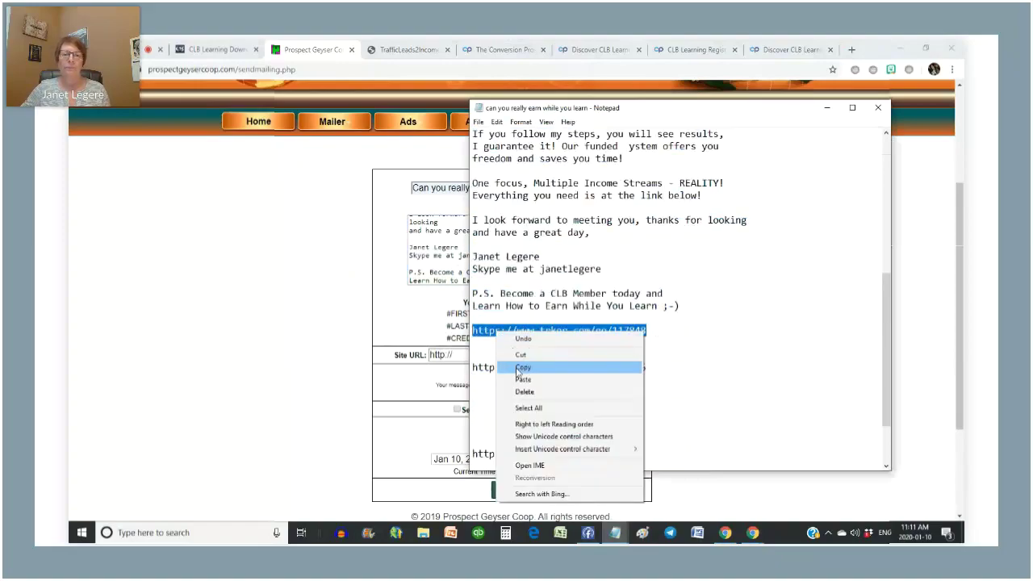
click(519, 367)
click(449, 355)
key(ctrl+a)
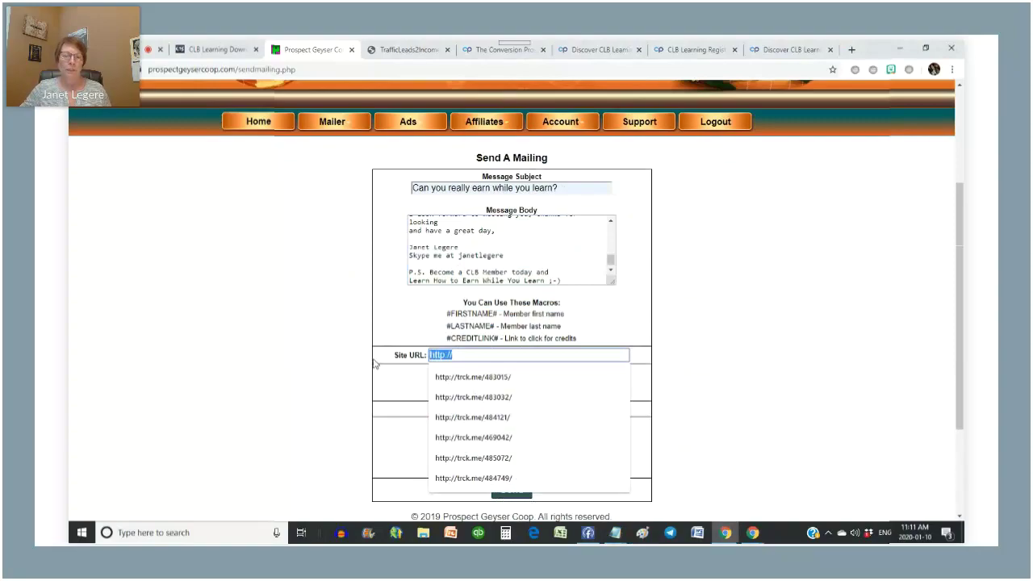
key(ctrl+v)
- Set 3505 credits, include downline referrals, and send the mailing
scroll(679, 364, down, 2)
drag(509, 260, 490, 260)
text(3505)
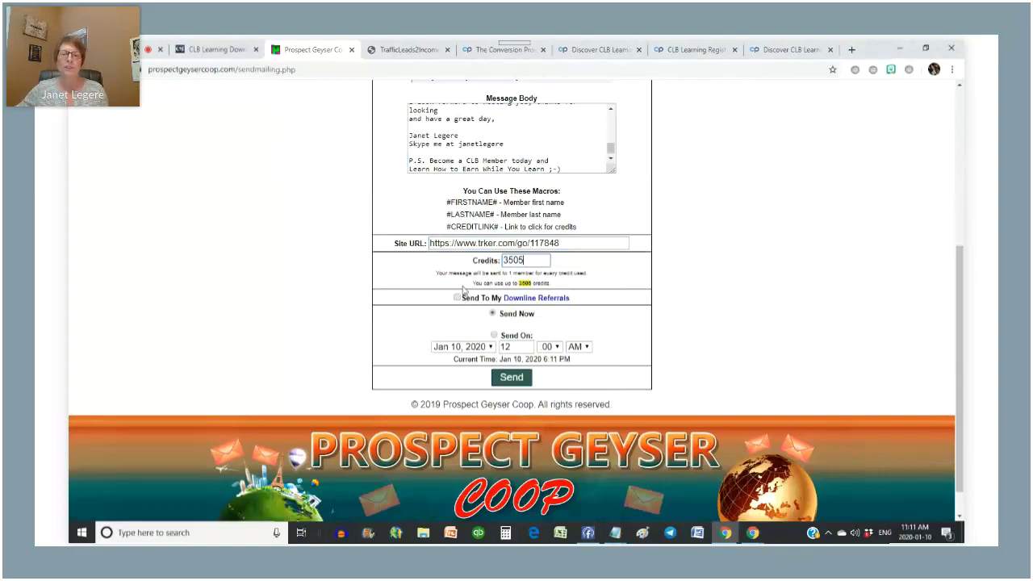
click(457, 298)
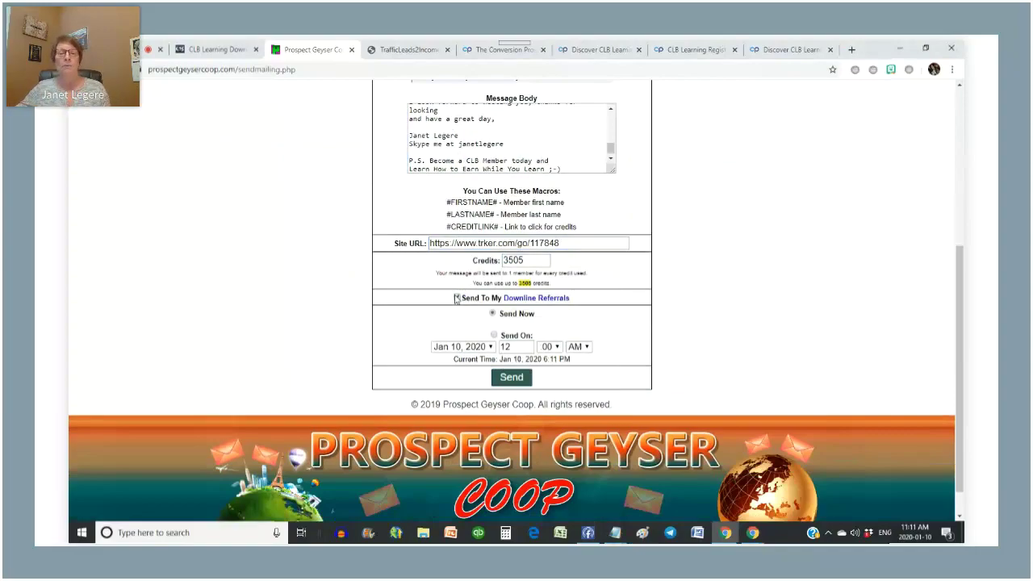
click(515, 380)
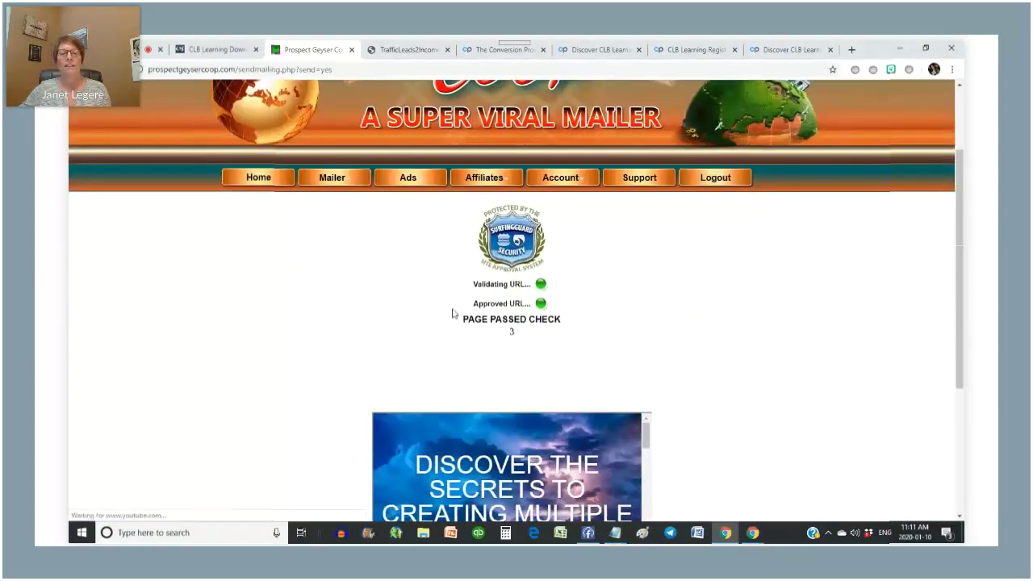
- Confirm the site, then check Sent Messages for the queued Jan 10, 2020 mailing
scroll(614, 306, down, 3)
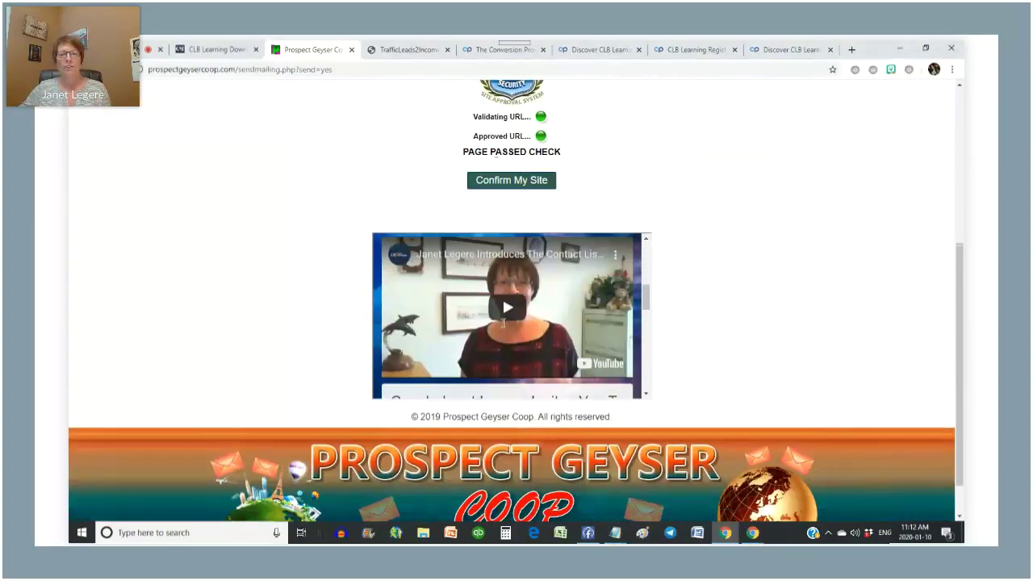
click(506, 182)
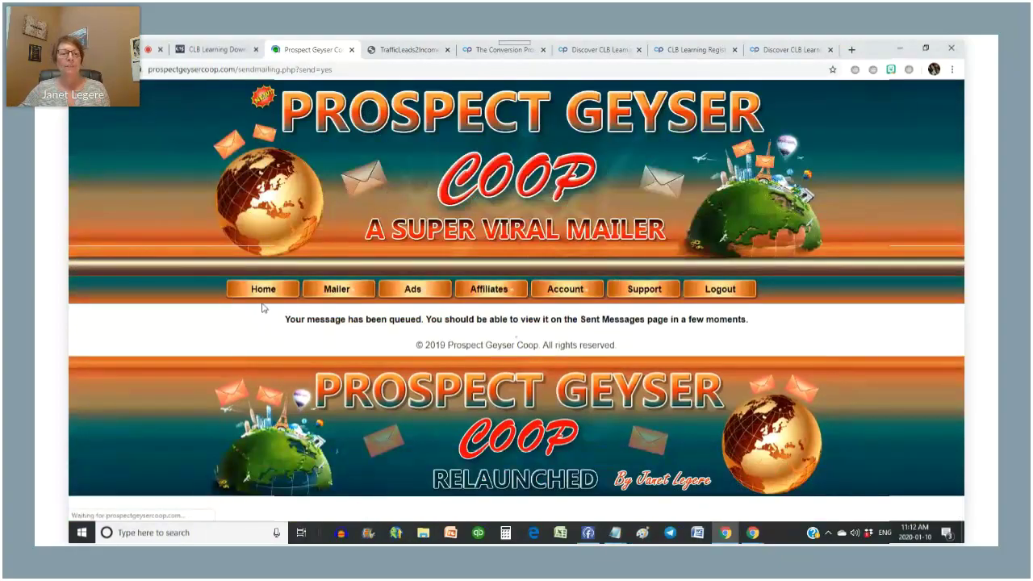
mouse_move(336, 292)
click(330, 320)
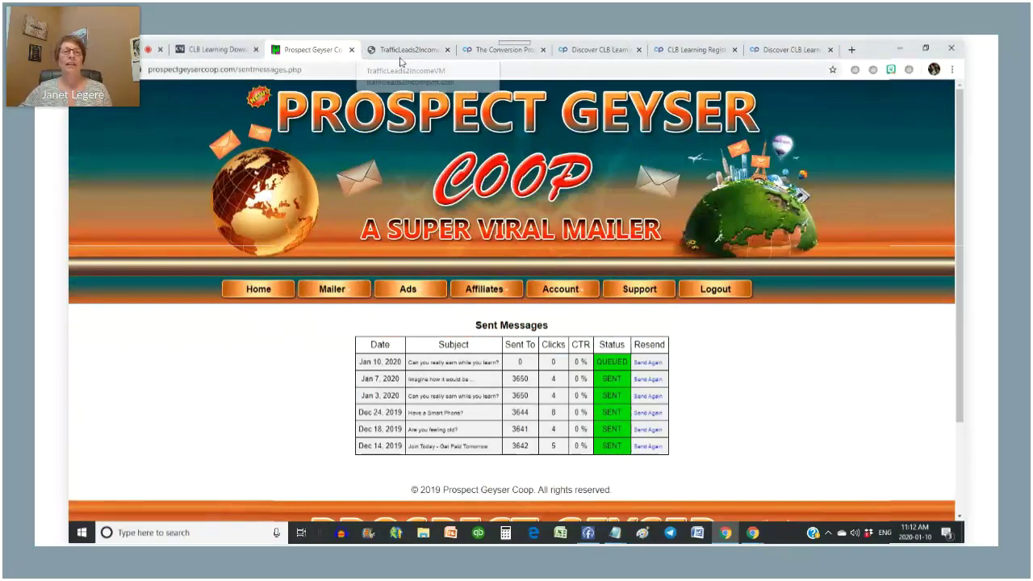
- Follow the Genie Mailer 'Click Here' link in CLB Learning's Downline Builder
click(212, 50)
scroll(759, 421, down, 2)
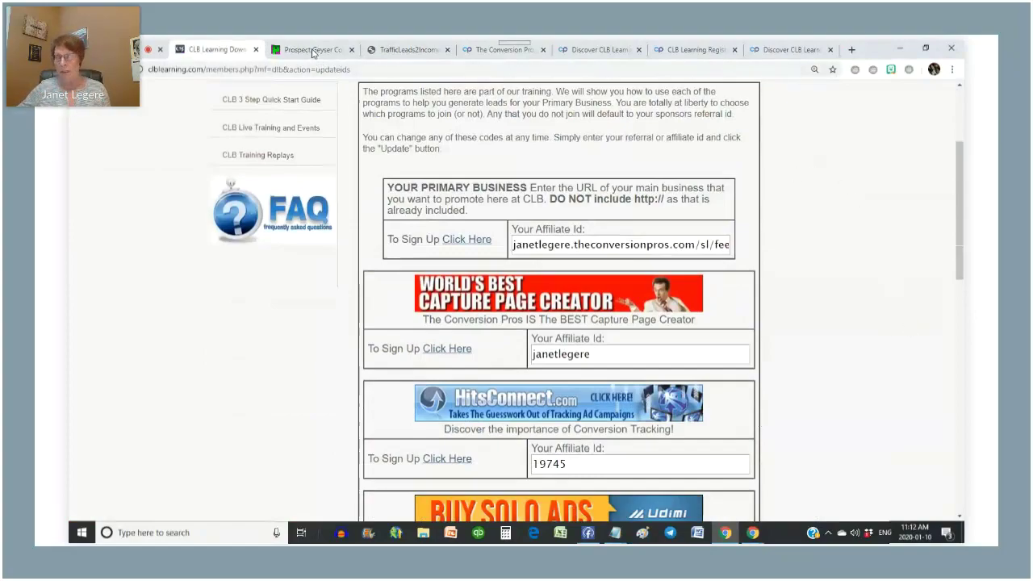
scroll(418, 315, down, 8)
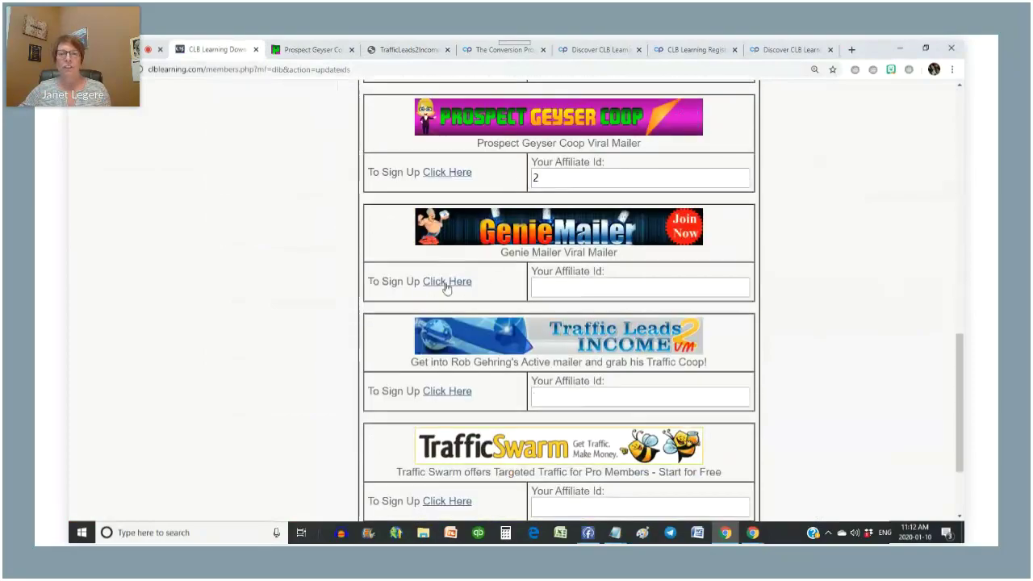
click(446, 281)
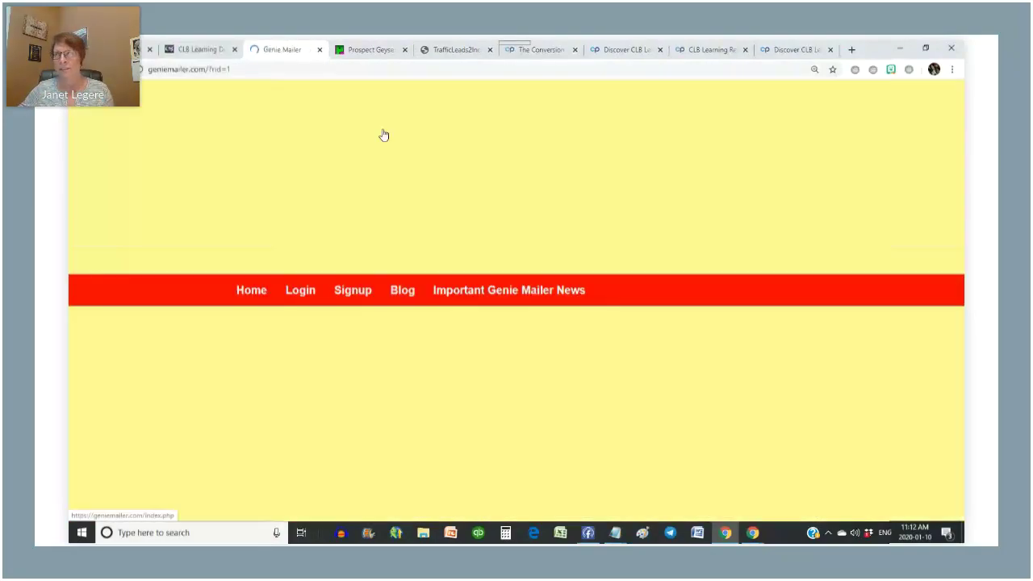
- Log in to Genie Mailer, open Ads > Square Banners, and return to the CLB Learning tab
scroll(521, 400, down, 1)
scroll(520, 399, down, 2)
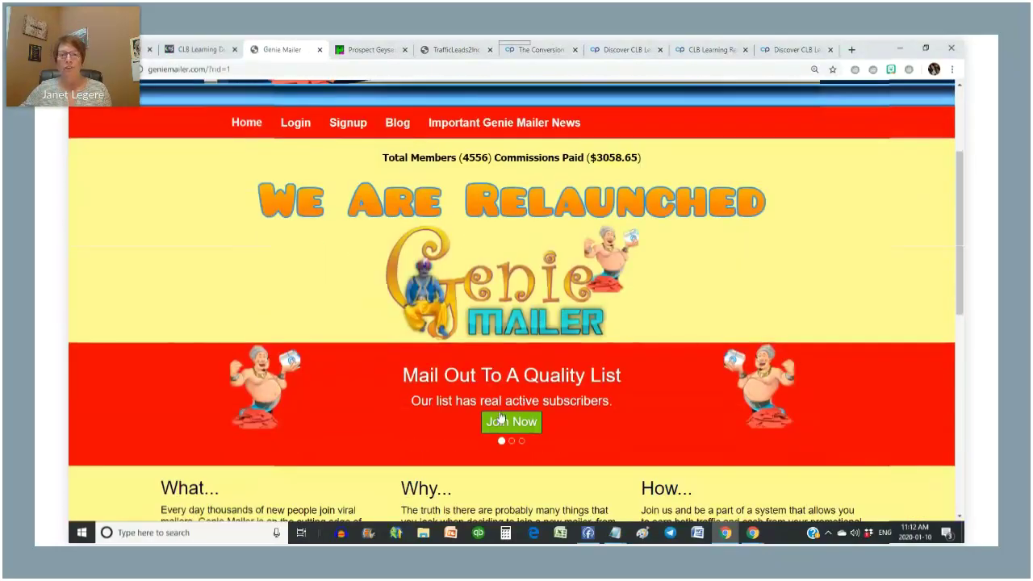
scroll(520, 436, up, 3)
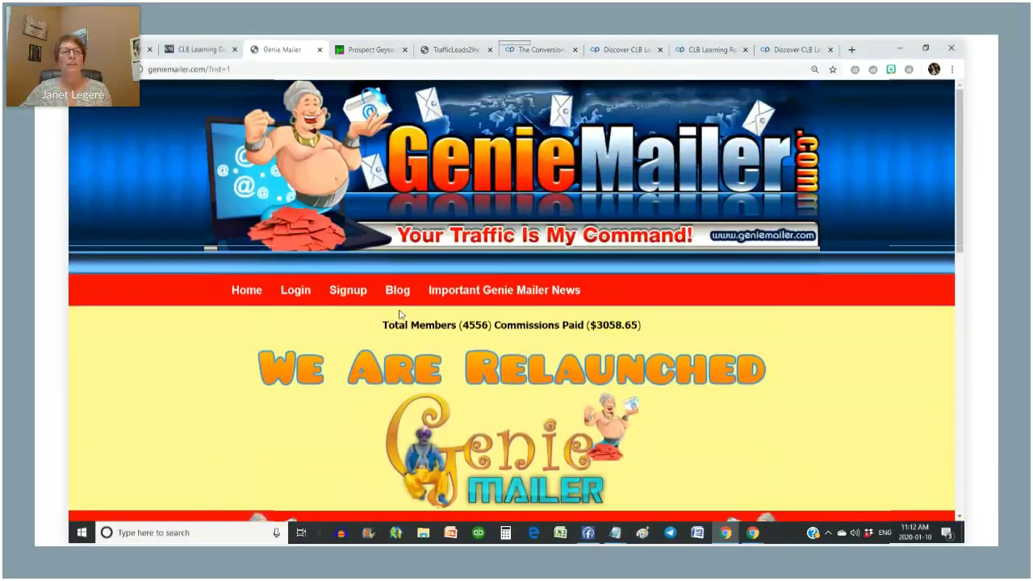
click(296, 292)
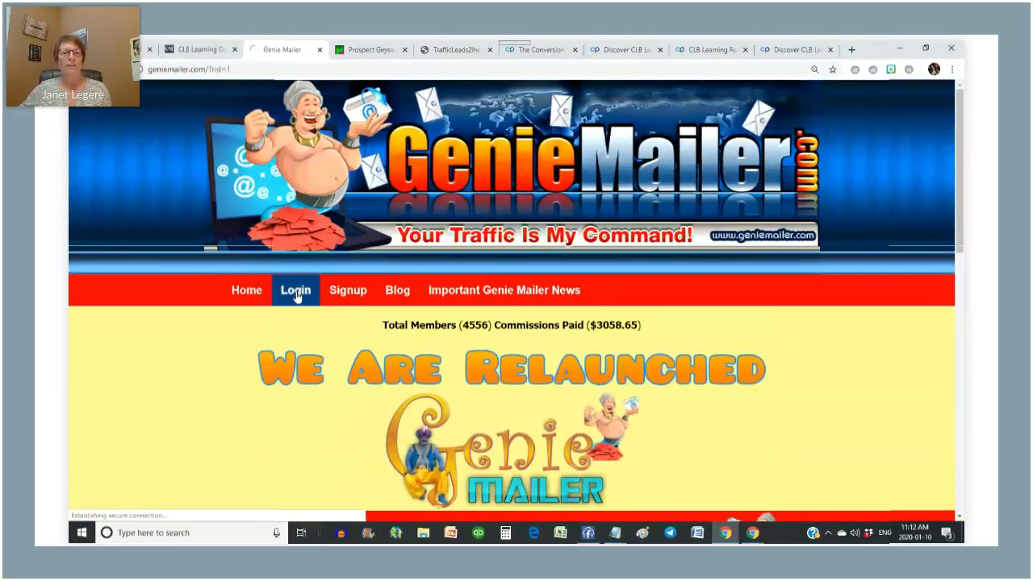
click(584, 425)
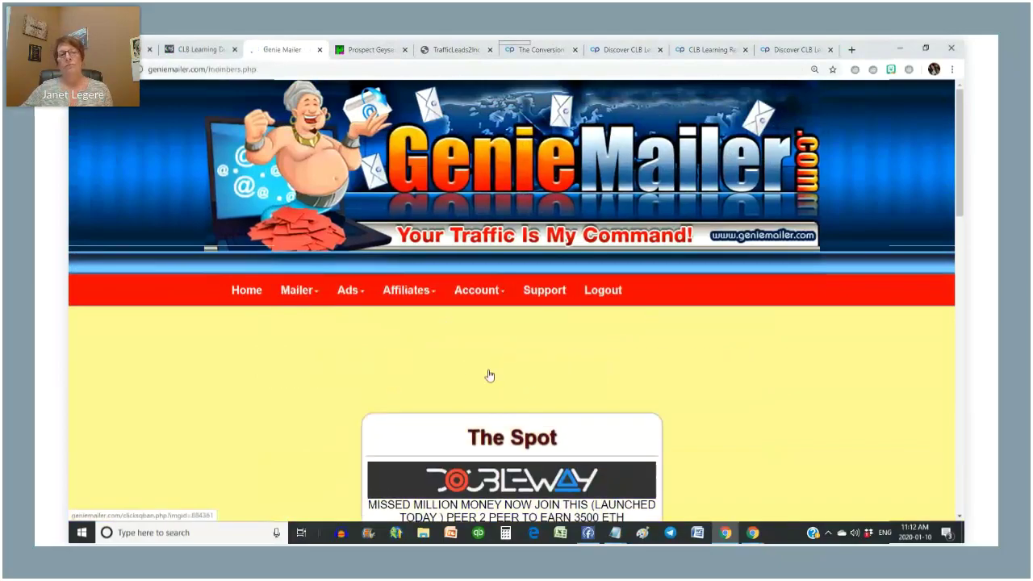
mouse_move(359, 302)
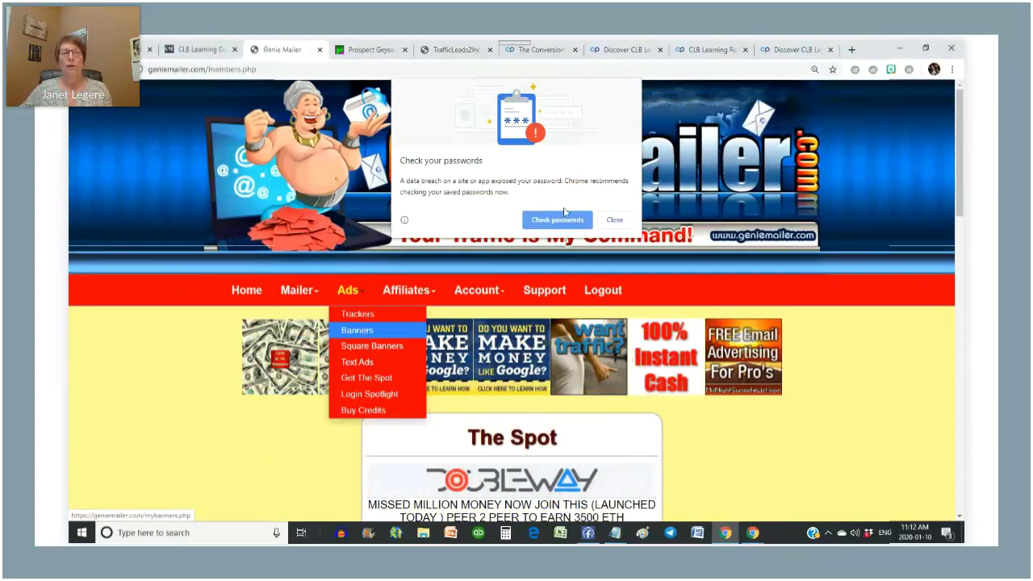
click(364, 347)
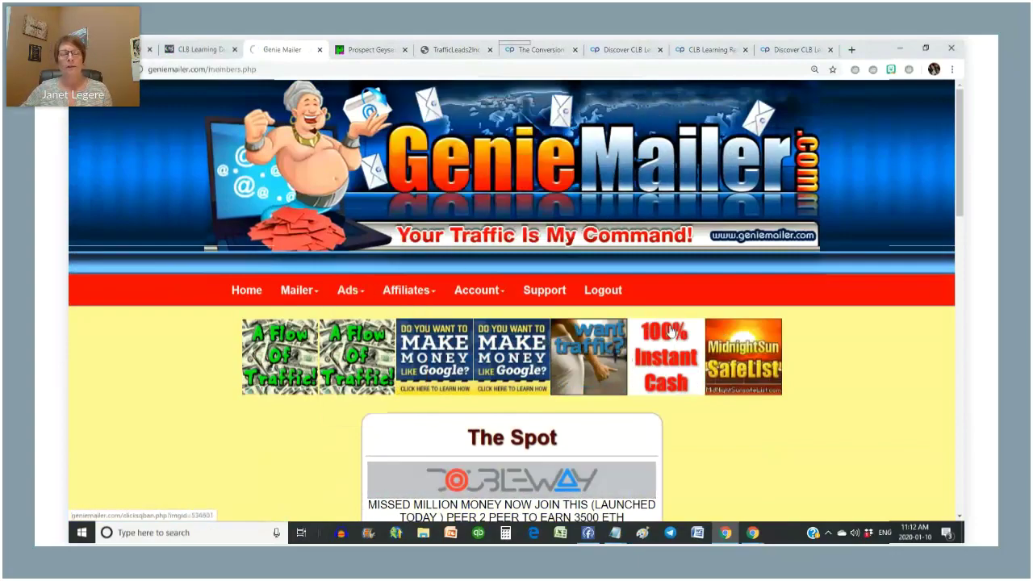
click(190, 51)
scroll(550, 192, up, 10)
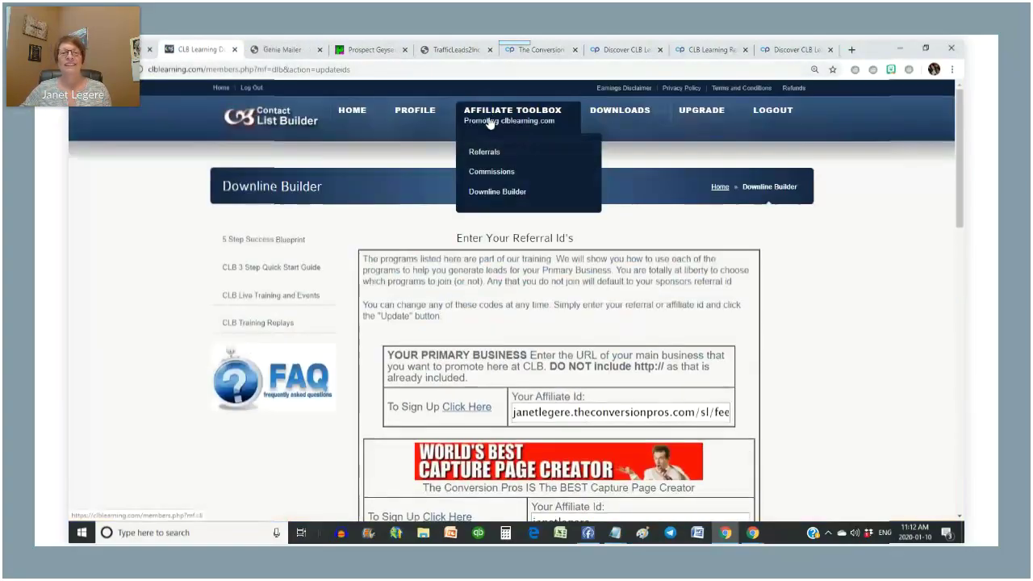
- Copy the image address of the first Step 6 banner on CLB's Affiliate Toolbox page
click(495, 121)
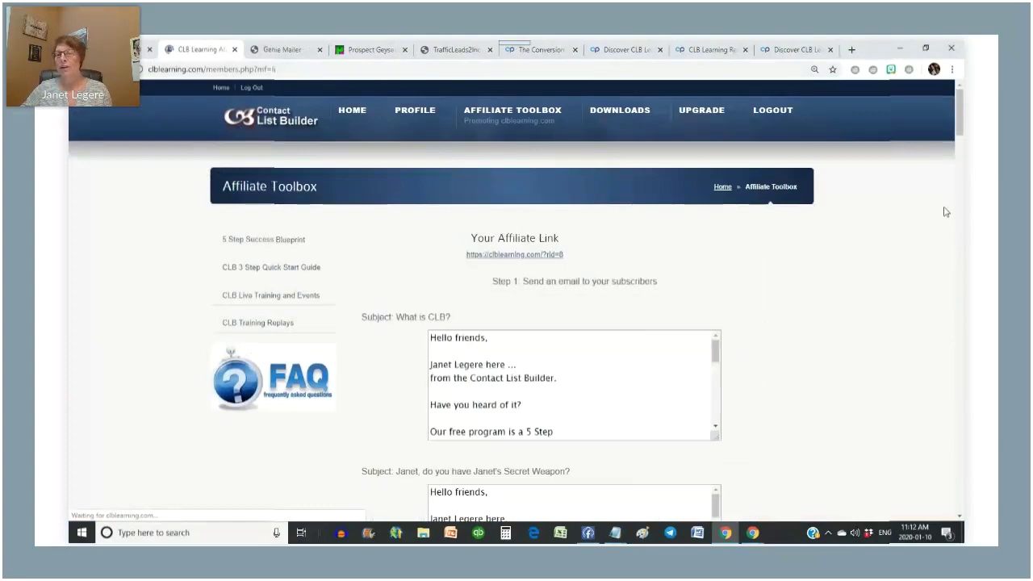
scroll(814, 297, down, 20)
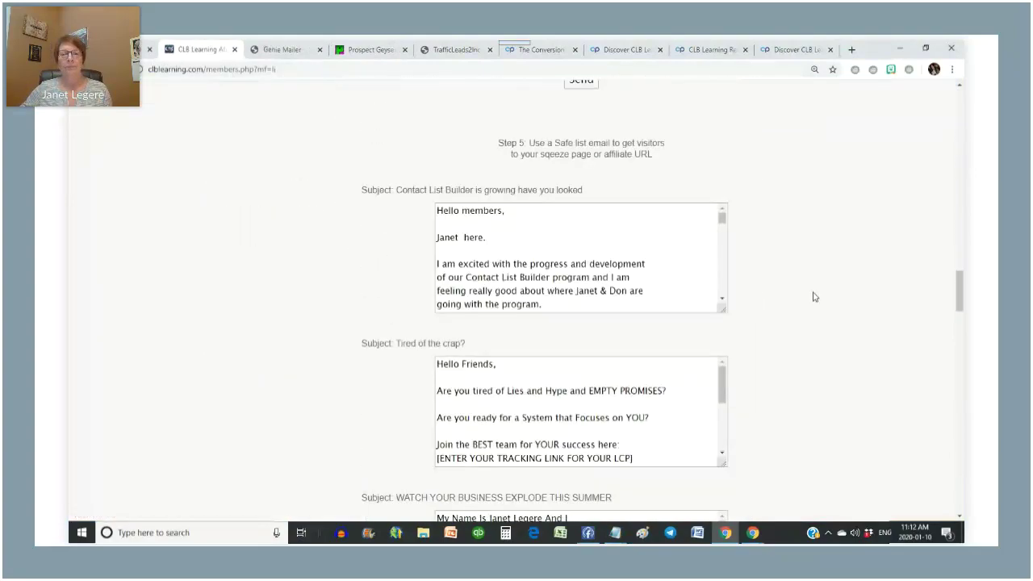
scroll(814, 297, up, 1)
right_click(555, 184)
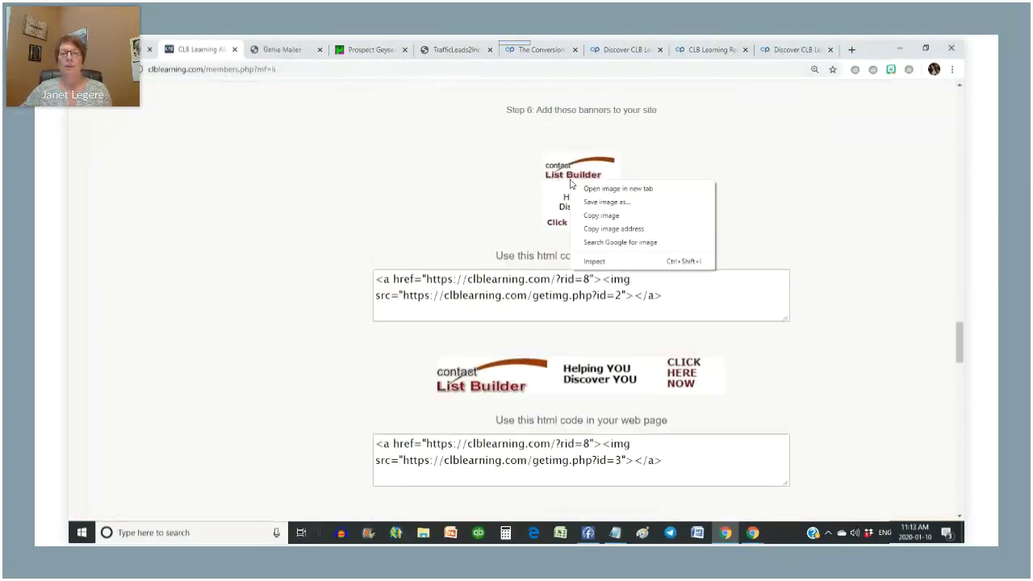
click(621, 228)
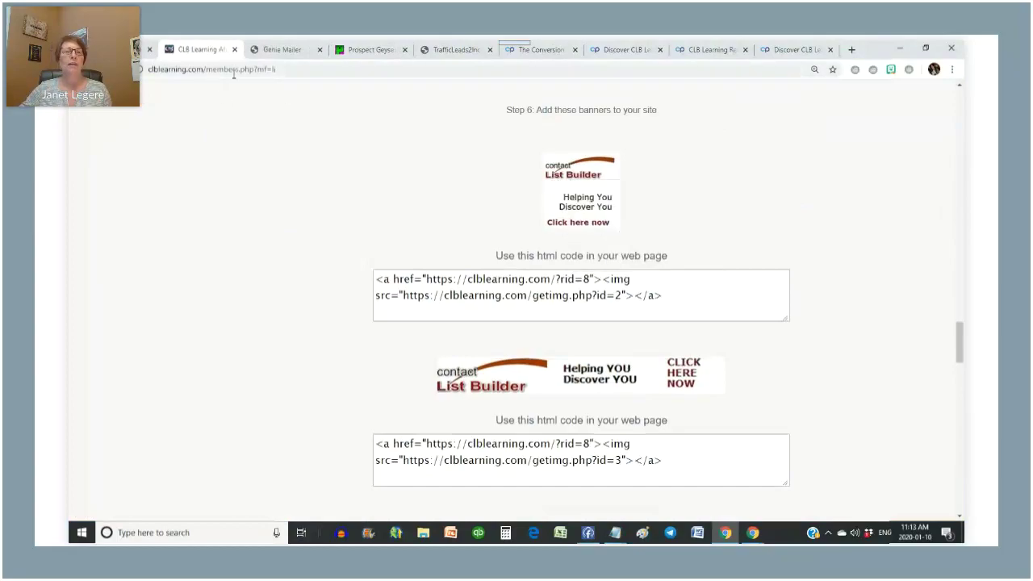
click(293, 53)
scroll(510, 327, down, 10)
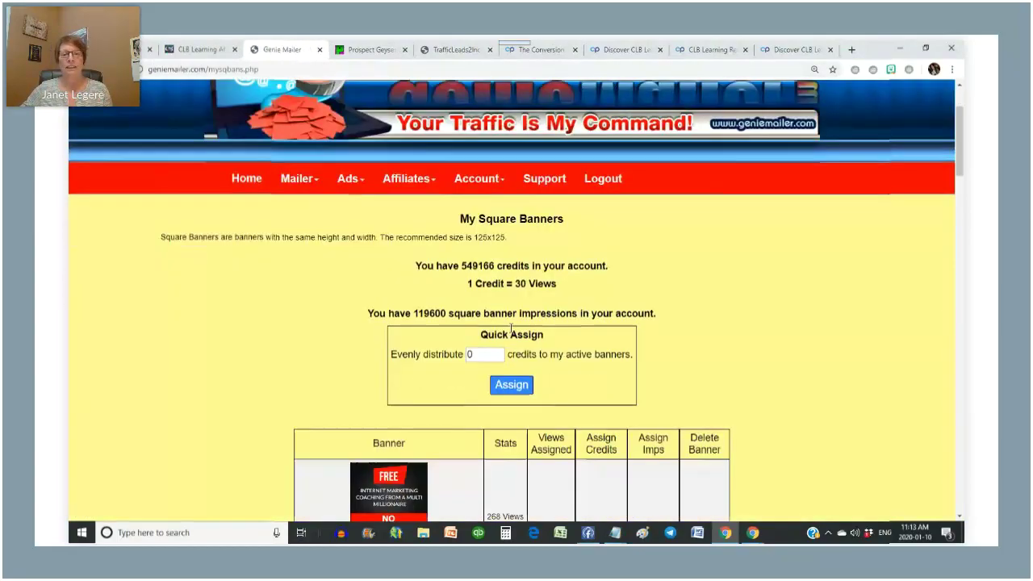
scroll(510, 331, down, 12)
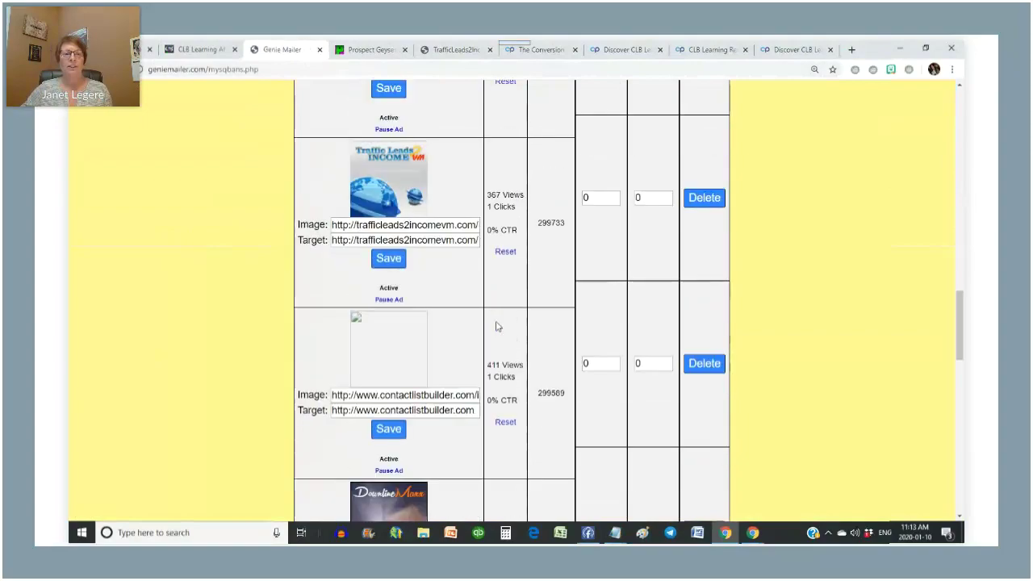
scroll(498, 326, up, 6)
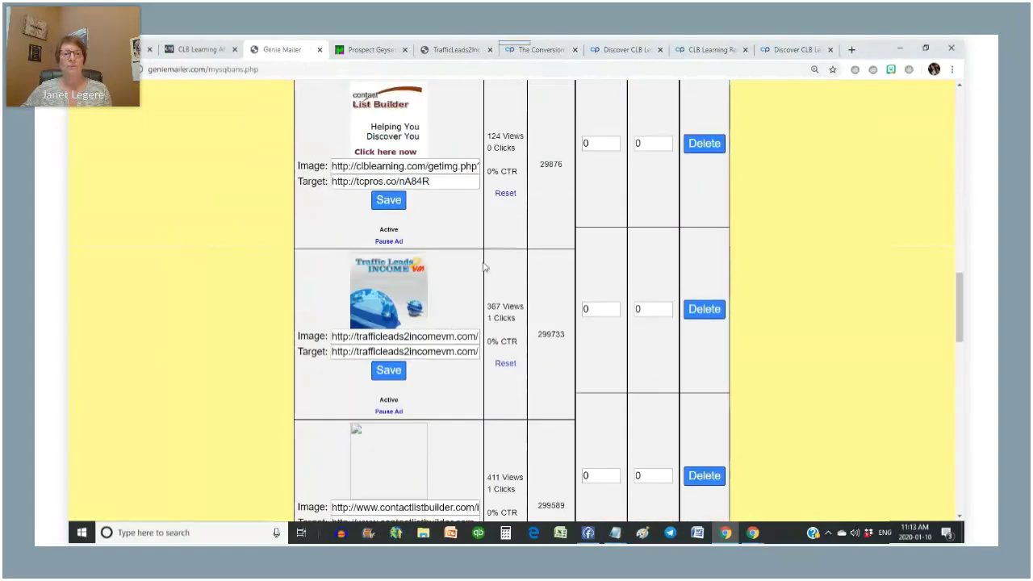
scroll(485, 267, down, 12)
click(376, 267)
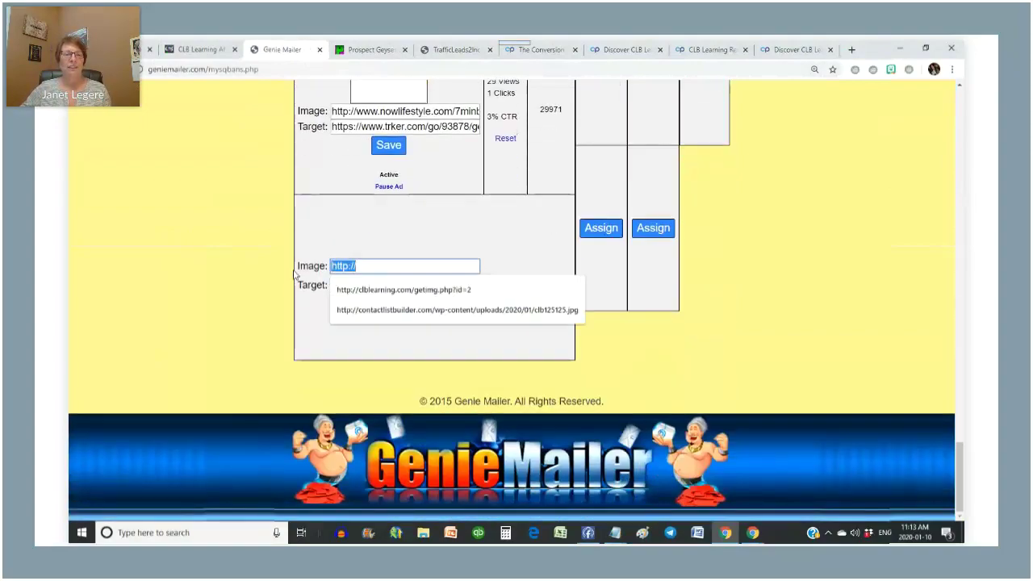
key(Down)
key(Return)
click(369, 287)
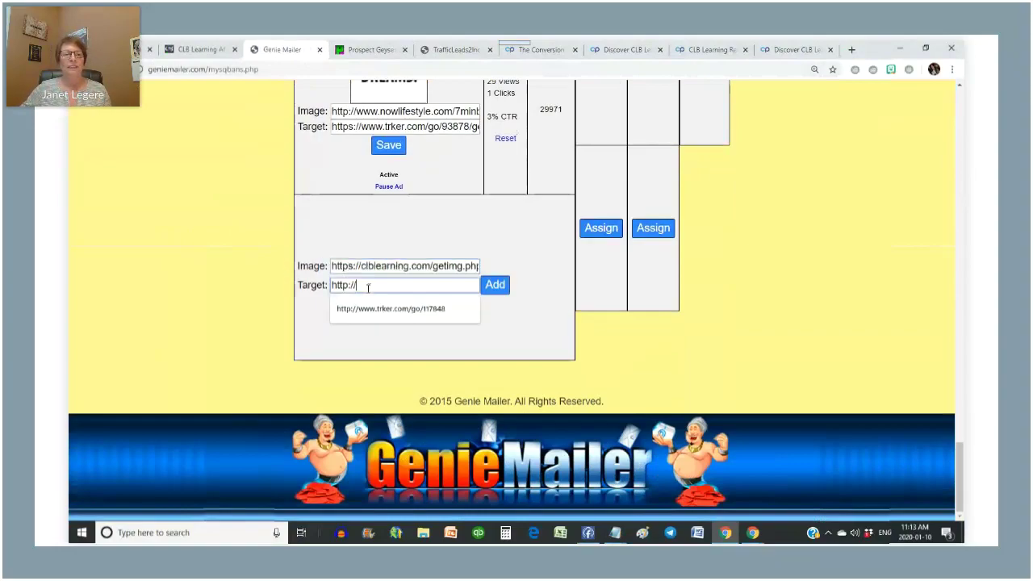
click(426, 309)
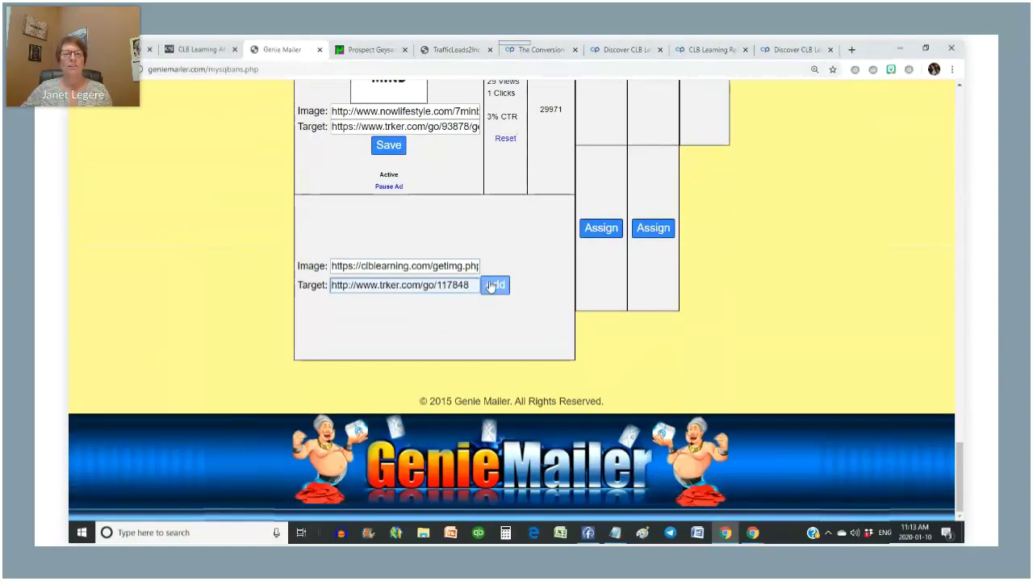
click(493, 285)
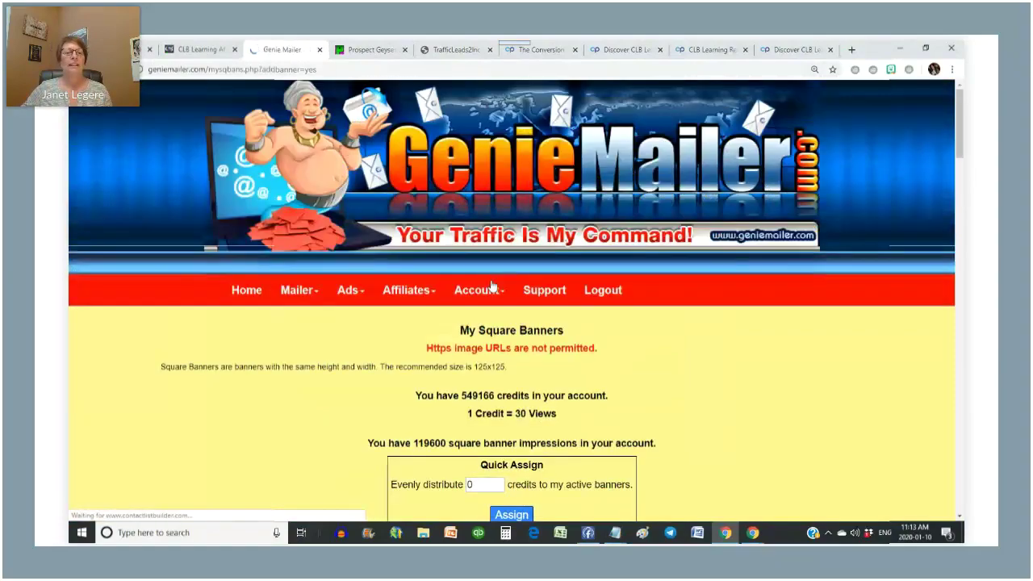
scroll(494, 285, down, 20)
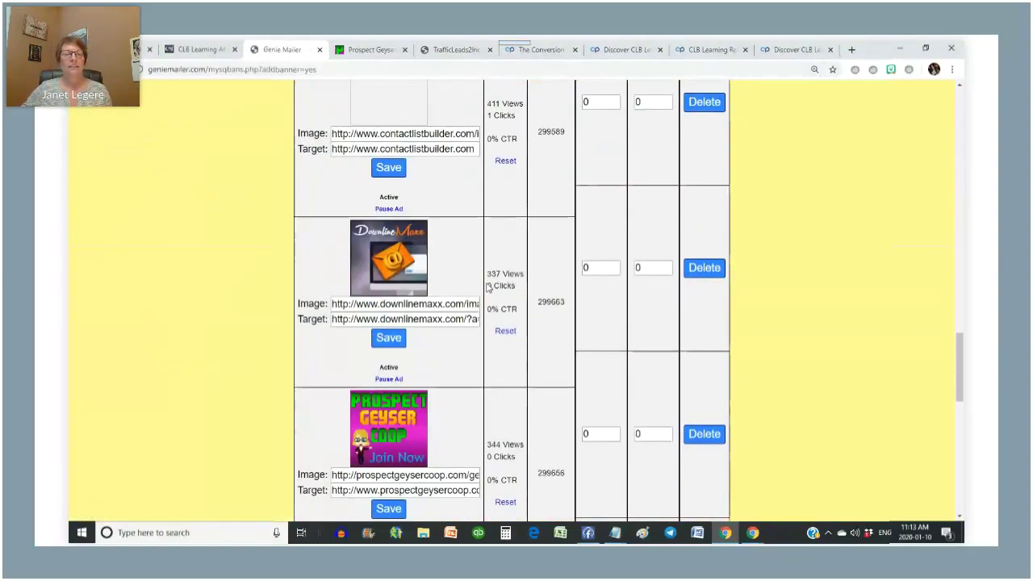
scroll(287, 329, down, 5)
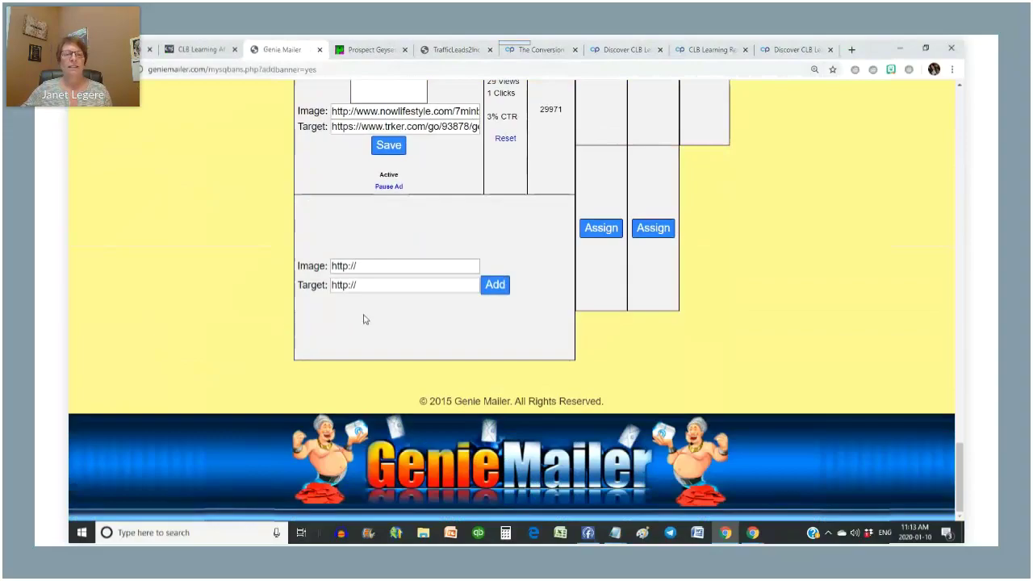
click(370, 268)
text(http://)
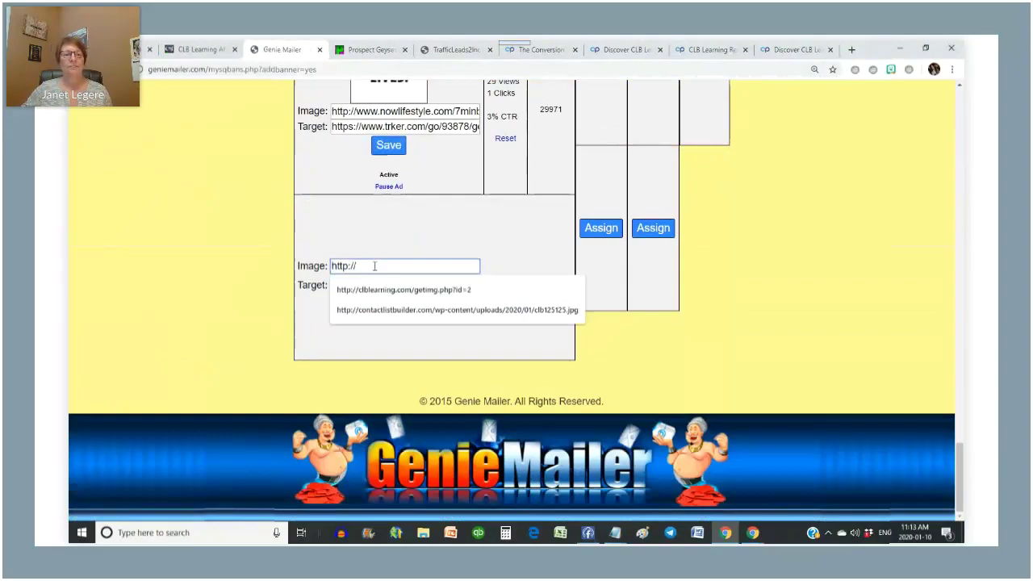
key(ctrl+a)
text(http://clblearning.com/getimg.php?id=2)
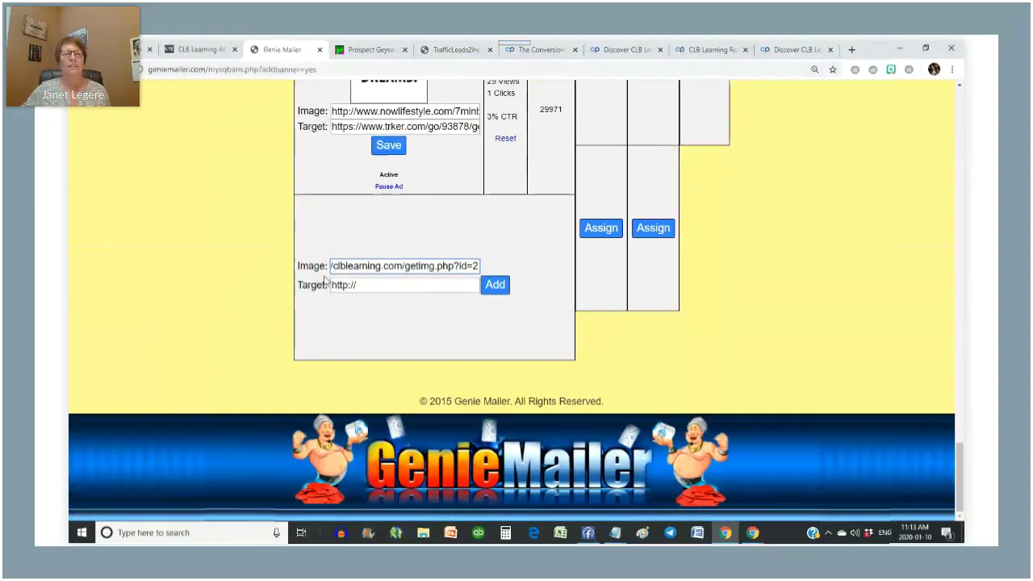
key(Home)
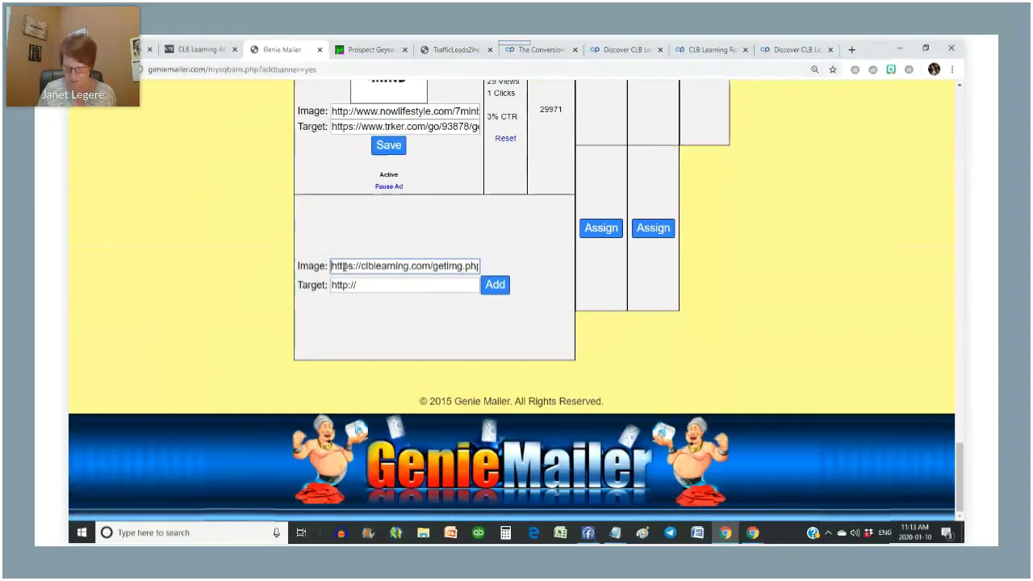
click(344, 265)
key(BackSpace)
click(375, 284)
click(378, 318)
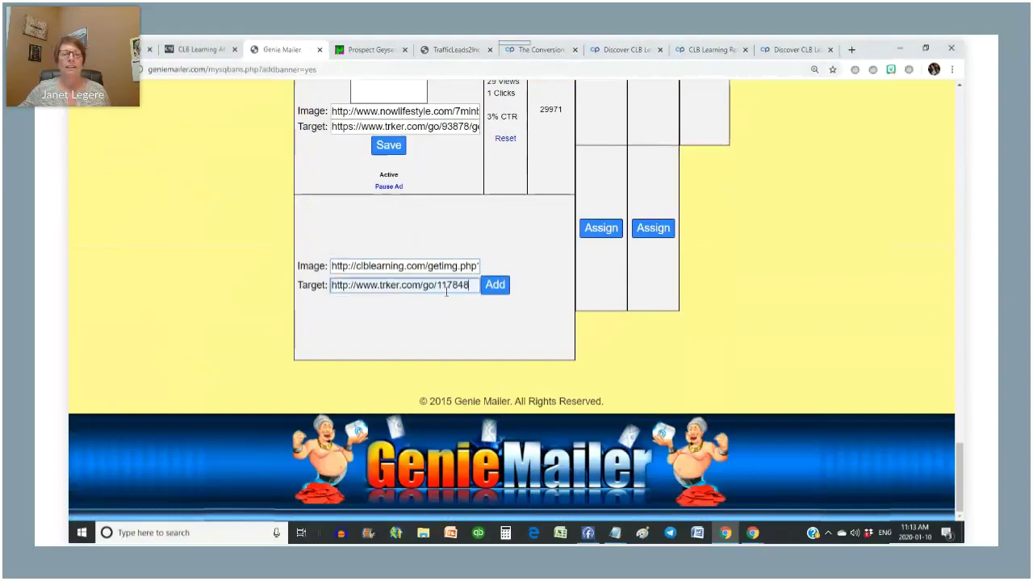
click(495, 285)
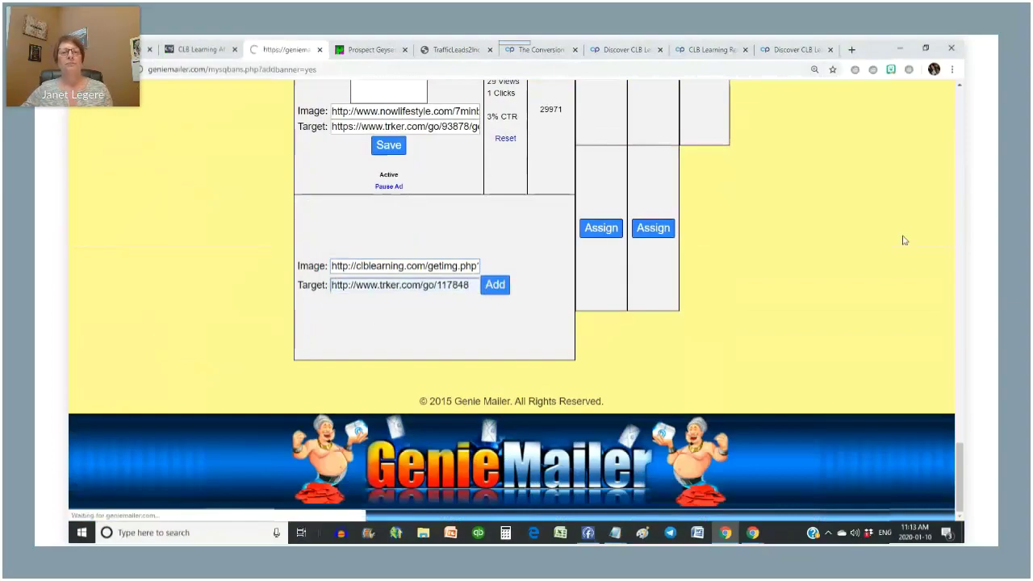
scroll(904, 239, down, 10)
scroll(904, 239, down, 10)
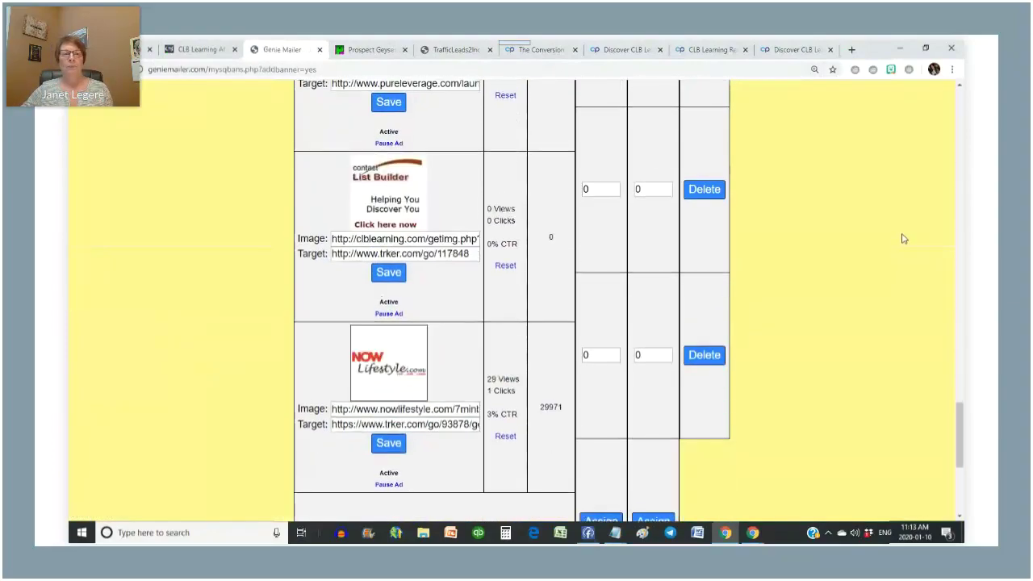
- Assign 500 credits to the Contact List Builder banner, leaving 548666 credits
scroll(752, 218, up, 3)
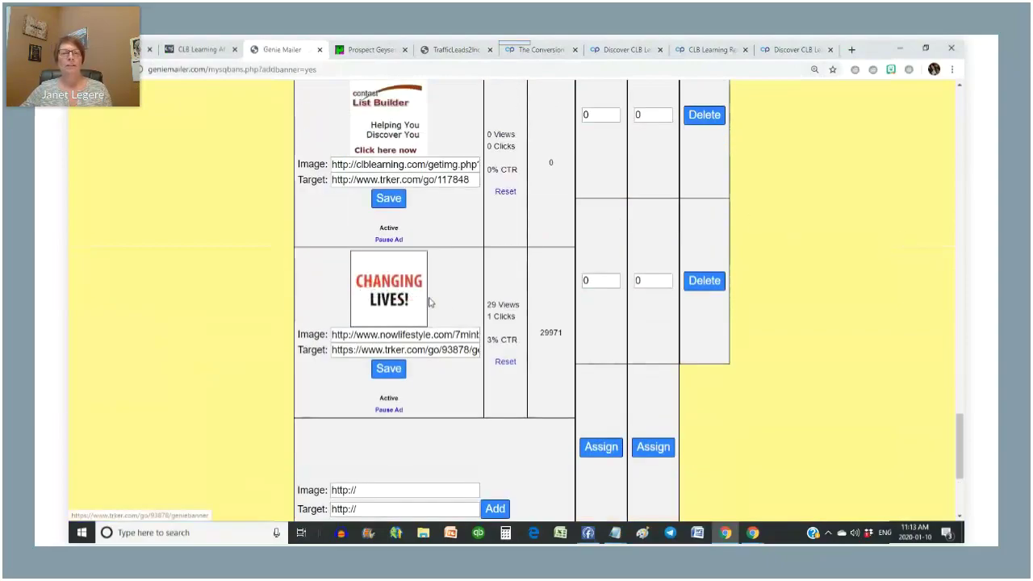
scroll(428, 298, down, 3)
scroll(434, 296, up, 4)
scroll(445, 343, up, 5)
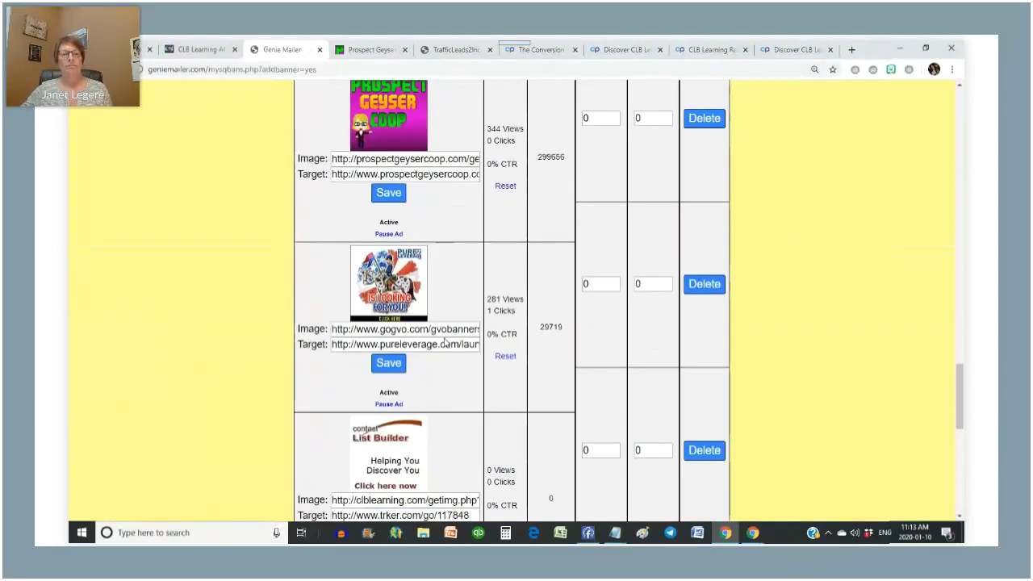
scroll(451, 376, down, 2)
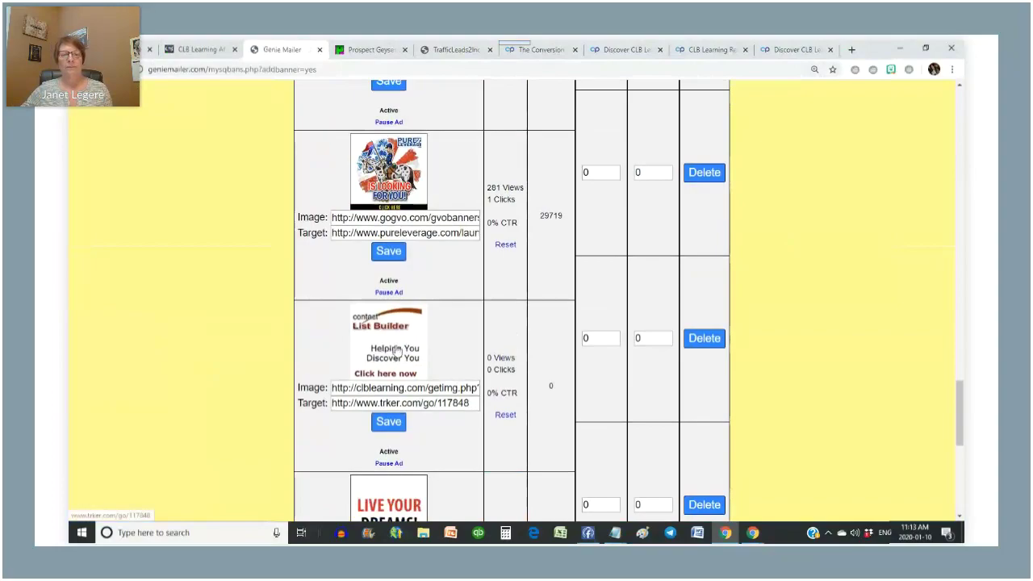
double_click(611, 340)
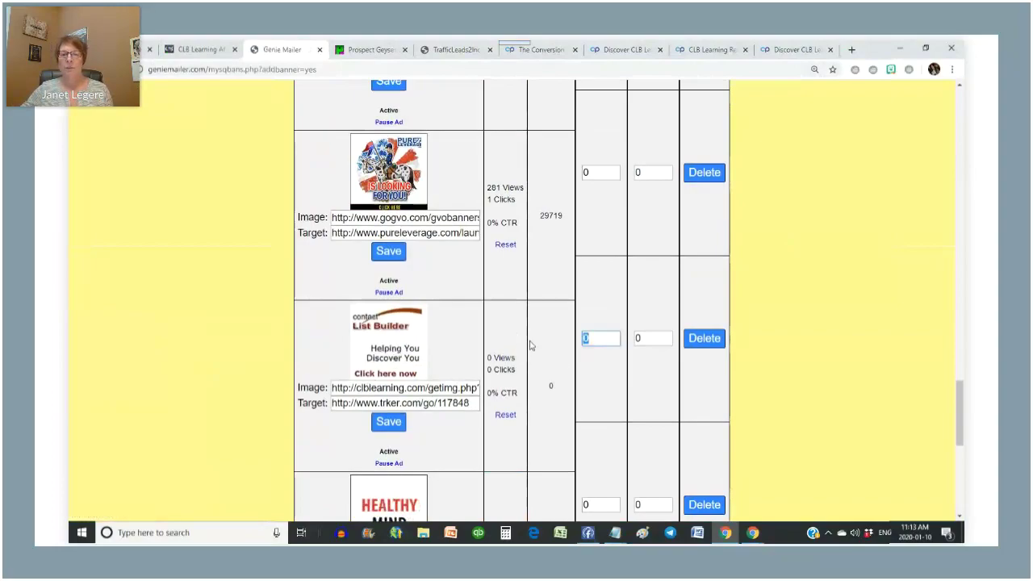
text(5)
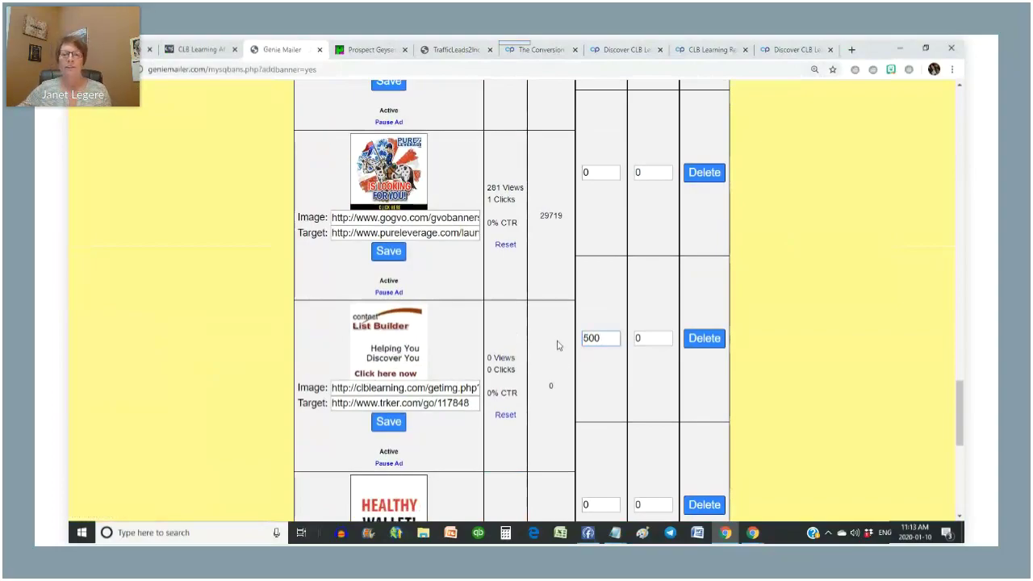
text(00)
scroll(549, 387, down, 10)
click(601, 226)
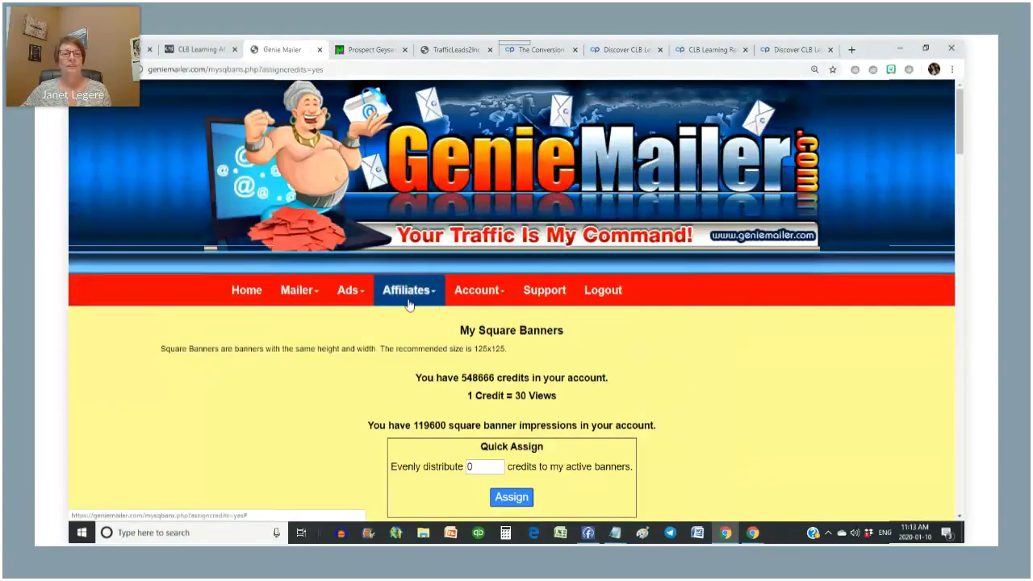
- Go to Mailer > Send Mailing
click(360, 295)
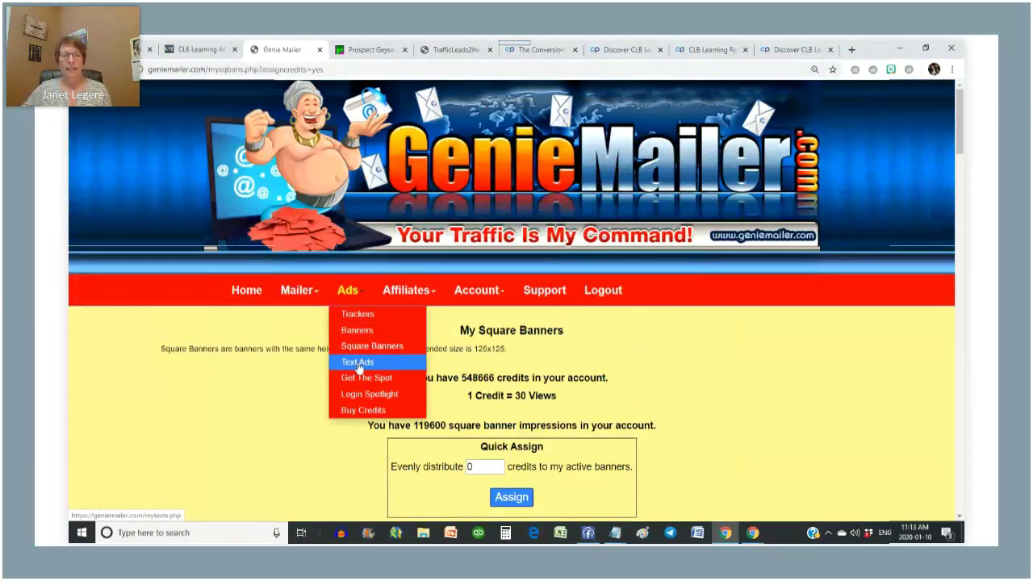
click(307, 297)
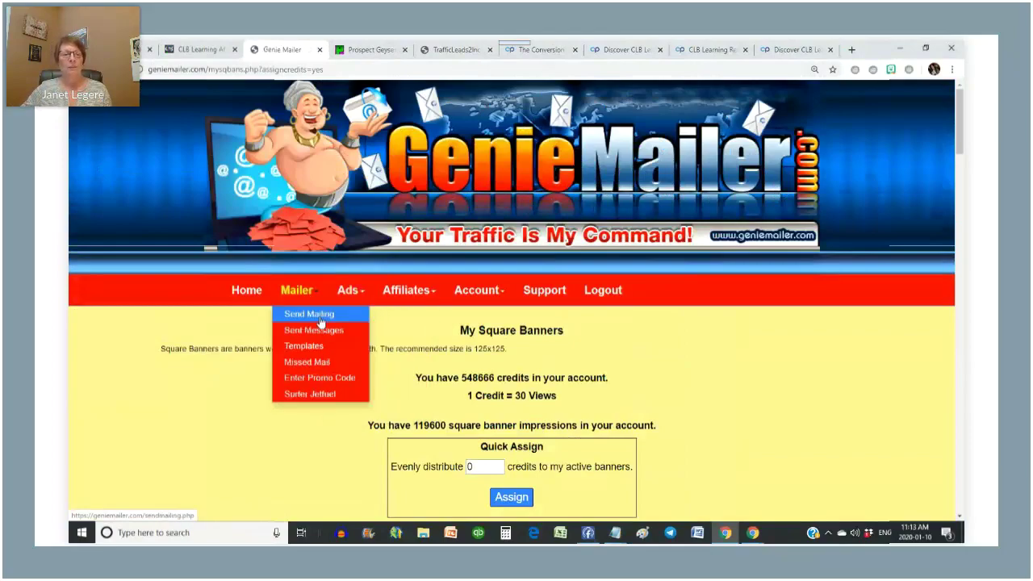
click(310, 314)
- Use the saved subject 'Can you really earn while you learn?' and paste the tracking link as Site URL
click(452, 363)
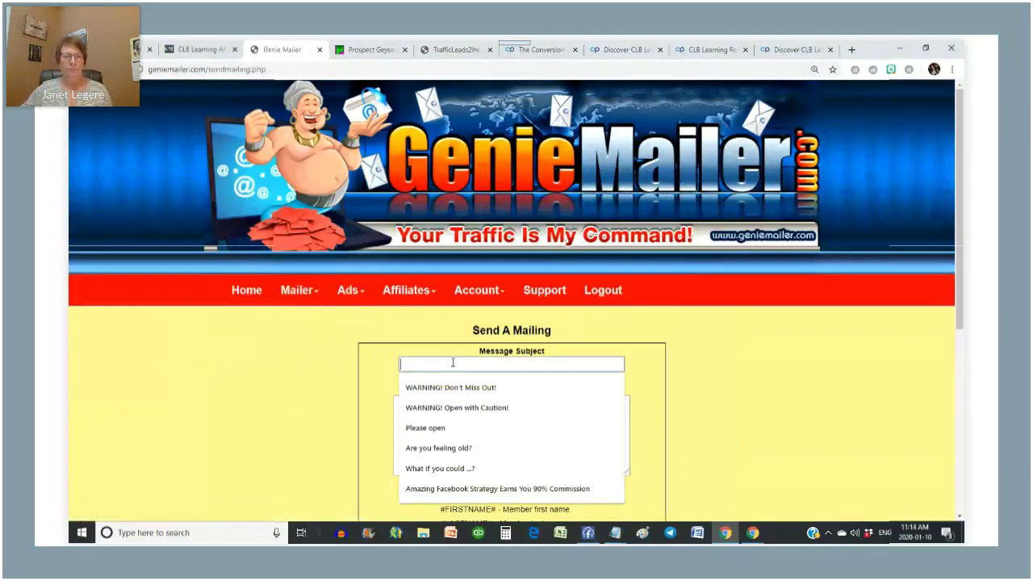
text(Can you)
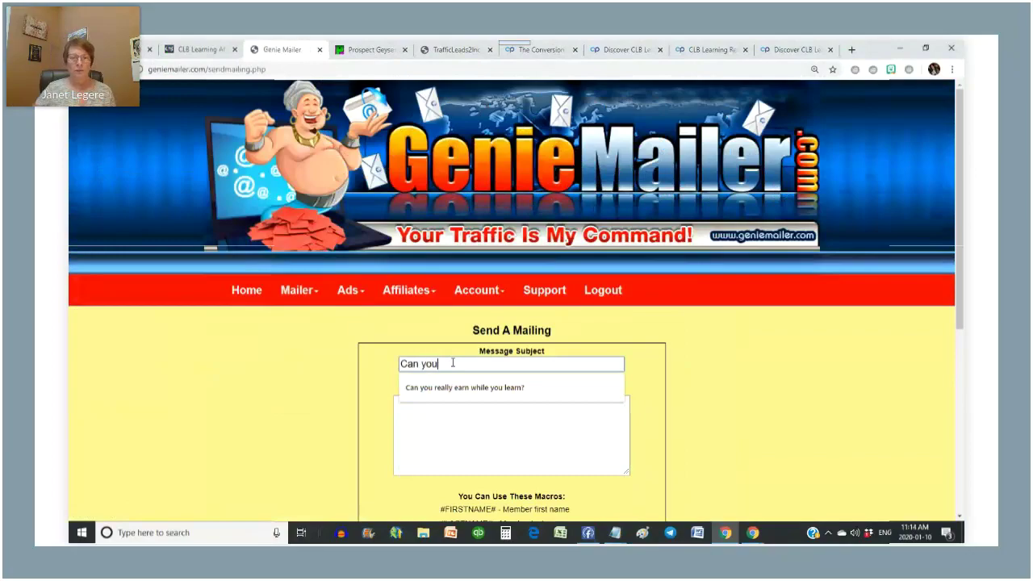
click(496, 395)
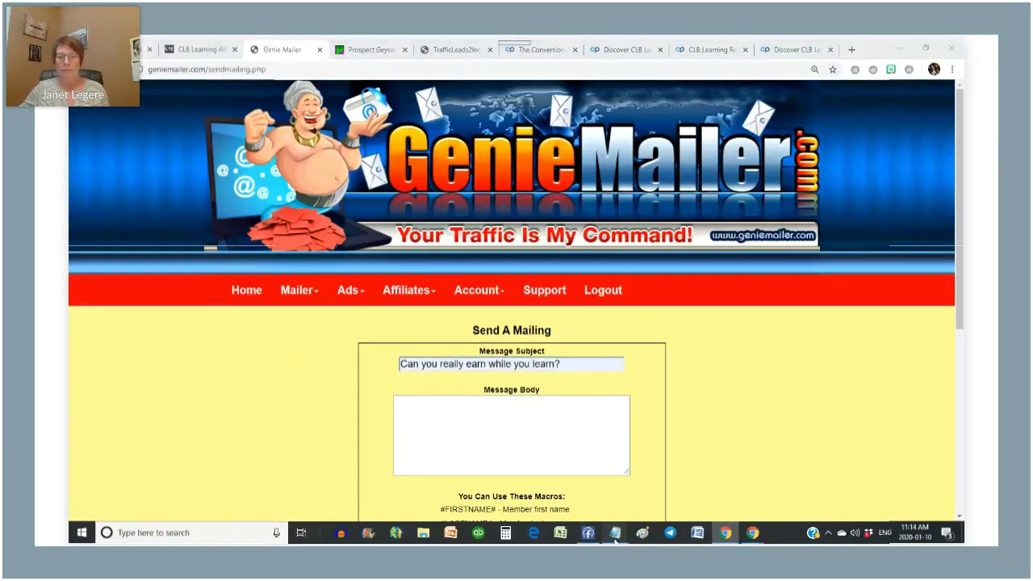
click(615, 534)
click(671, 463)
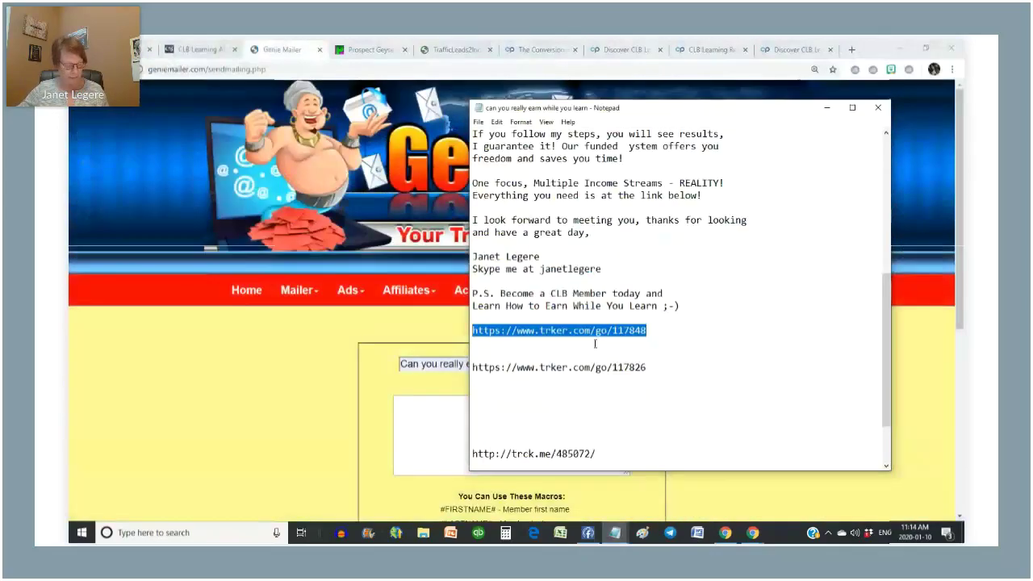
click(69, 437)
scroll(240, 380, down, 3)
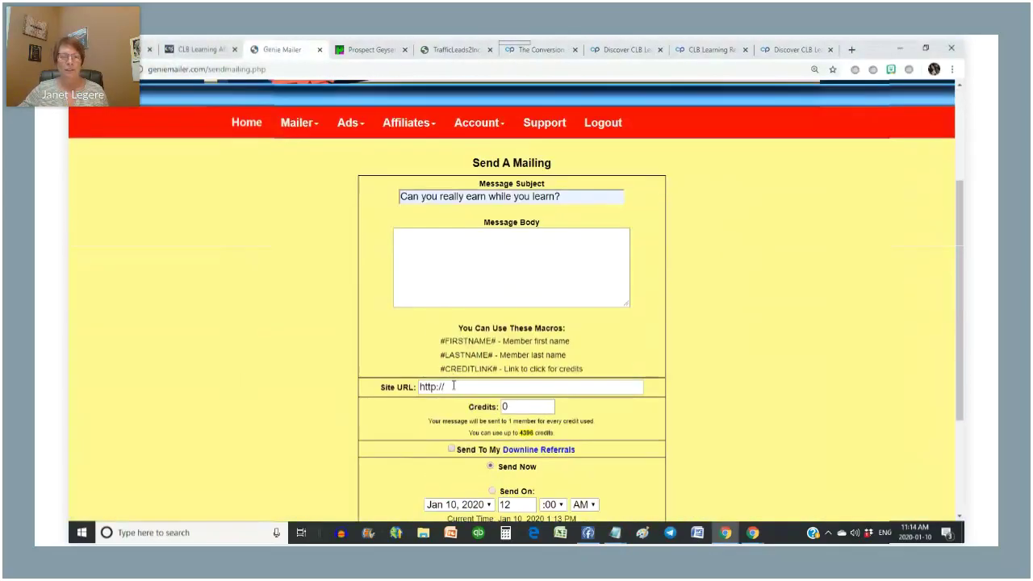
drag(453, 385, 359, 391)
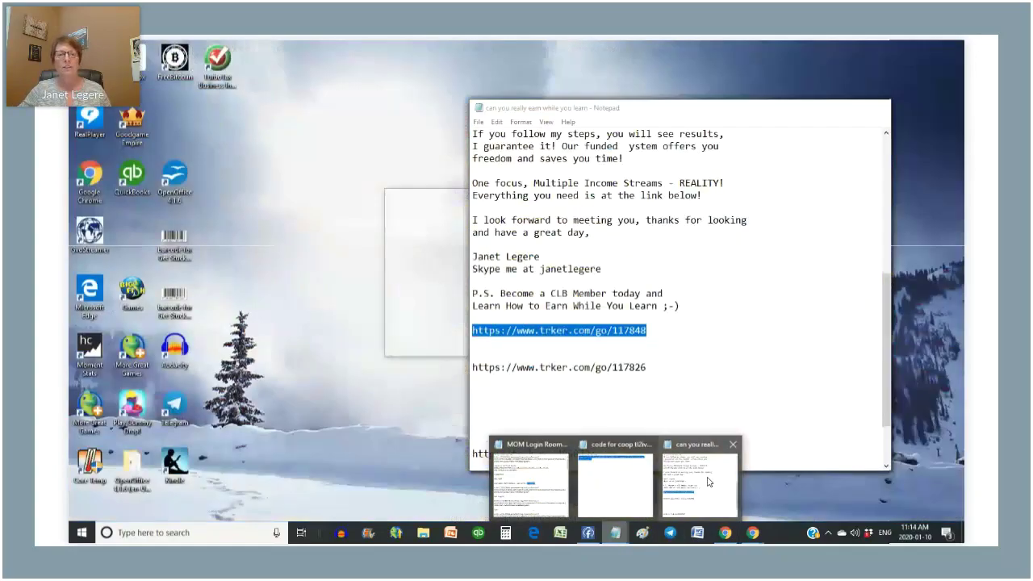
- Paste the 'Hello friends' message text from Notepad into the mailing body
click(702, 480)
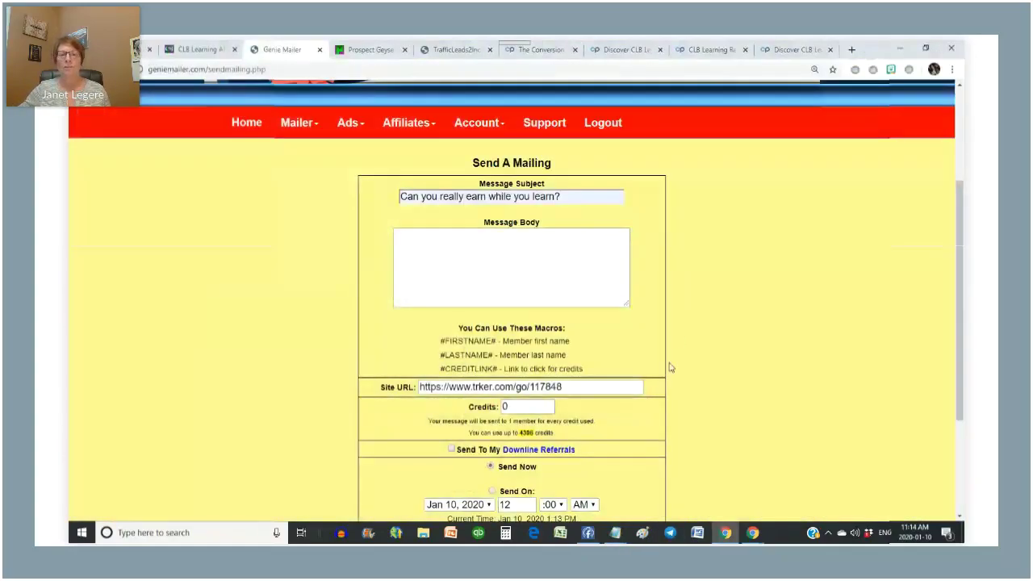
mouse_move(615, 533)
click(698, 479)
click(696, 300)
scroll(694, 294, up, 10)
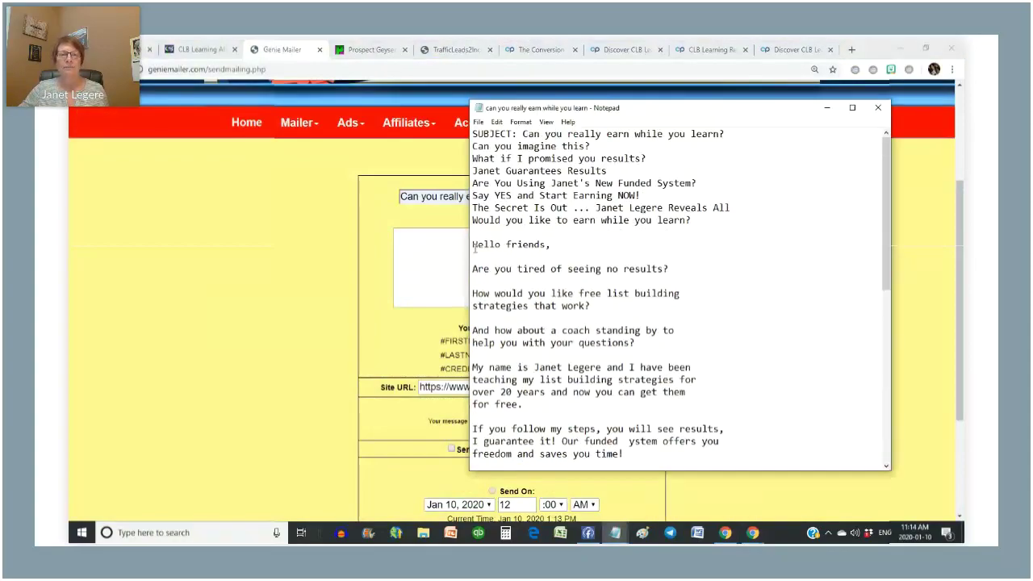
shift+click(473, 245)
key(ctrl+c)
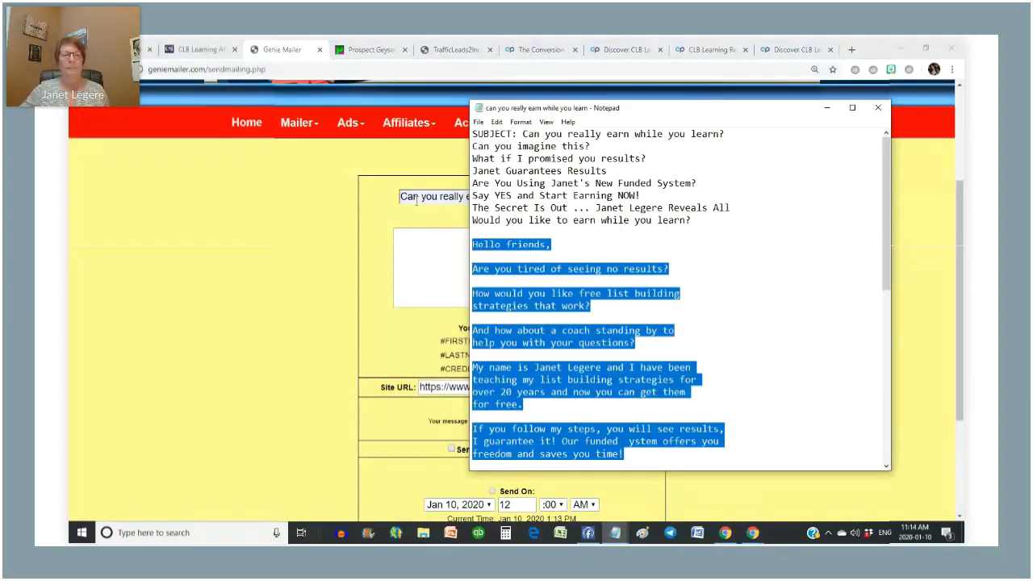
click(422, 270)
key(ctrl+v)
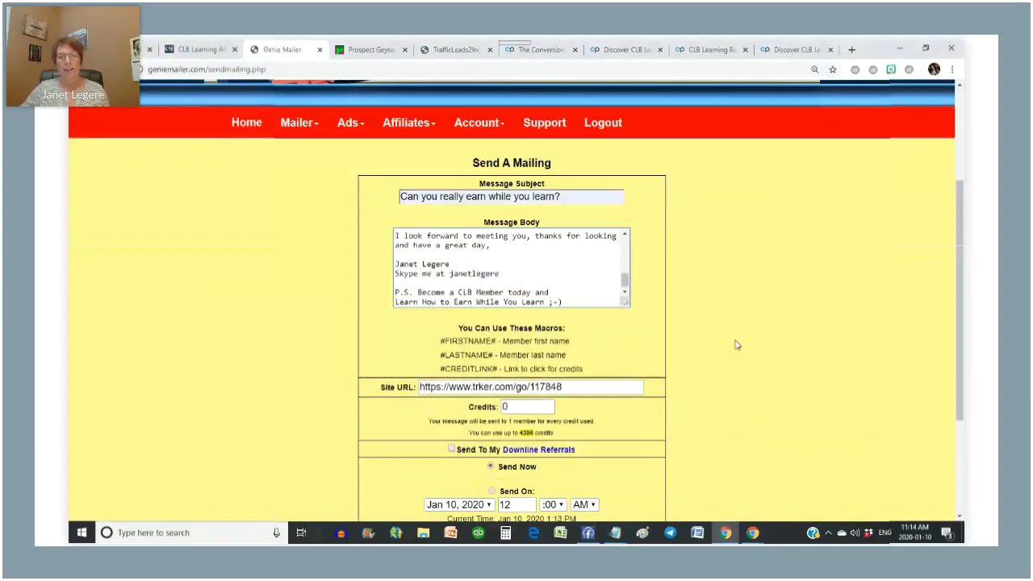
- Set Credits to 4396, include downline referrals, and send the mailing
scroll(554, 293, down, 2)
double_click(514, 293)
text(4396)
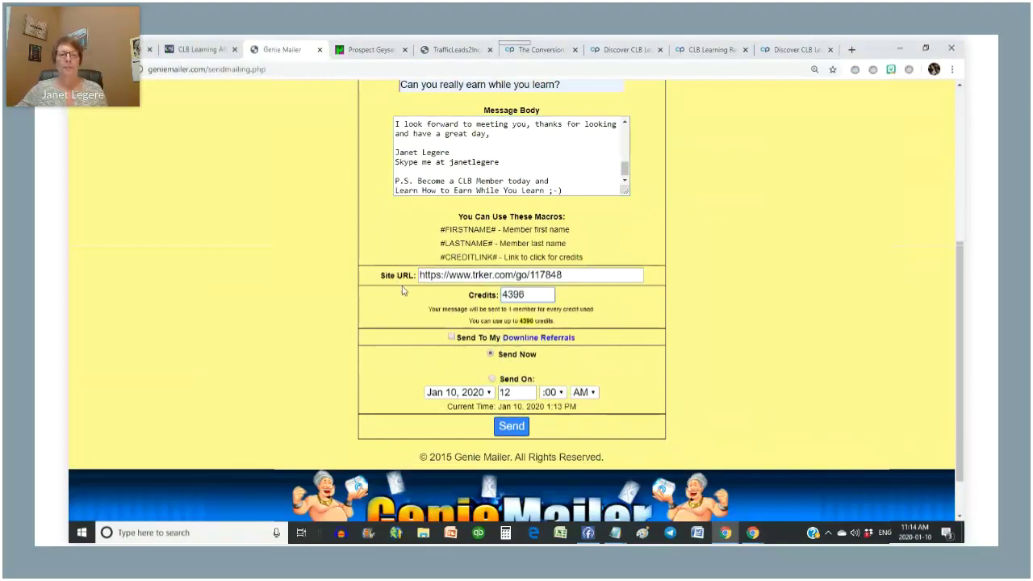
click(452, 338)
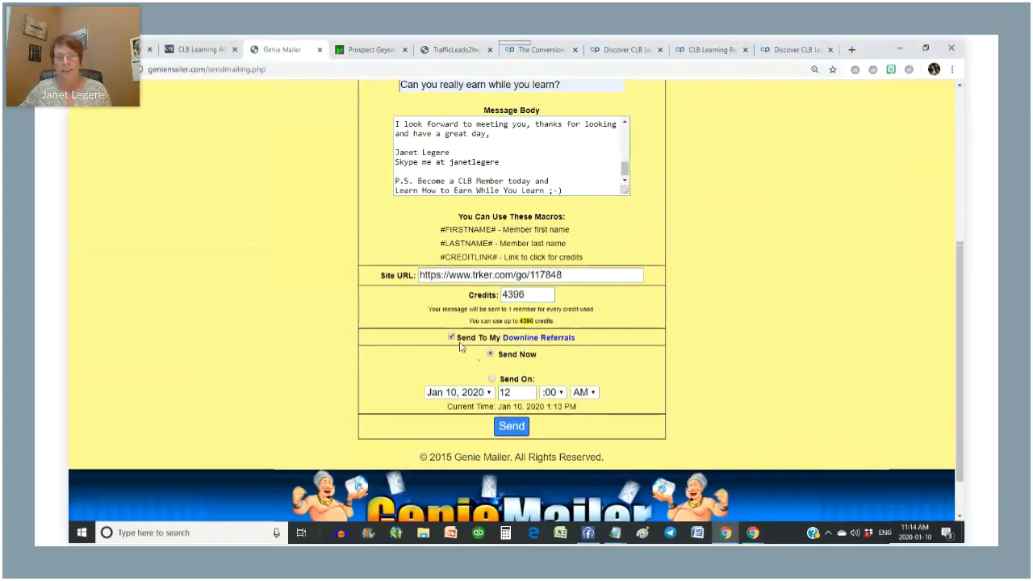
click(510, 434)
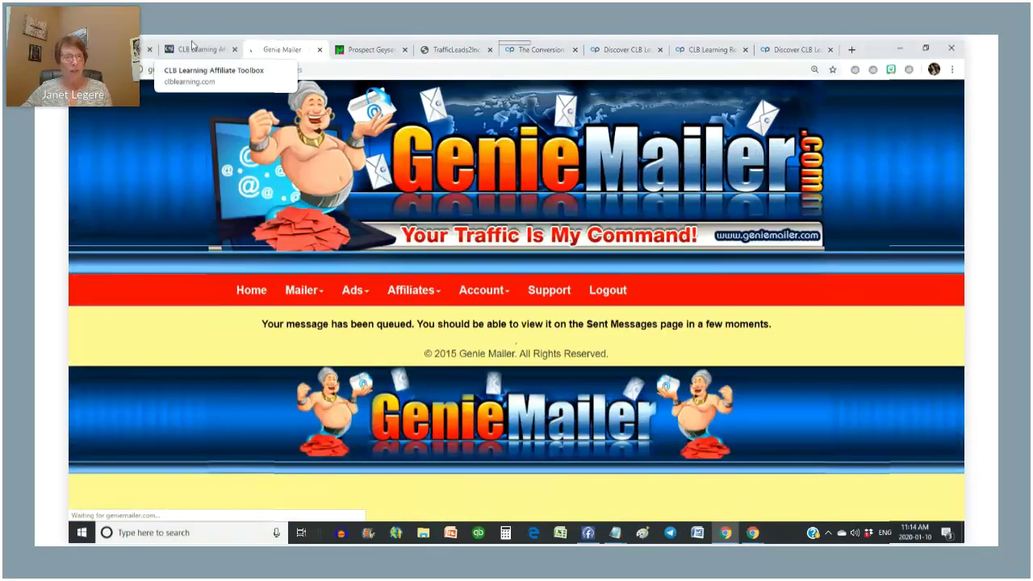
- Open CLB's Downline Builder and follow the Traffic Leads 2 Income VM sign-up link
click(192, 47)
scroll(685, 284, up, 20)
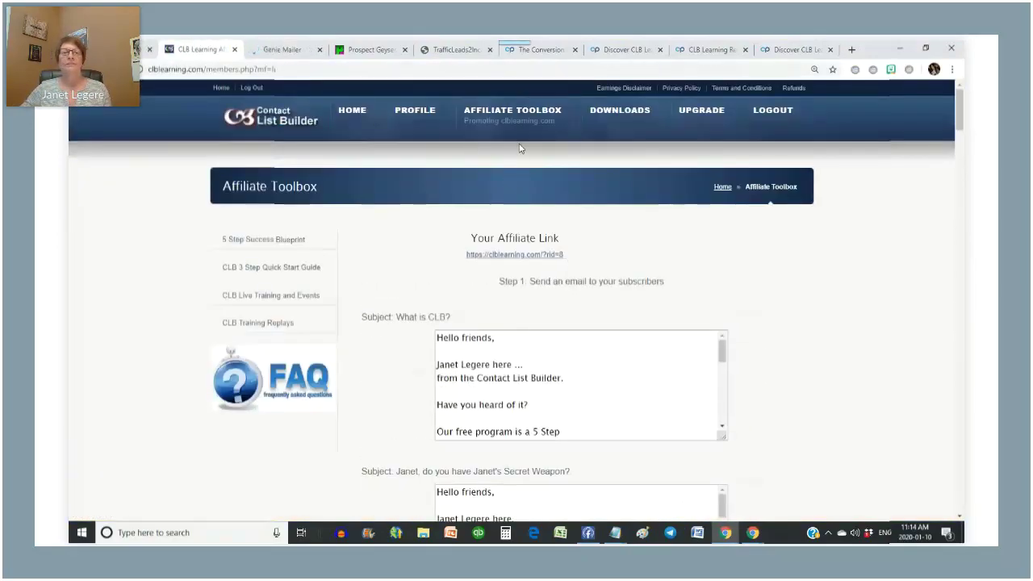
mouse_move(516, 121)
click(499, 194)
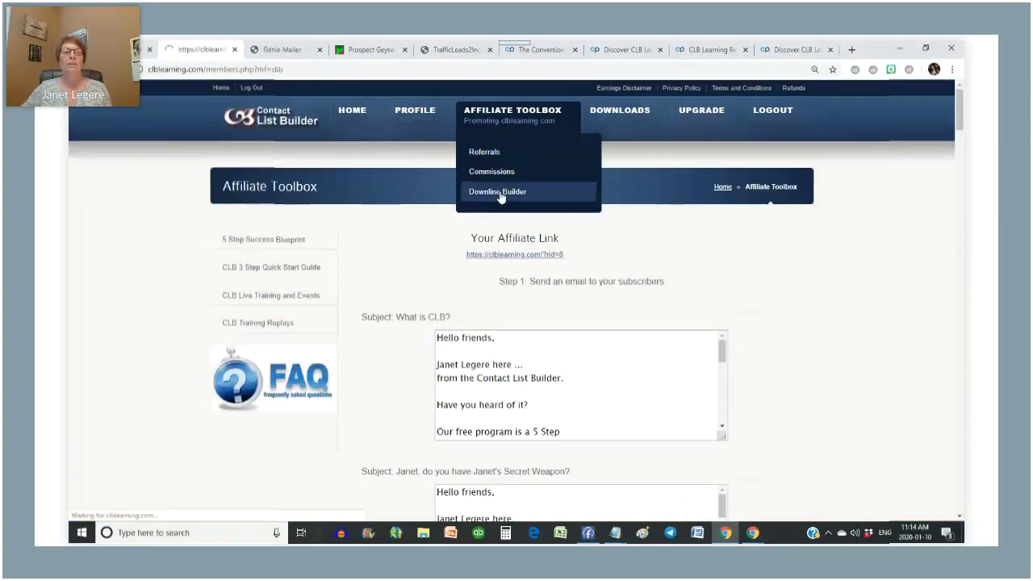
scroll(501, 196, down, 15)
scroll(501, 197, down, 2)
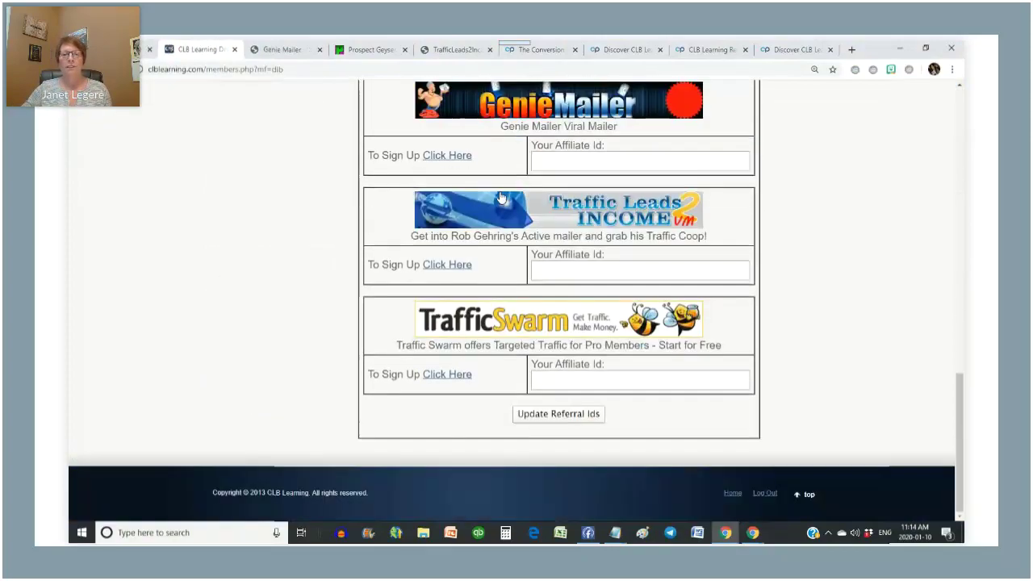
click(449, 265)
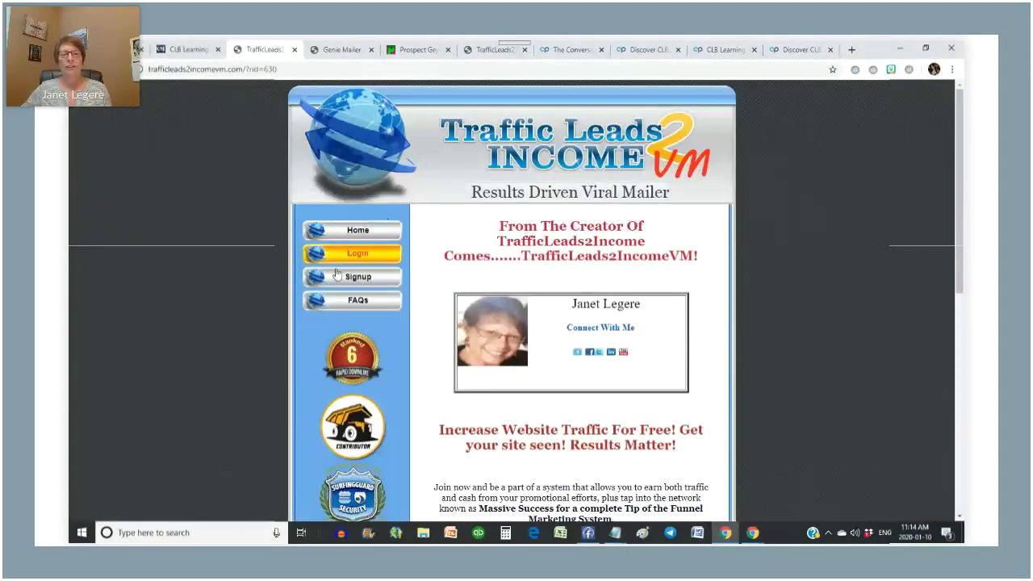
- Log in to TrafficLeads2IncomeVM with saved credentials and reopen the earlier mailing from Sent Messages
click(356, 255)
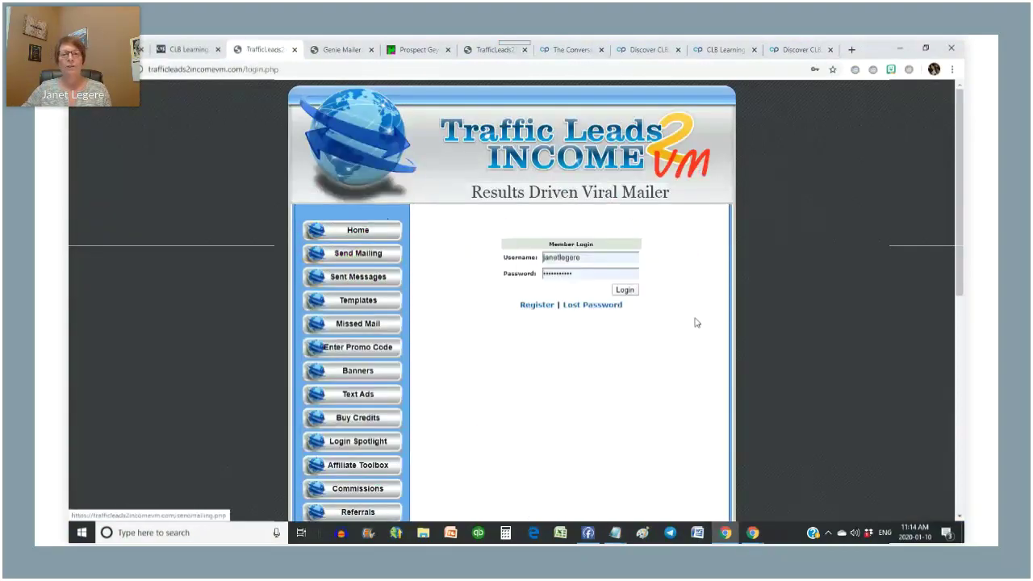
click(624, 290)
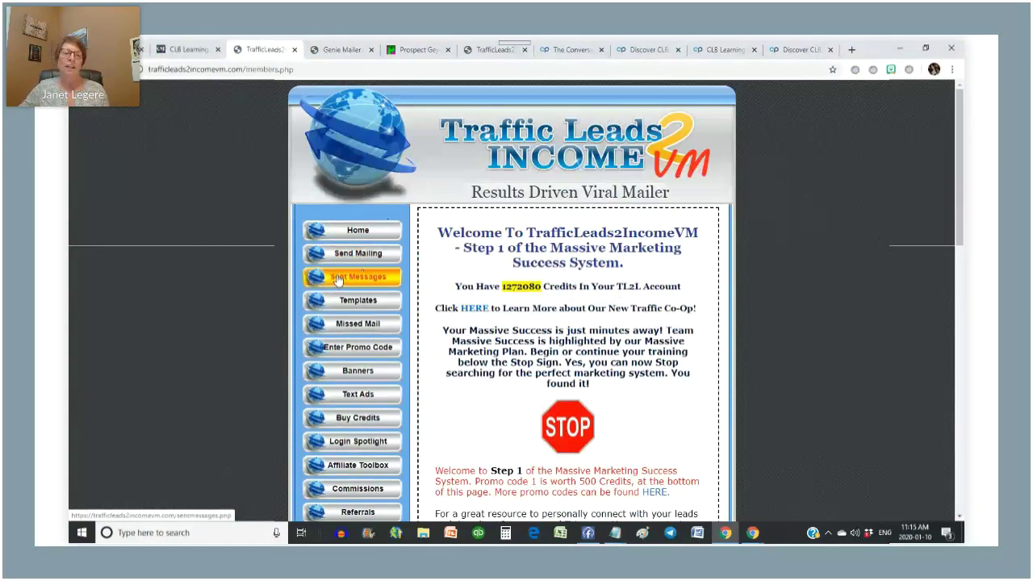
click(363, 278)
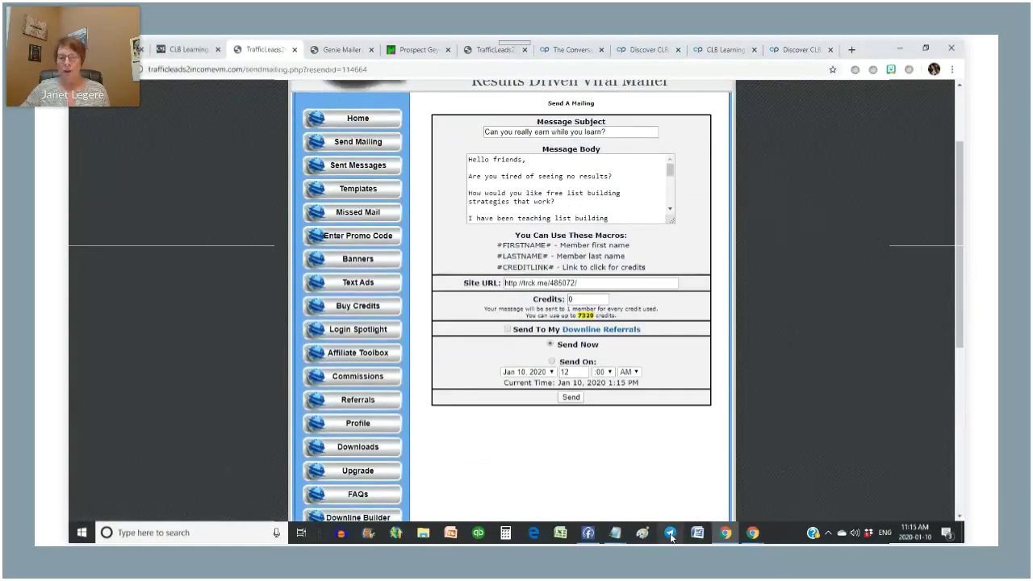
- Copy the first trker.com tracking link from Notepad into the Site URL field
click(615, 533)
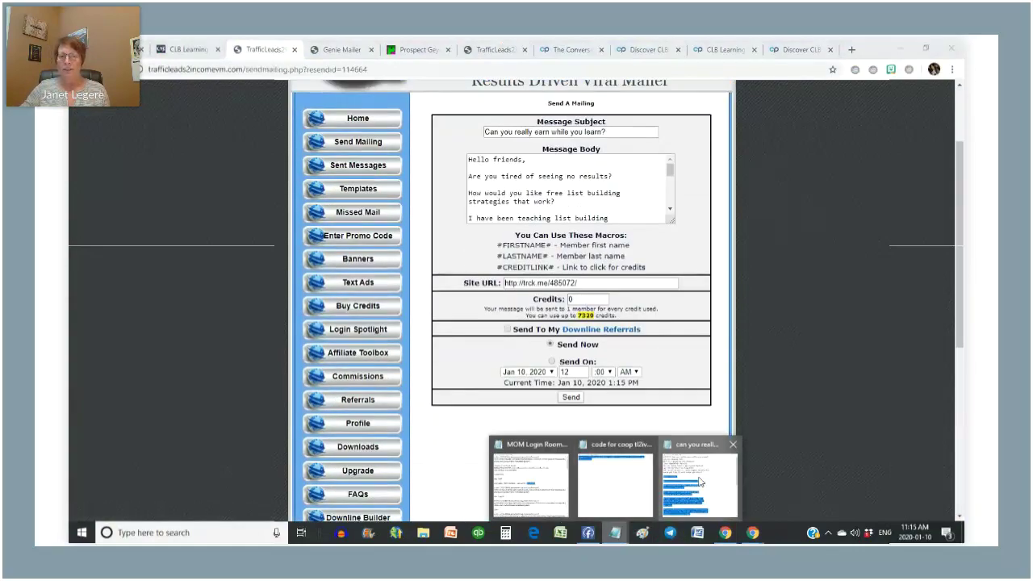
click(699, 482)
scroll(622, 309, down, 7)
drag(646, 368, 470, 368)
right_click(522, 368)
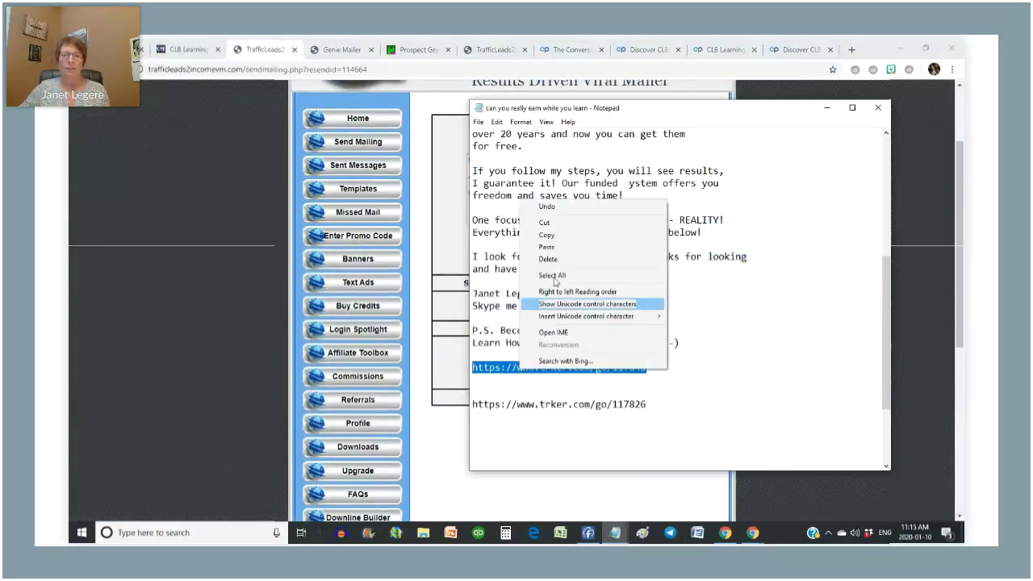
click(547, 235)
click(452, 305)
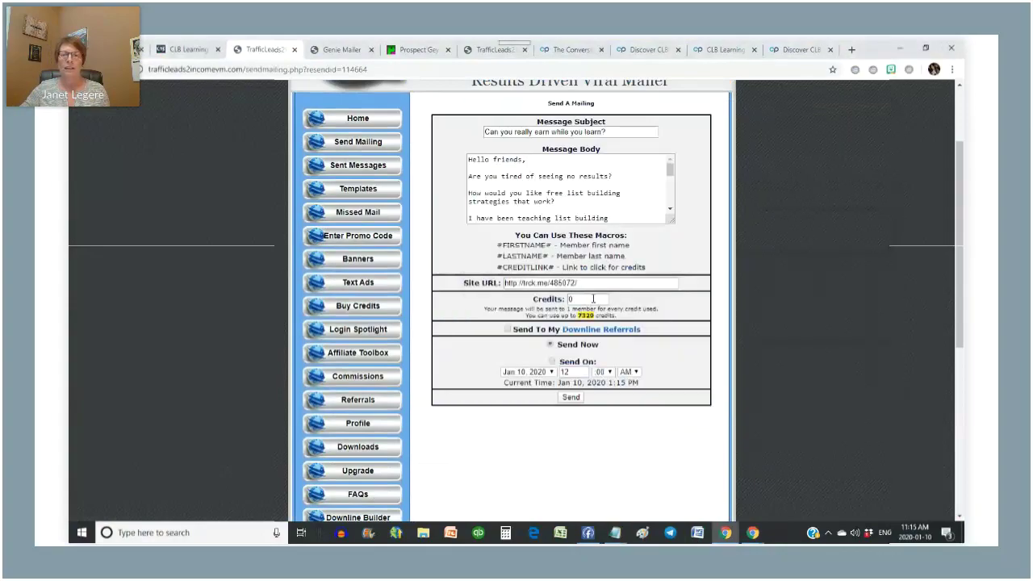
triple_click(614, 282)
key(ctrl+v)
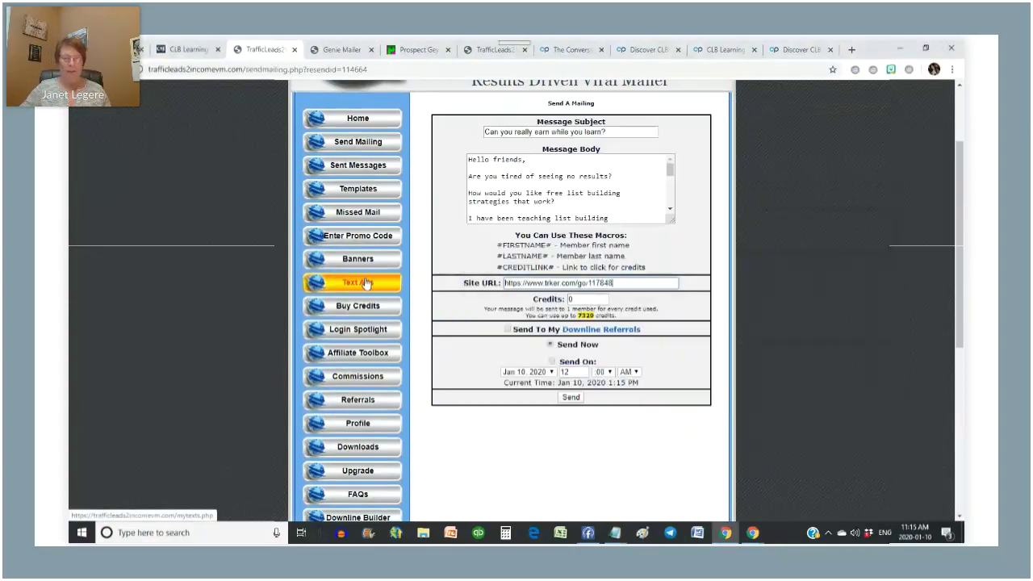
- Set Credits to 7329, include downline referrals, and confirm the site to queue the mailing
double_click(578, 298)
text(7329)
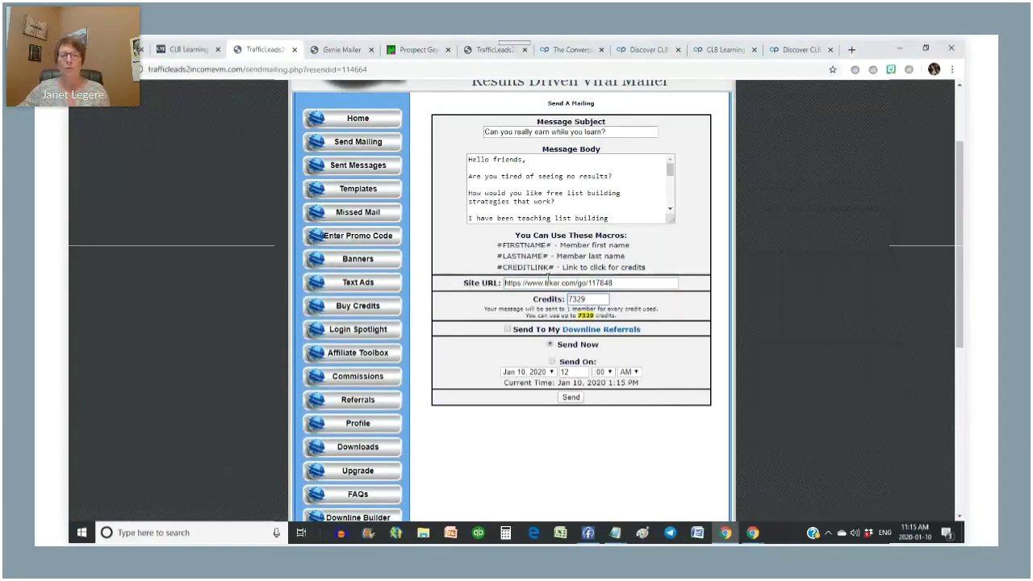
click(507, 329)
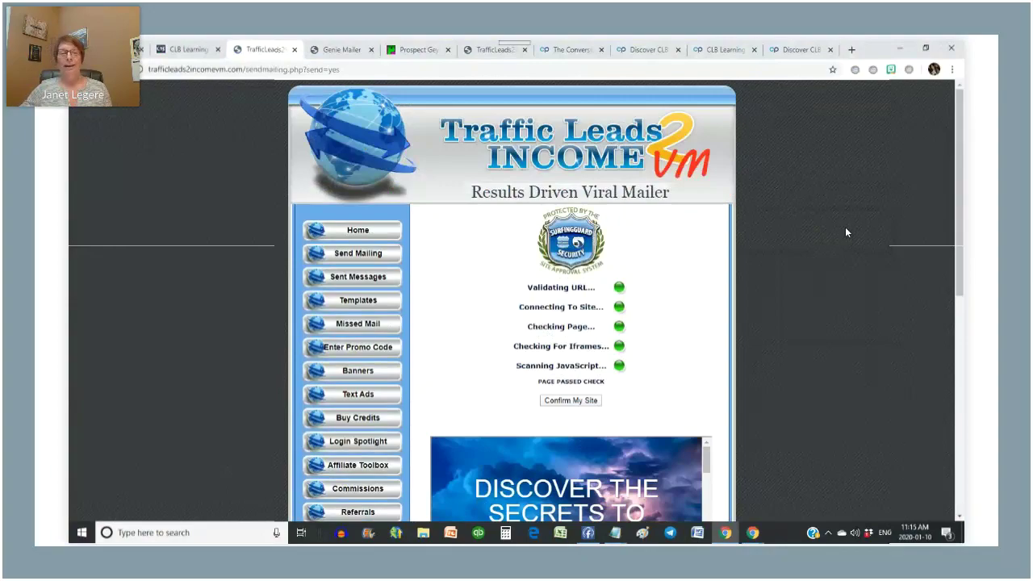
click(574, 401)
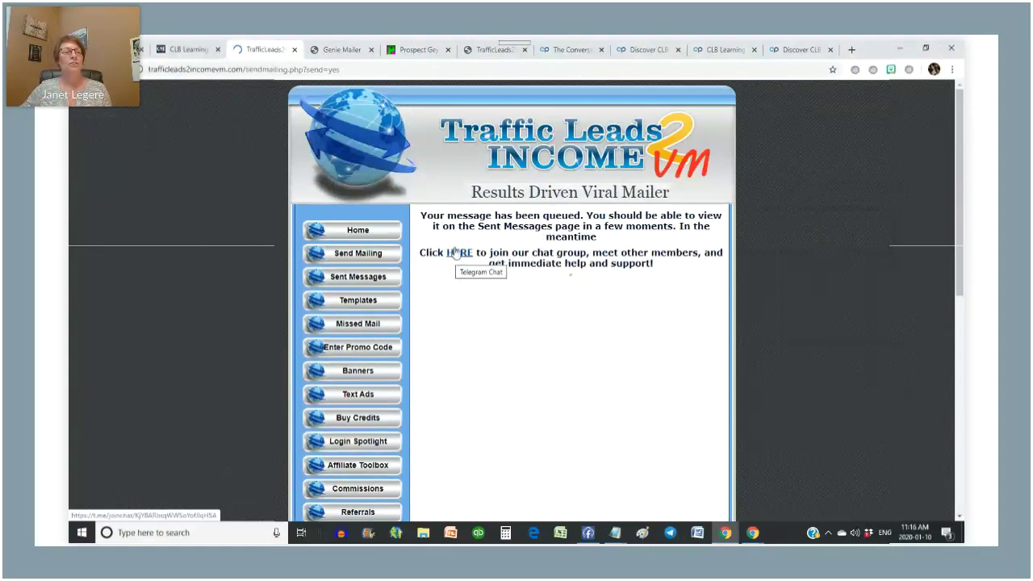
- In the CLB form, enter the Traffic Leads and Genie Mailer affiliate IDs and update the referral IDs
click(187, 48)
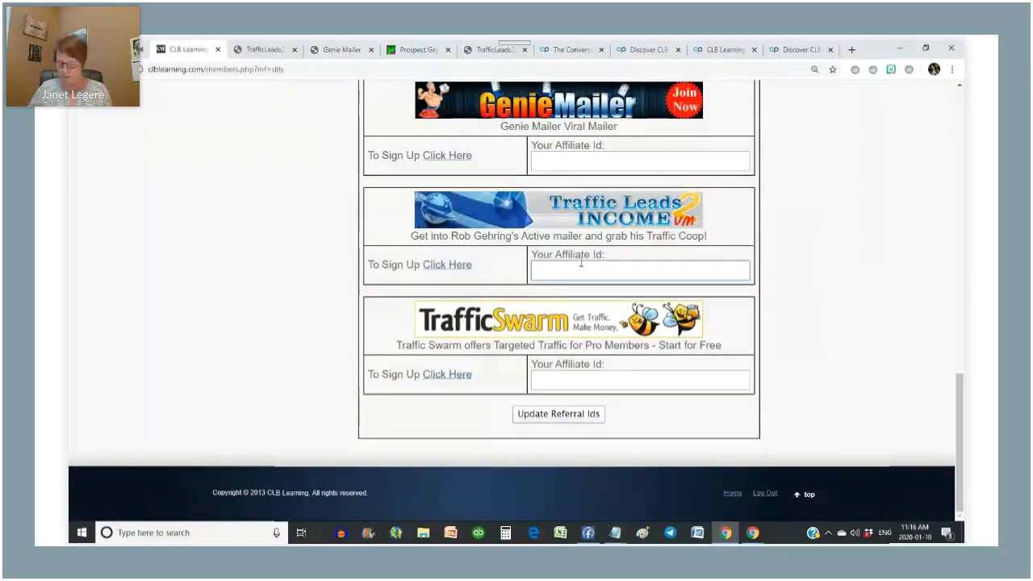
key(BackSpace)
key(BackSpace)
click(590, 162)
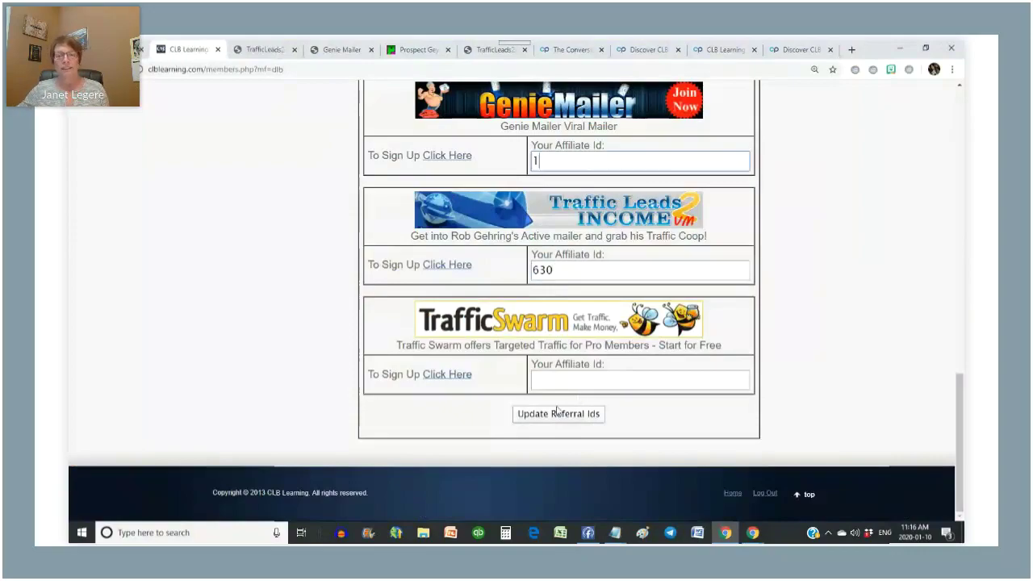
click(557, 414)
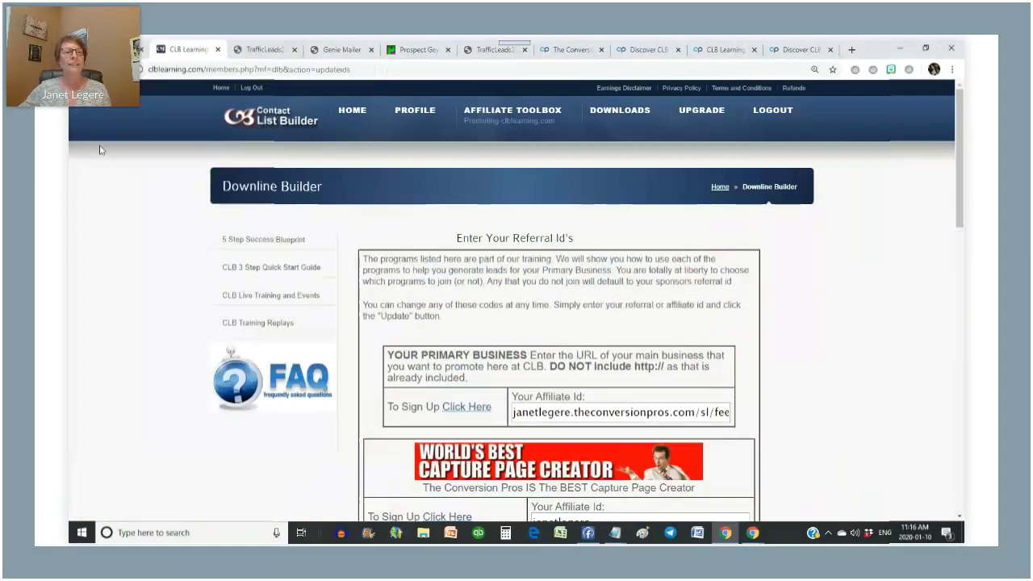
- Open the HitsConnect site in a new tab from its Click Here link
mouse_move(535, 187)
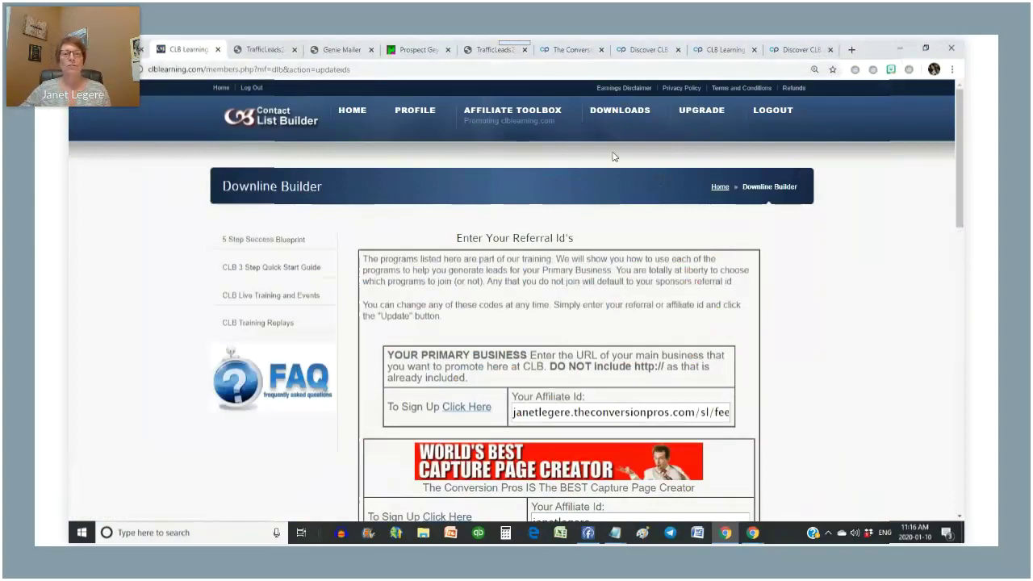
scroll(570, 207, down, 5)
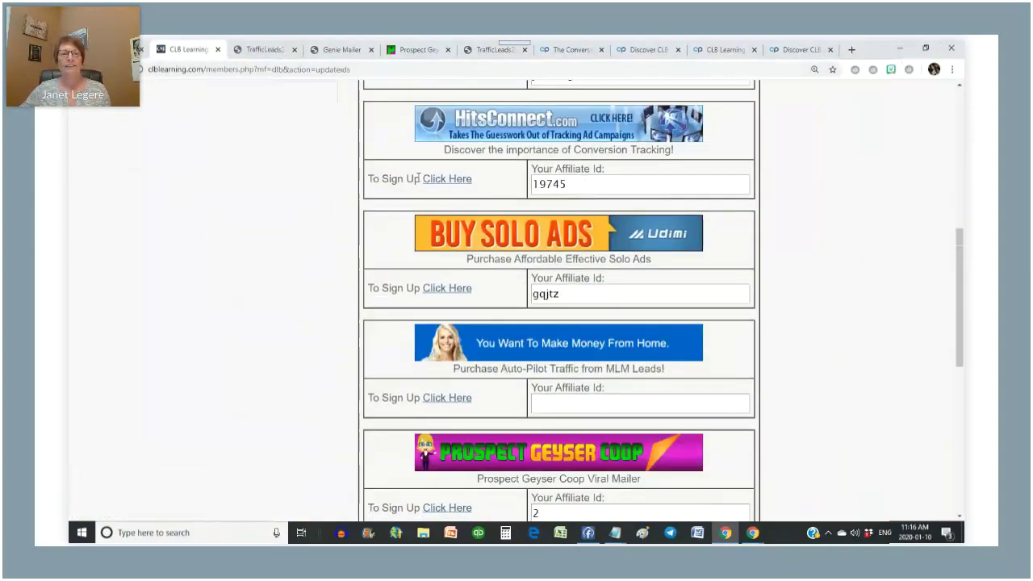
click(447, 180)
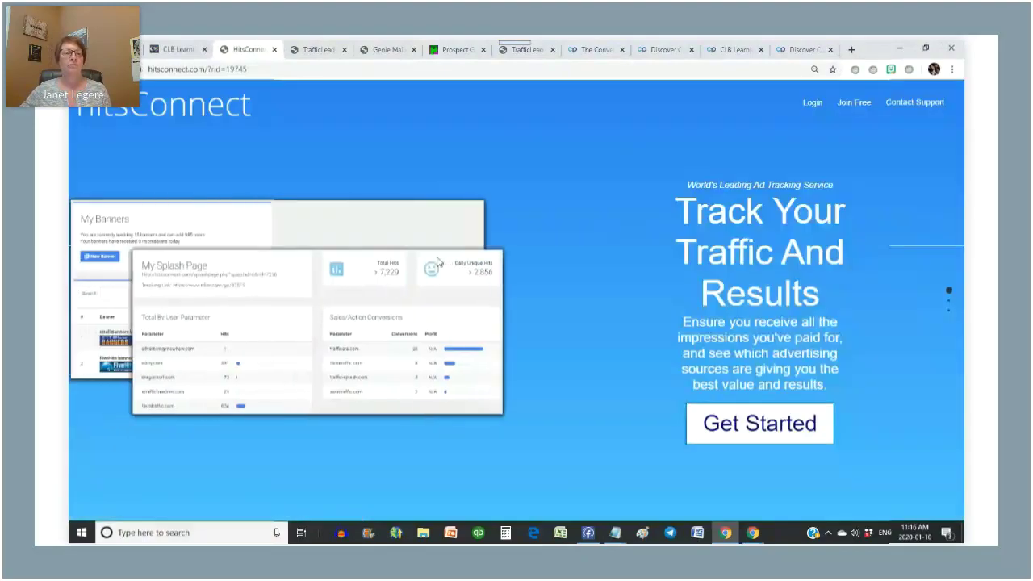
- Sign in to HitsConnect and dismiss the browser's password warning
click(813, 104)
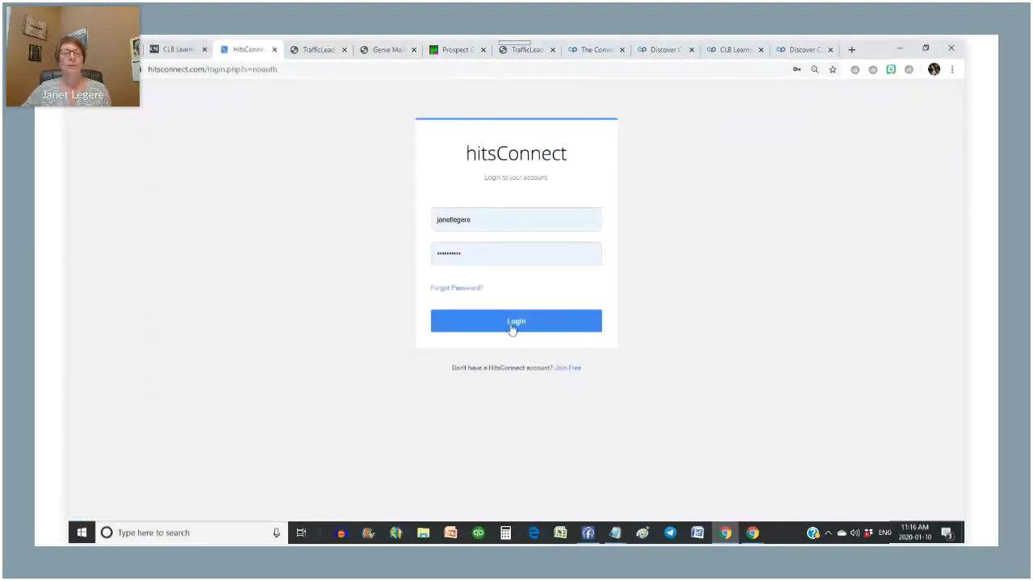
click(511, 324)
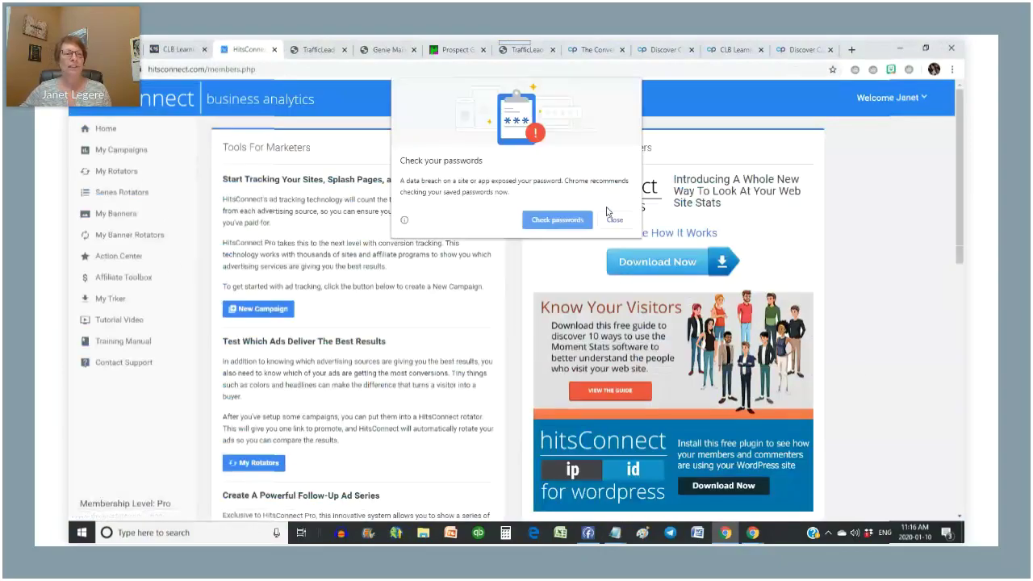
click(614, 219)
- View the CLB Learning from Class campaign stats under My Campaigns, showing 5 total hits
click(104, 132)
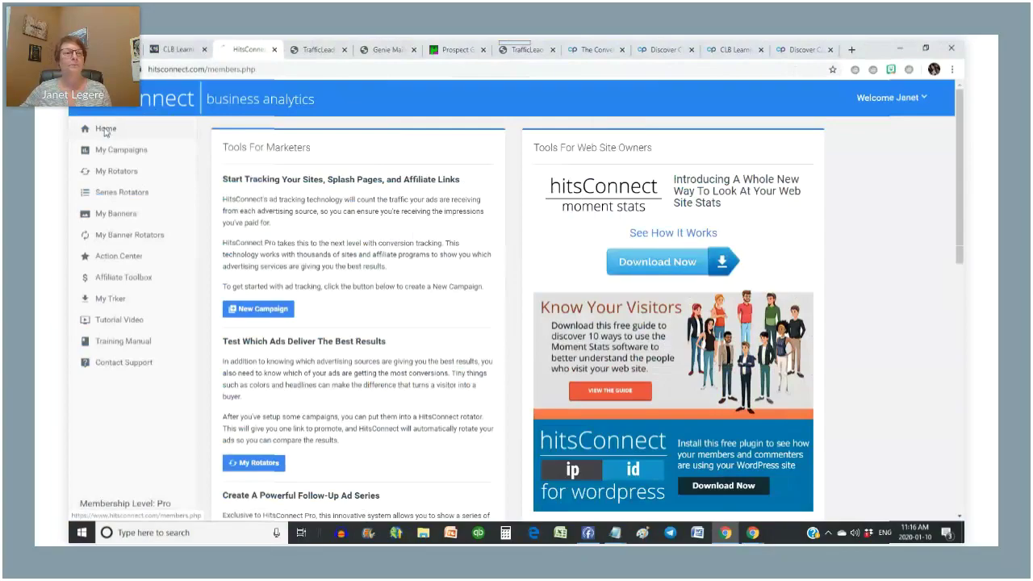
click(105, 152)
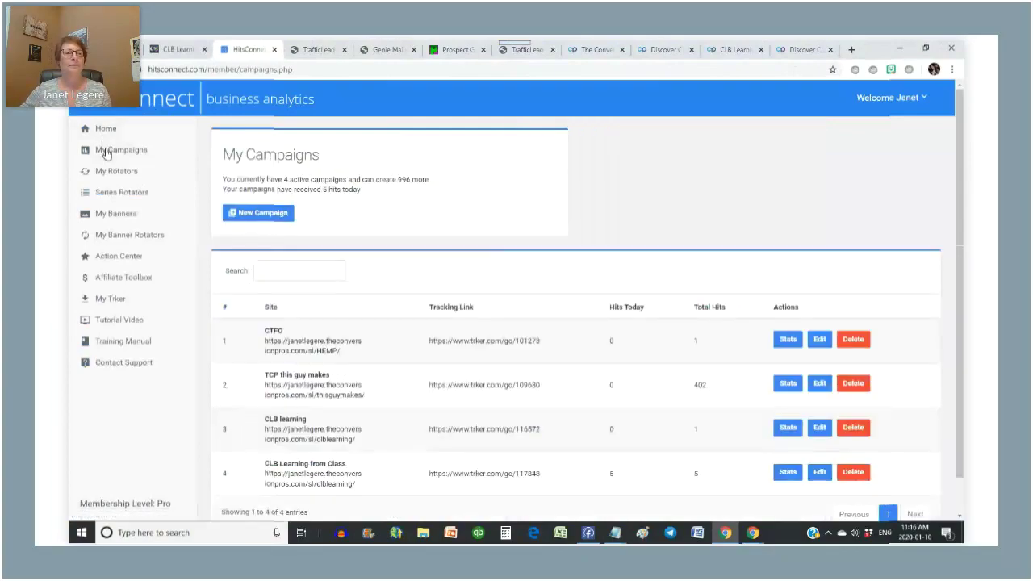
scroll(373, 222, down, 1)
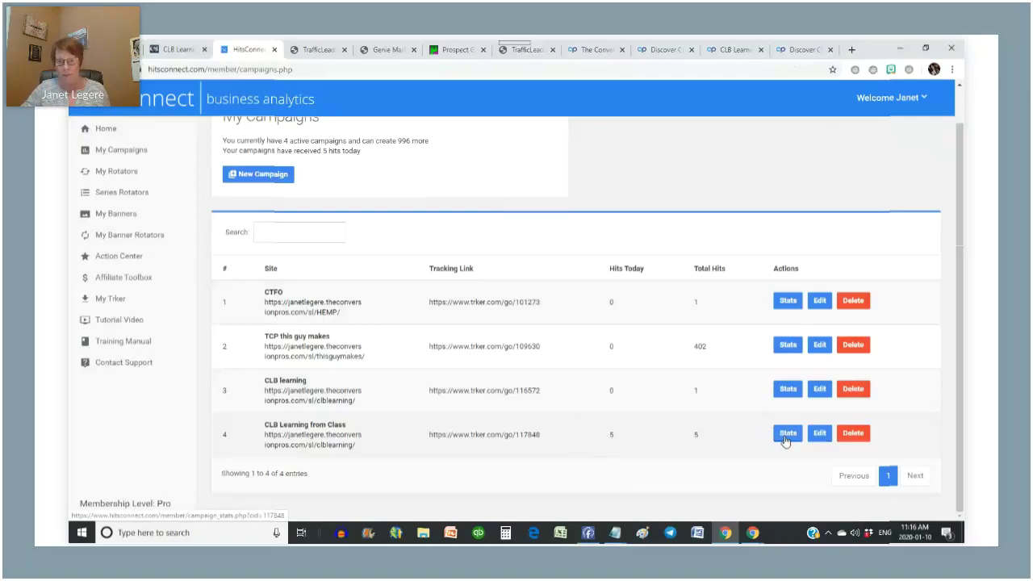
click(785, 436)
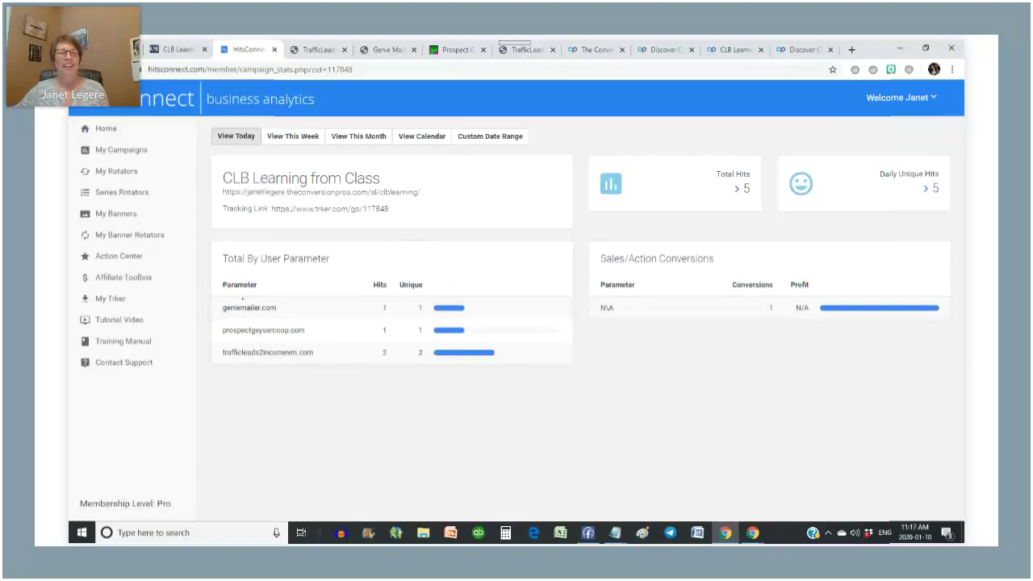
click(175, 49)
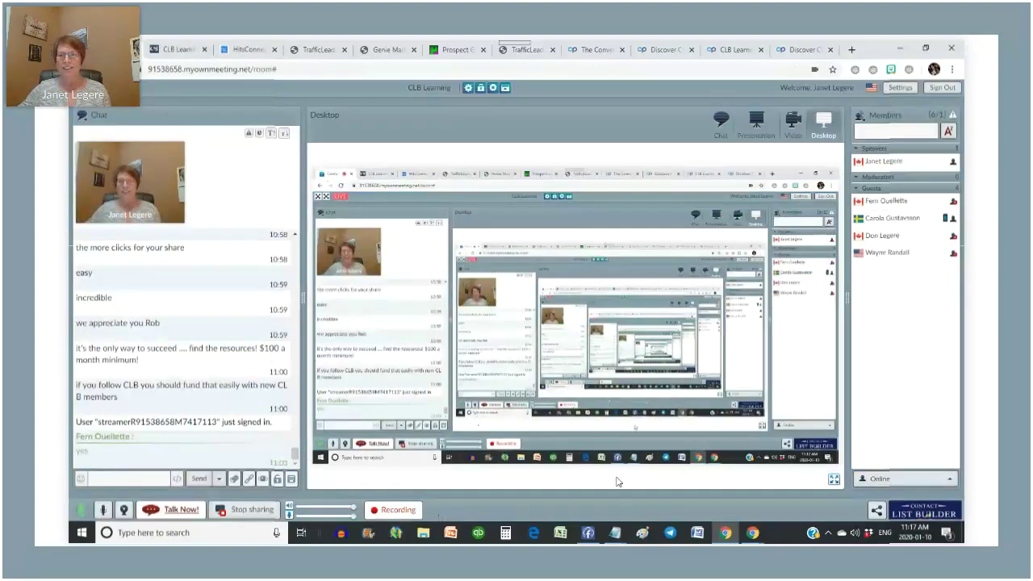
- Switch the meeting to presentation view and advance two slides to the Tracking and Traffic agenda
click(744, 139)
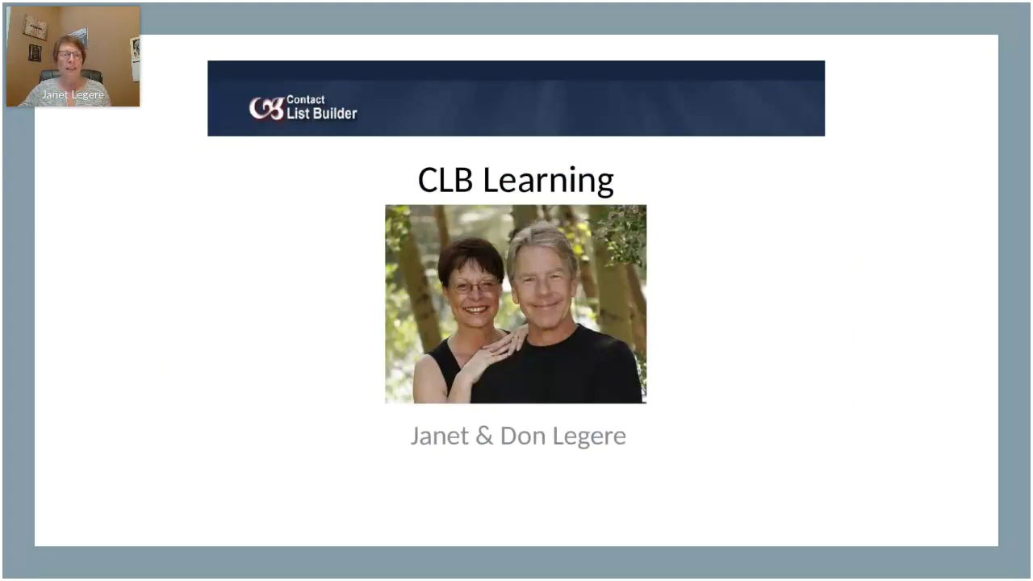
key(Right)
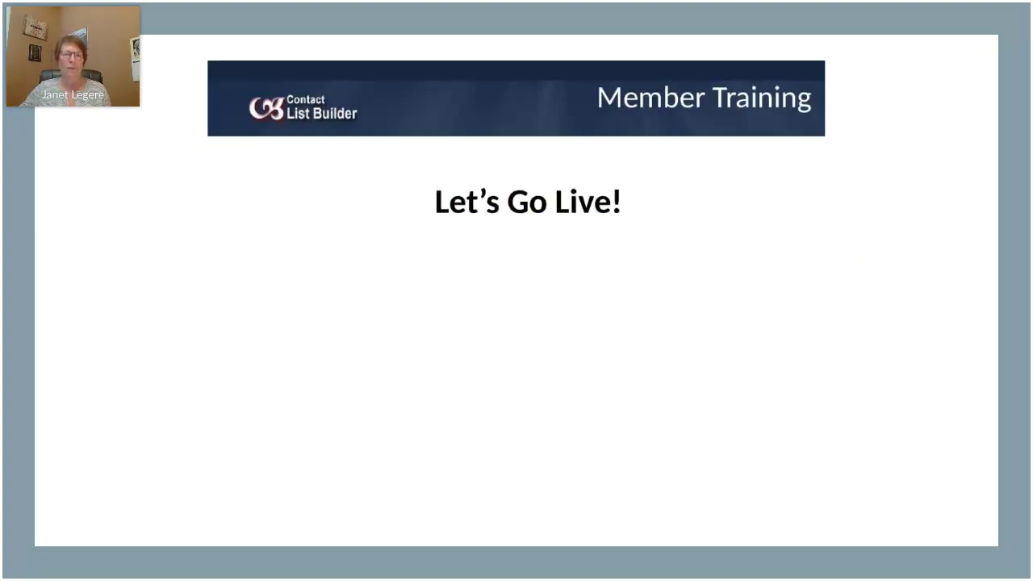
key(Right)
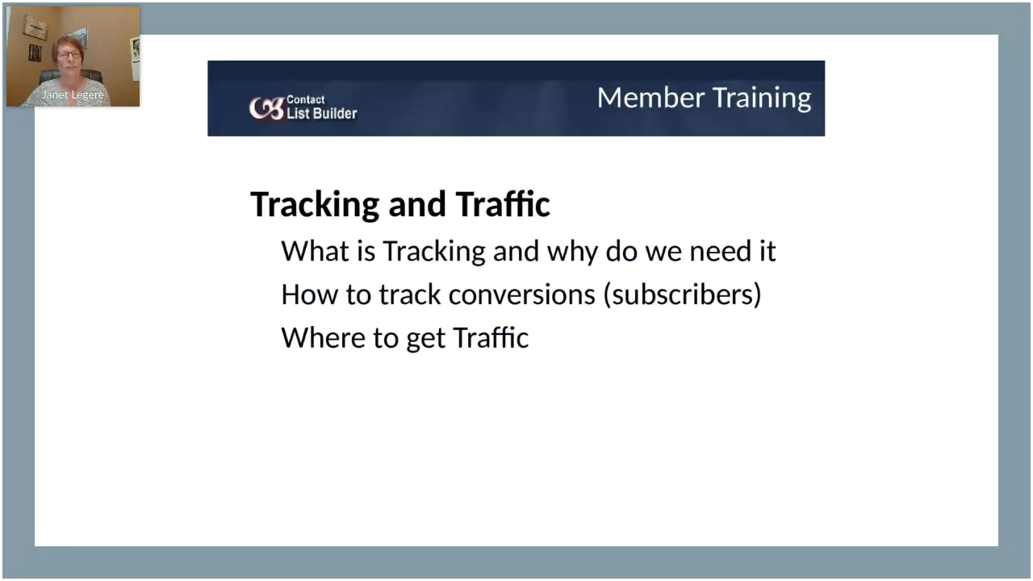